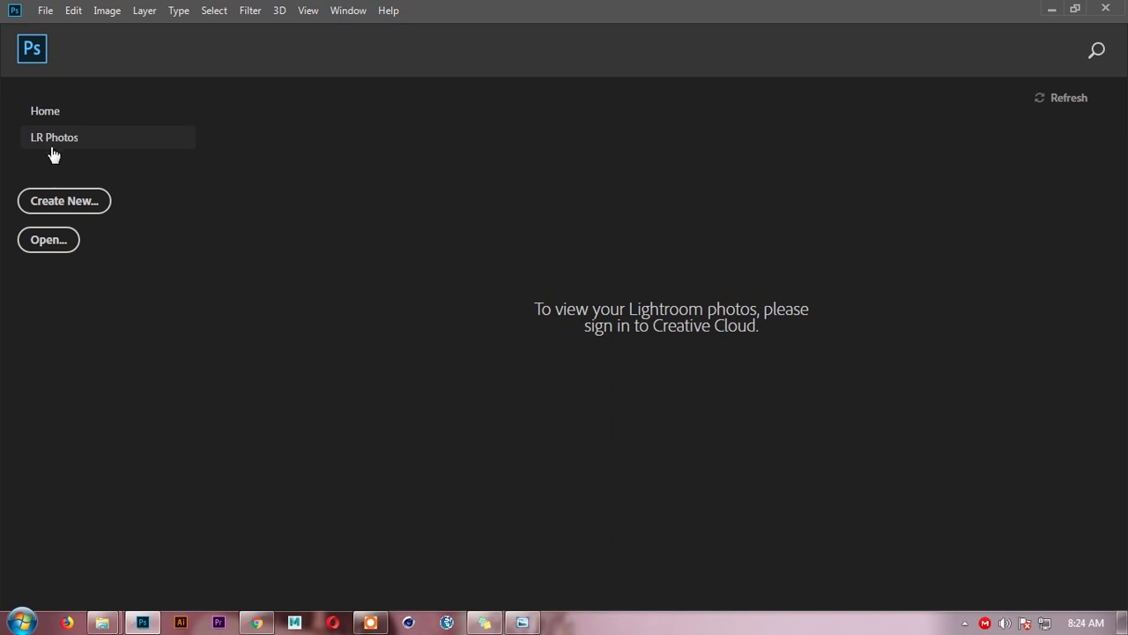
Create a blank white A4 document in landscape, 297 × 210 mm at 300 ppi
left_click(42, 16)
left_click(51, 25)
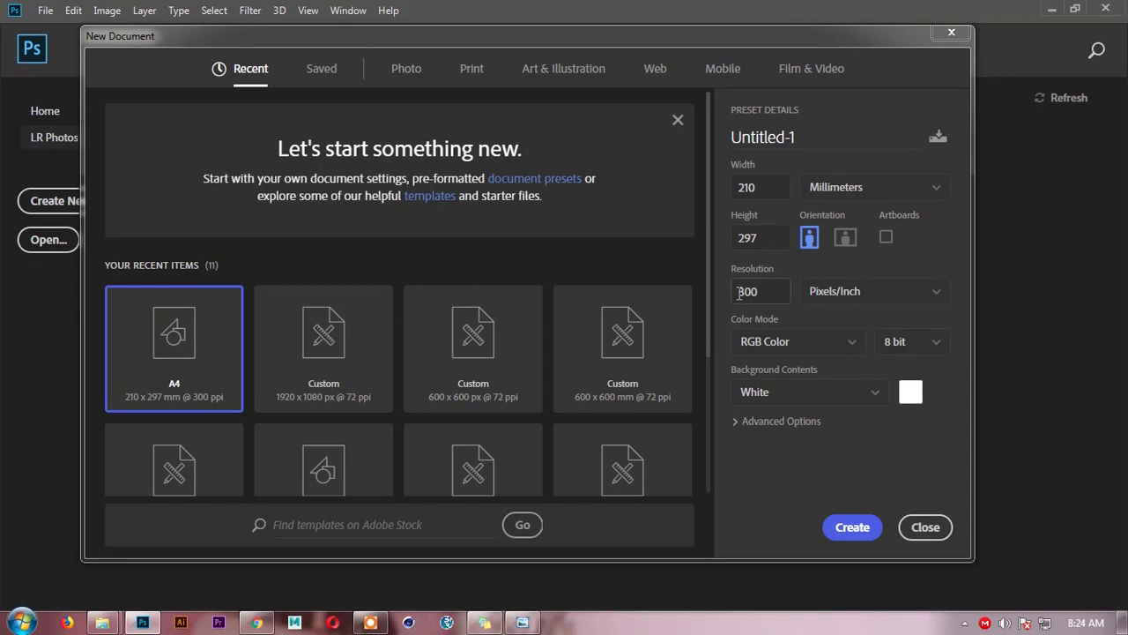
left_click(845, 238)
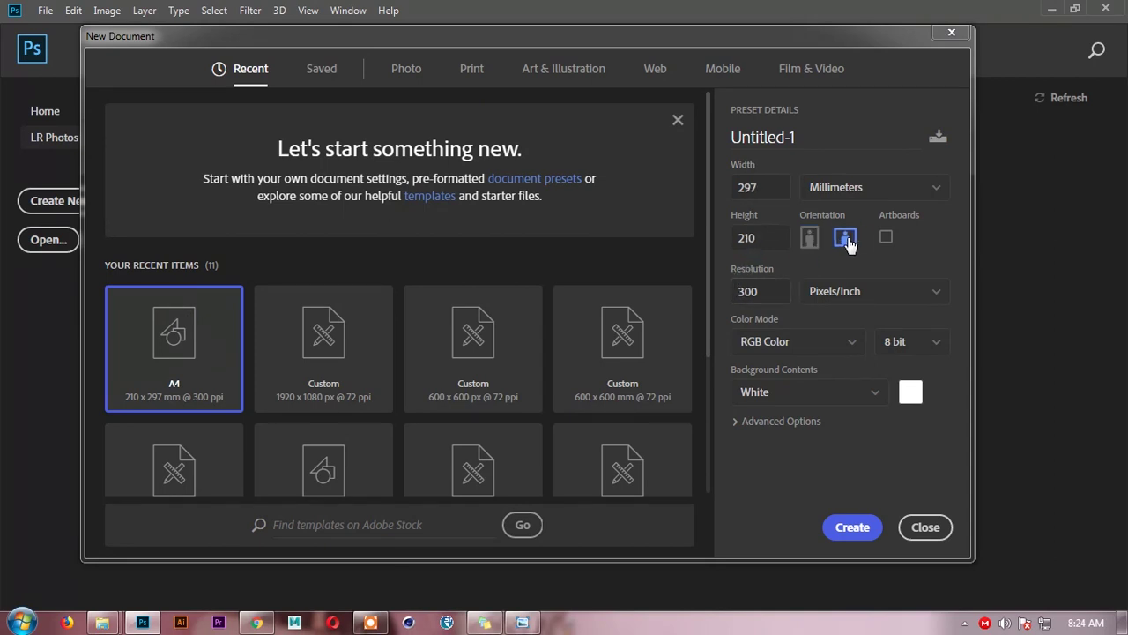
left_click(861, 534)
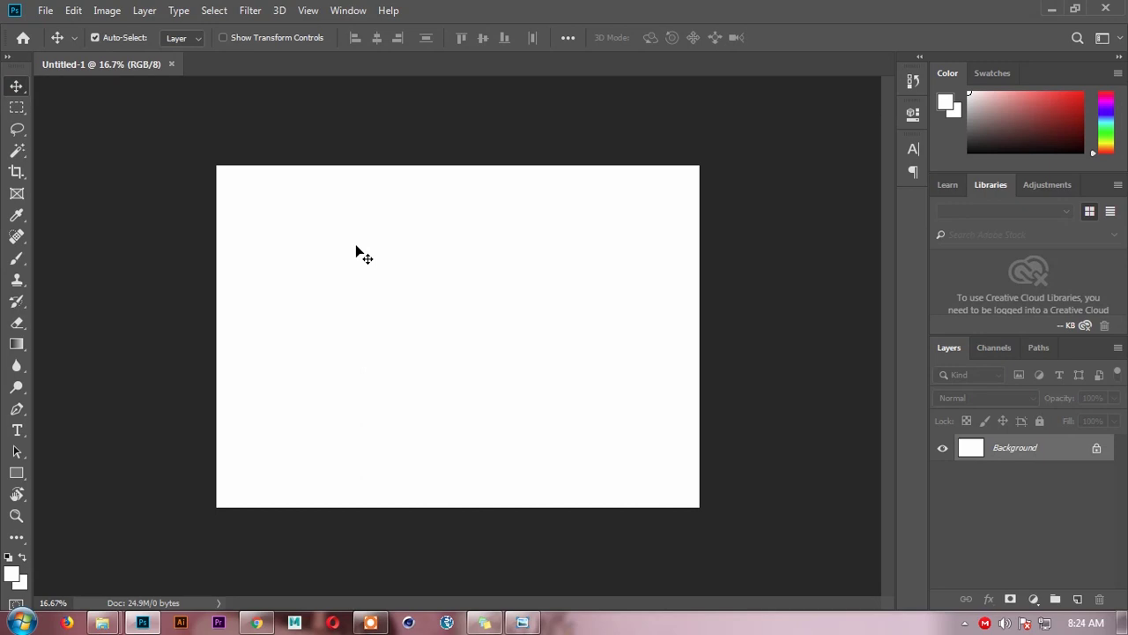
Add a 'KTM' text line to the canvas and colour it black
key("t")
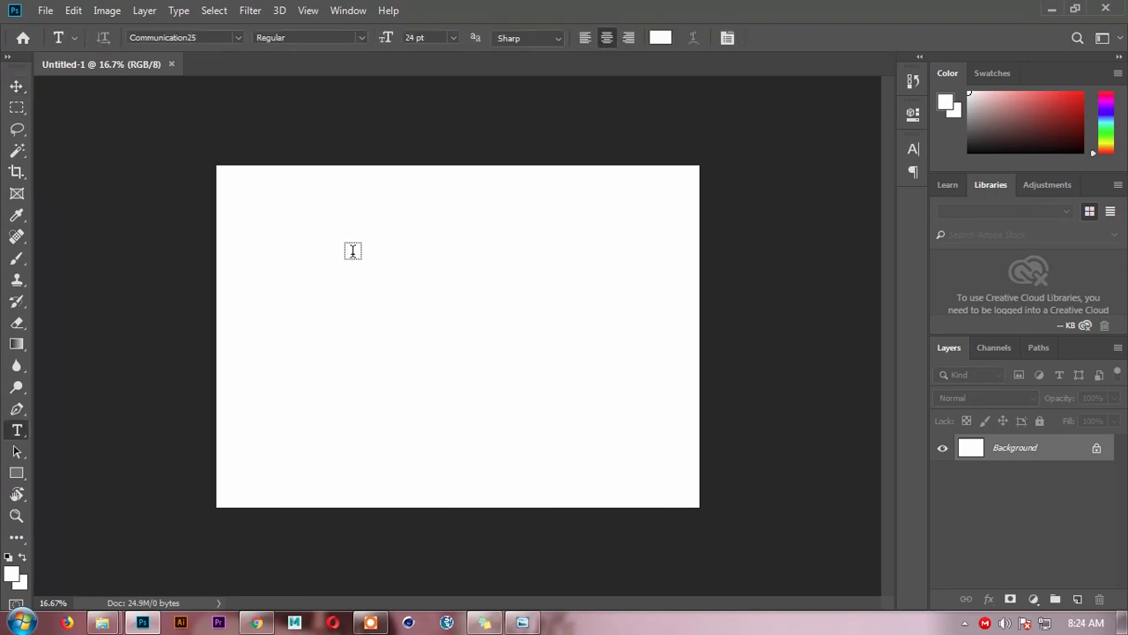
left_click(338, 290)
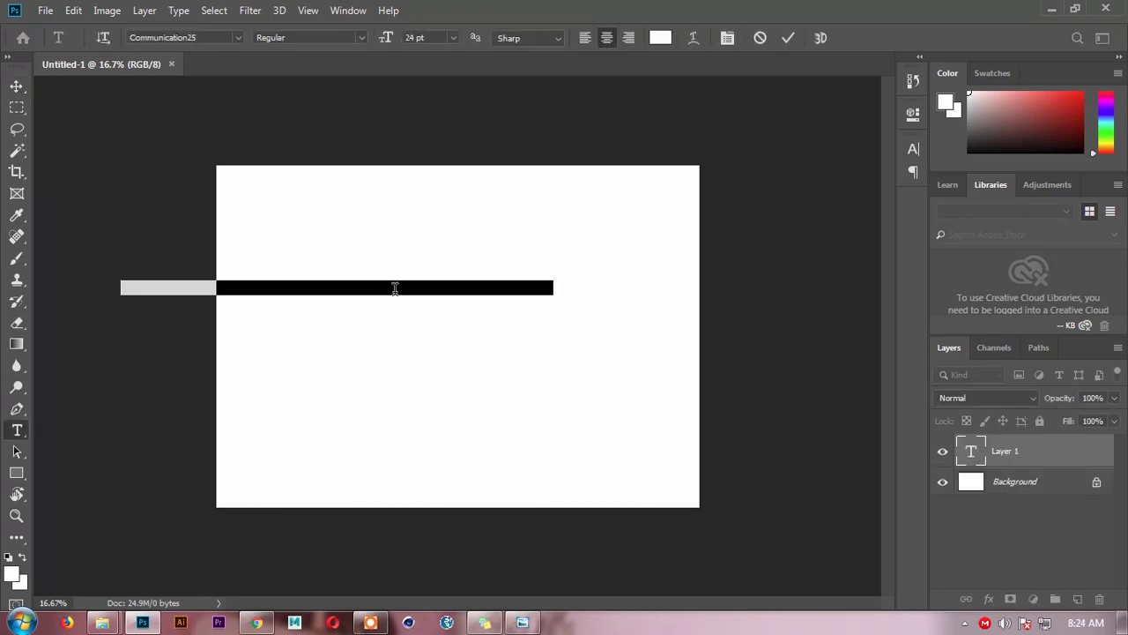
key("BackSpace")
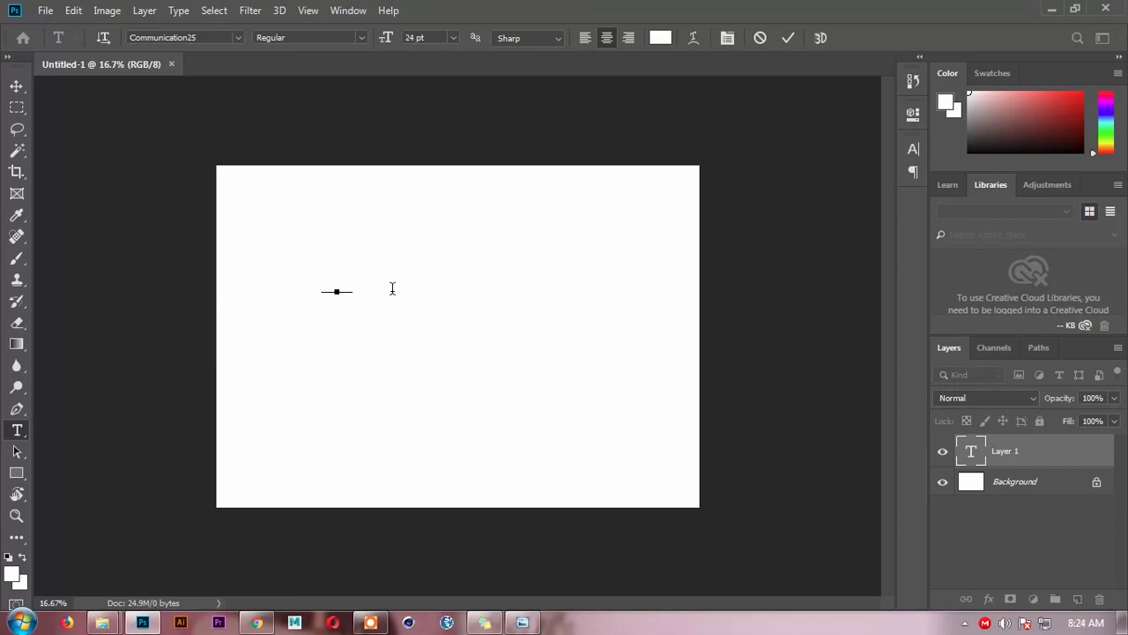
left_click(16, 85)
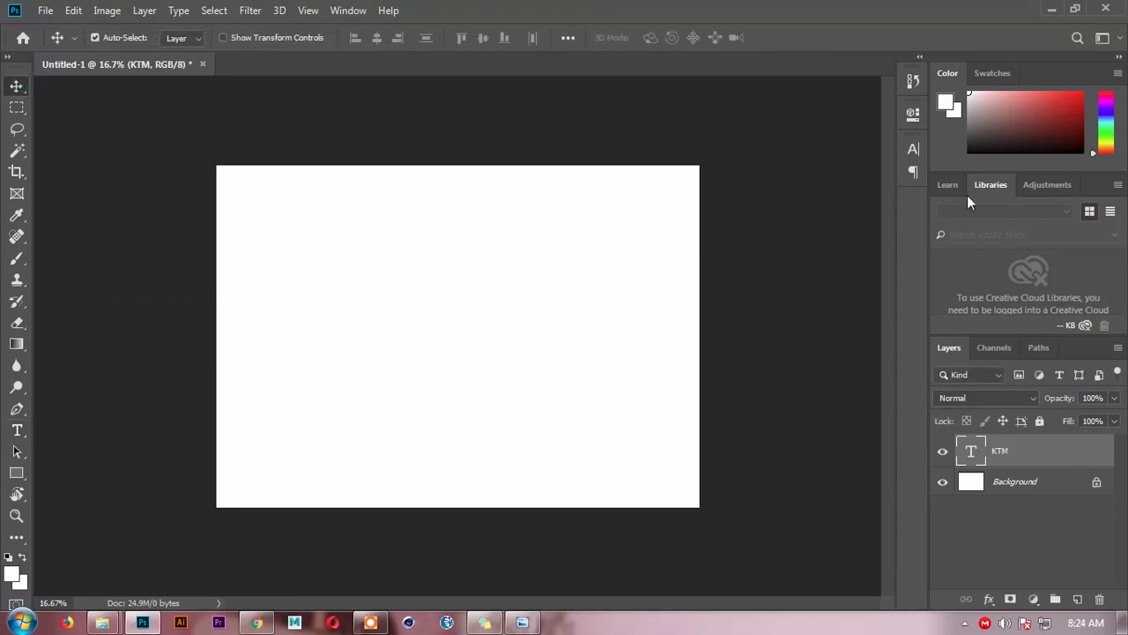
left_click(914, 151)
left_click(882, 249)
left_click(774, 265)
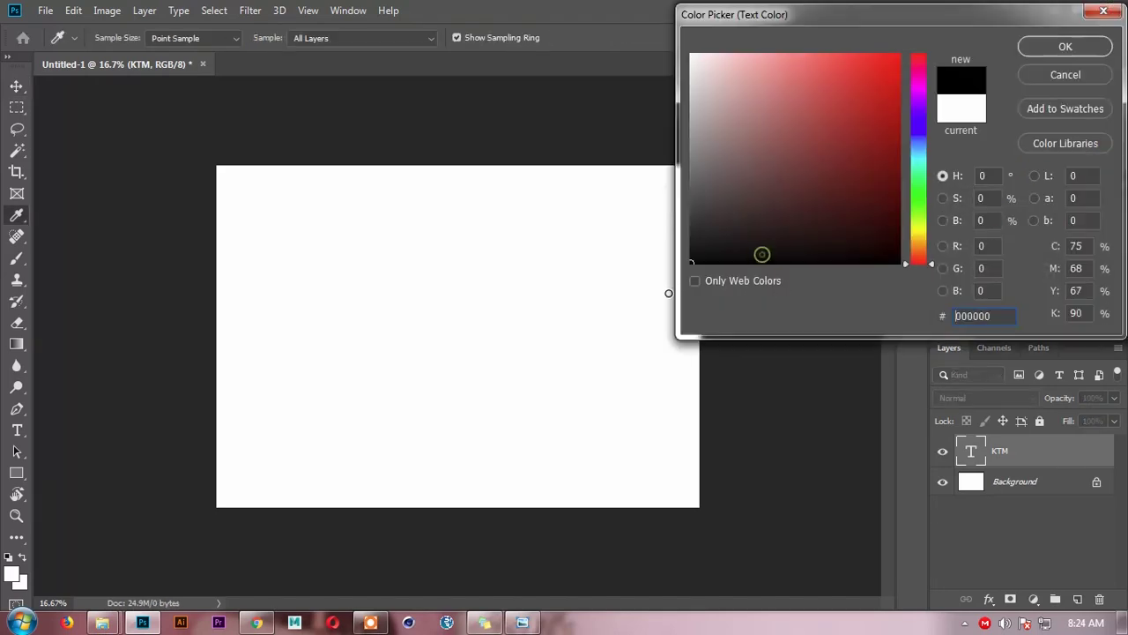
left_click(1074, 50)
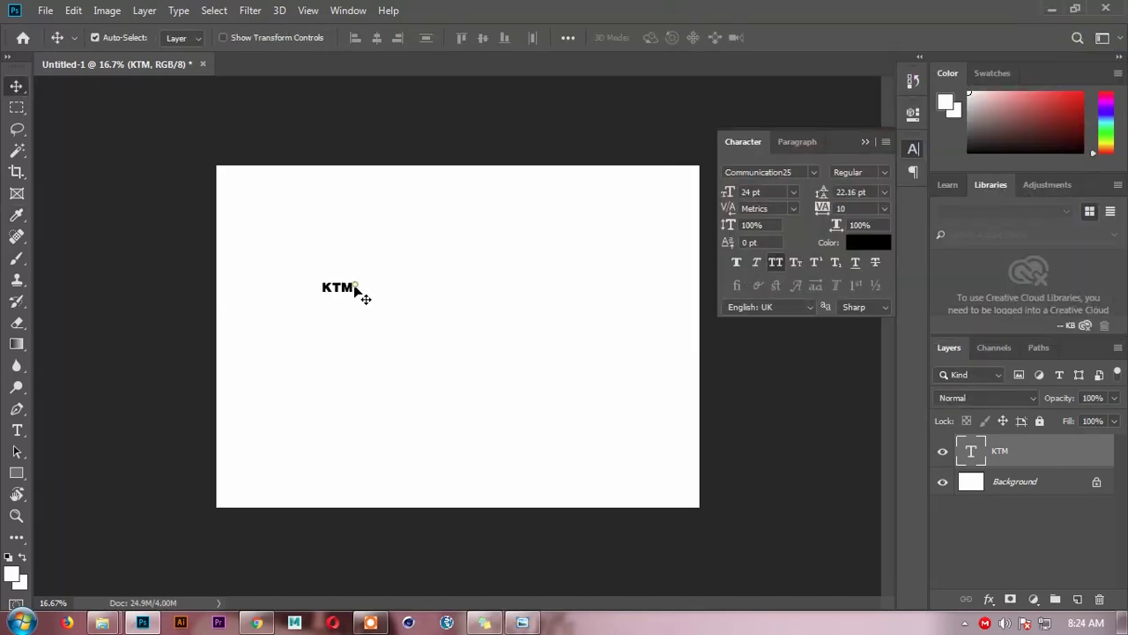
Enlarge the KTM text to about 108 pt and position it, with a copy below
left_click_drag(362, 290, 491, 345)
key("ctrl+t")
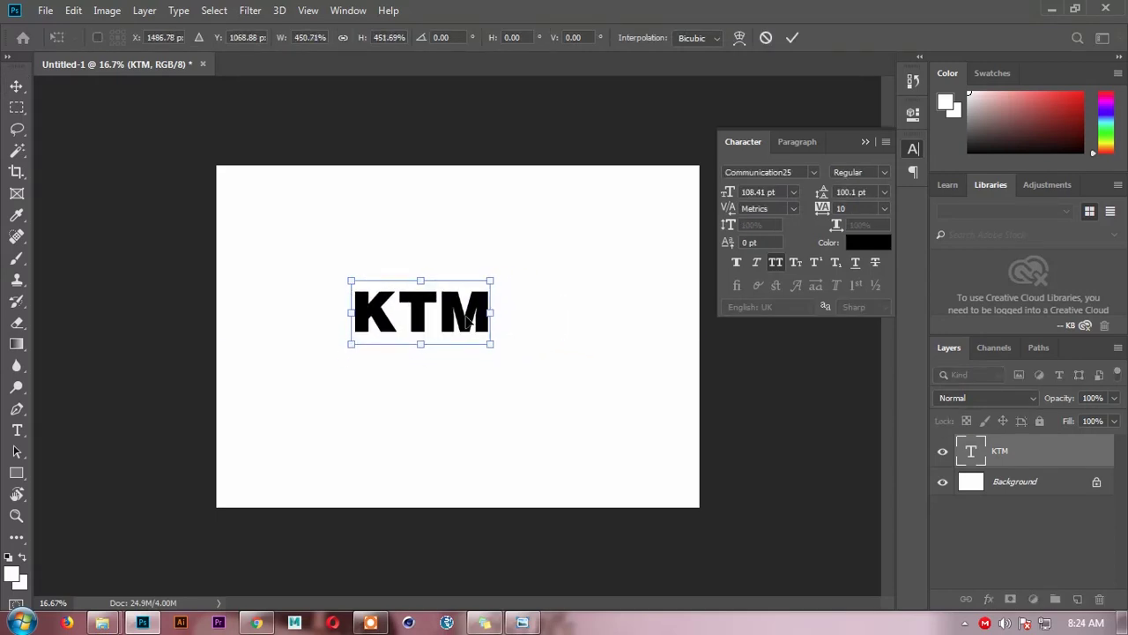
key("Return")
mouse_move(471, 319)
left_mouse_down()
mouse_move(475, 297)
mouse_move(480, 366)
left_mouse_up()
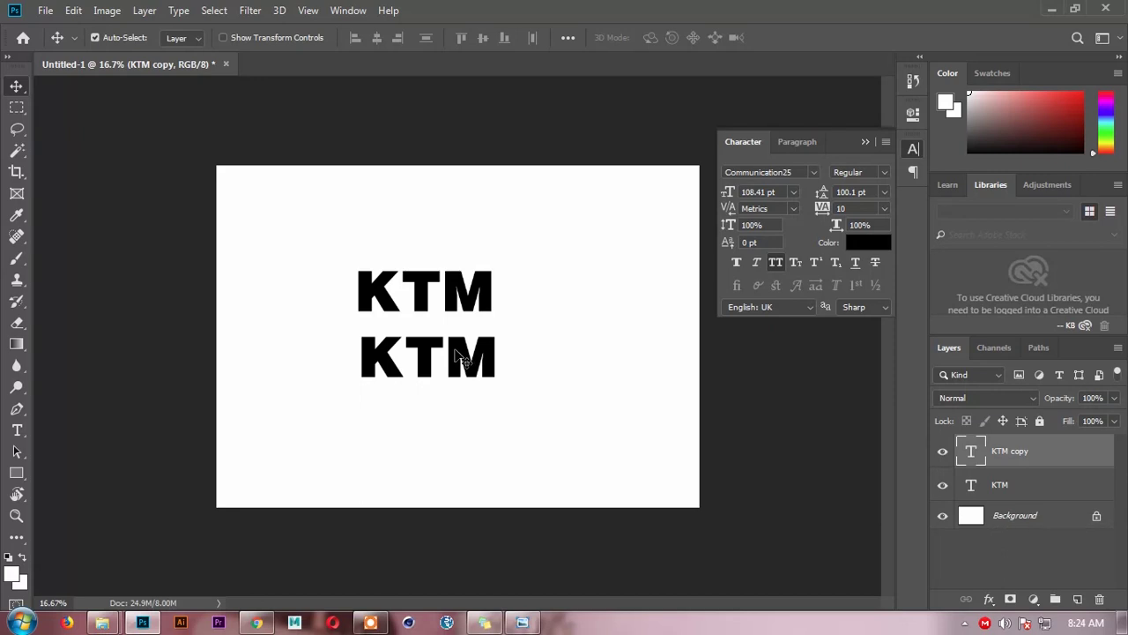
Retype the lower copy as 'CITY' and move it up under KTM
key("t")
double_click(442, 357)
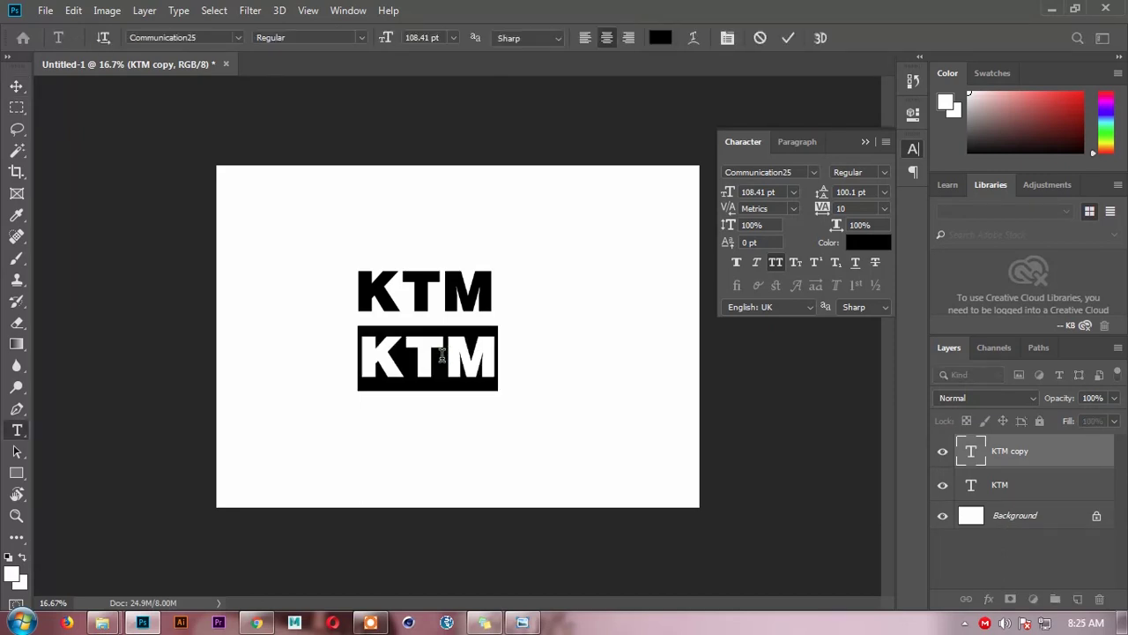
type("VITY")
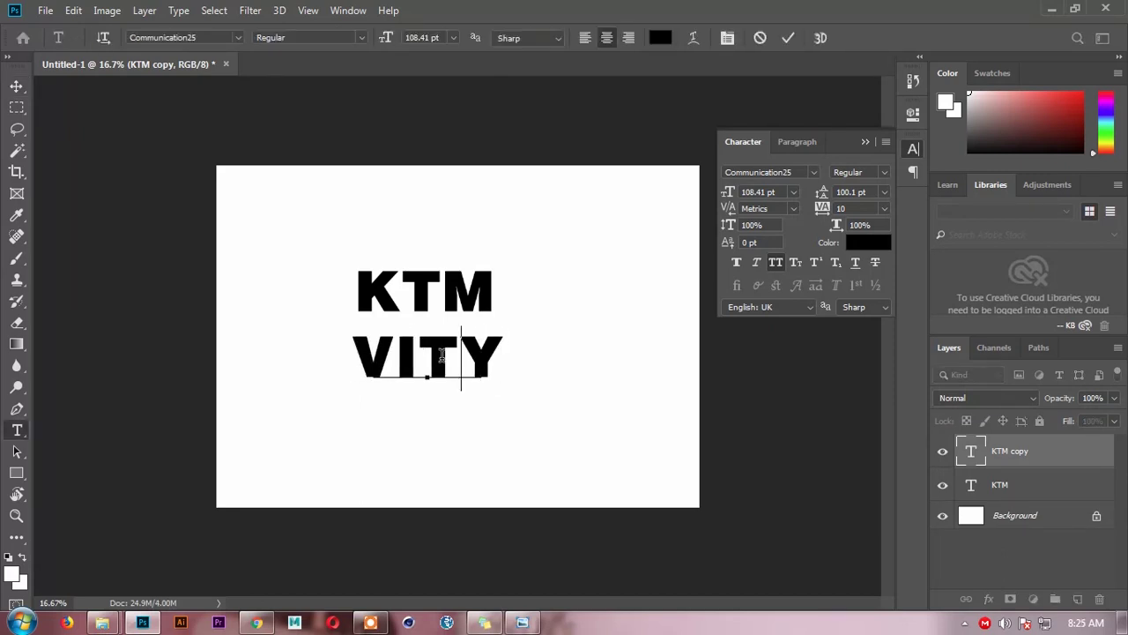
key("ctrl+a")
key("BackSpace")
type("CITY")
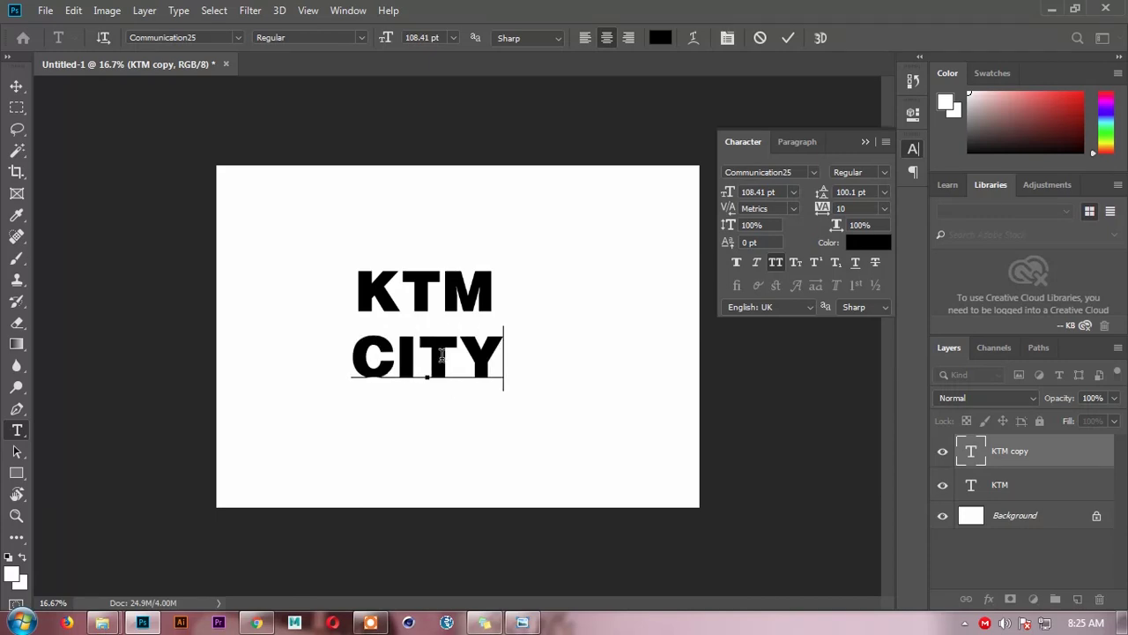
left_click(16, 86)
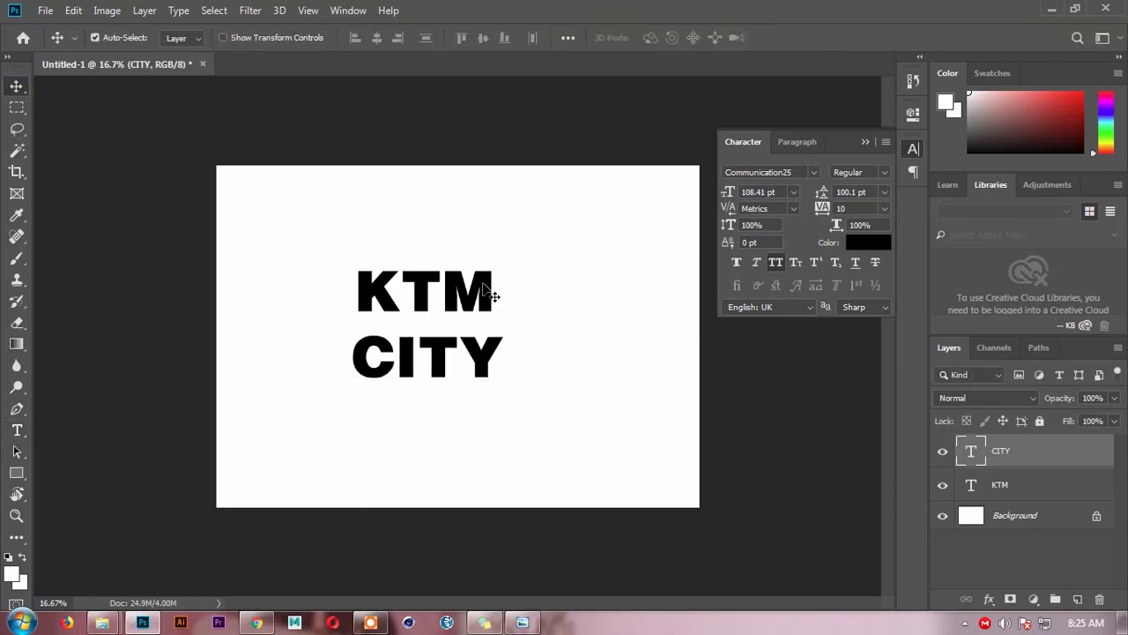
left_click_drag(478, 349, 491, 313)
Select both KTM and CITY text layers and apply Faux Bold
left_click(800, 172)
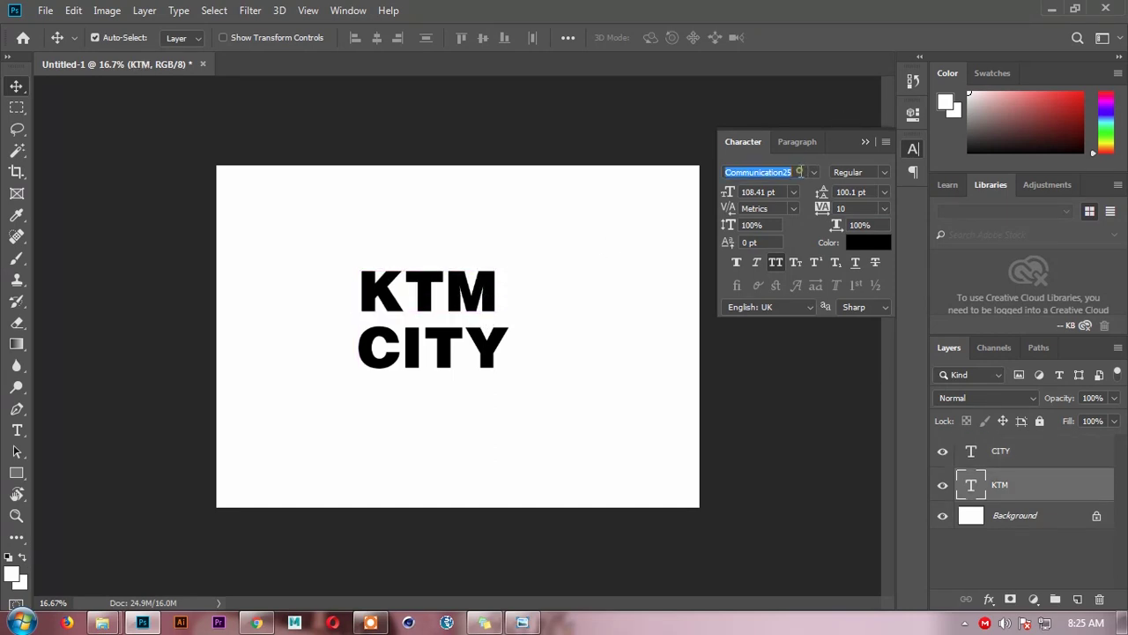
left_click_drag(496, 311, 498, 312)
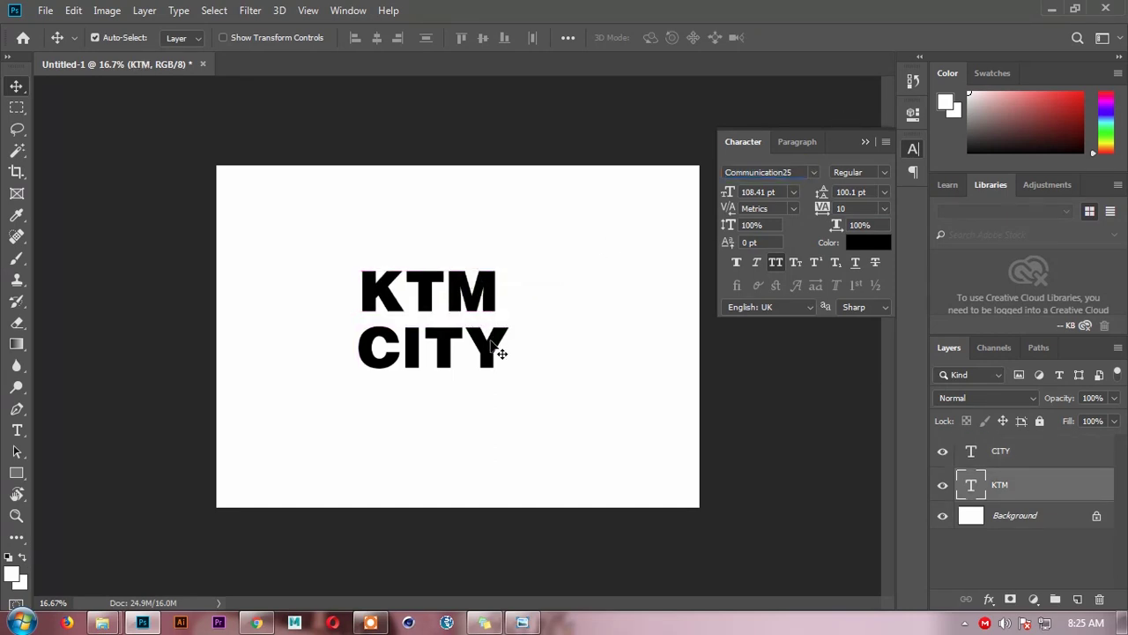
left_click(505, 340, "shift")
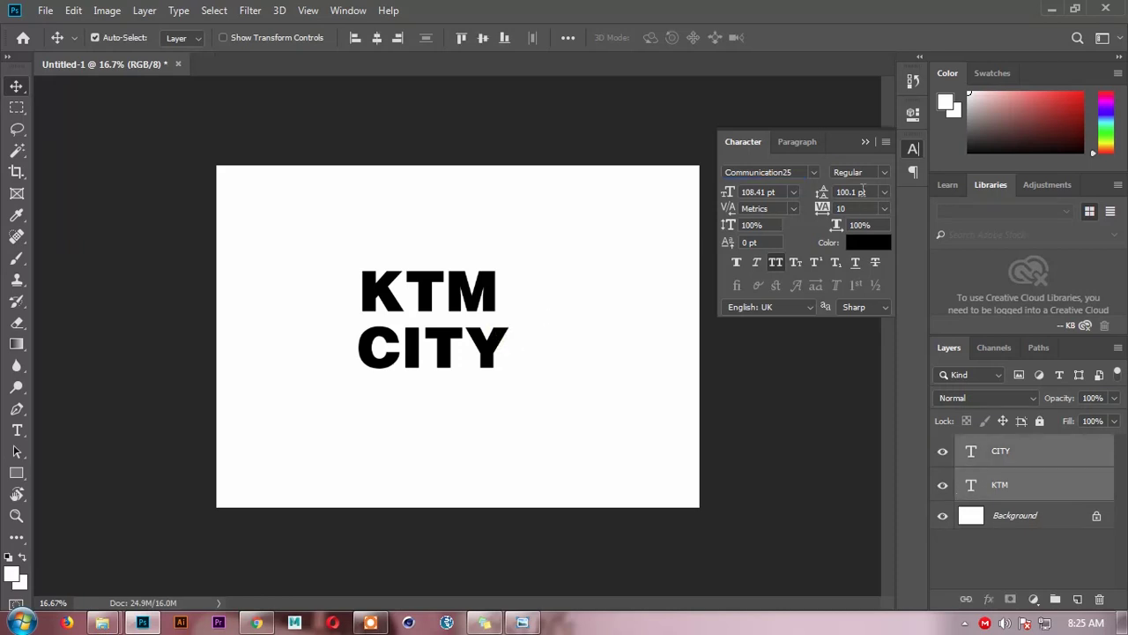
left_click(883, 173)
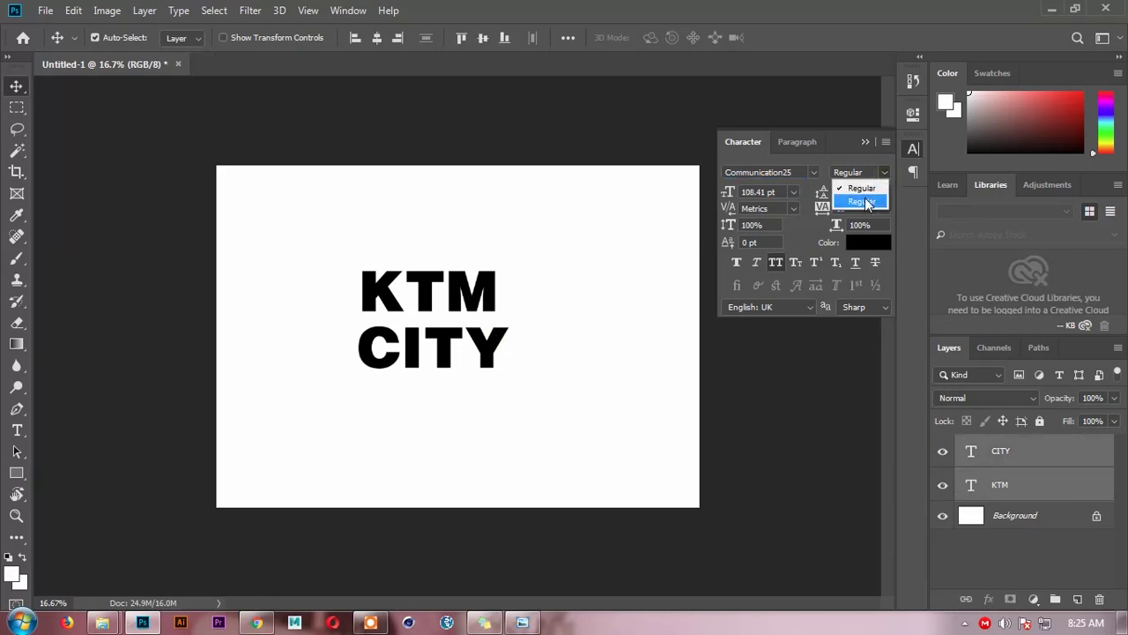
left_click(866, 203)
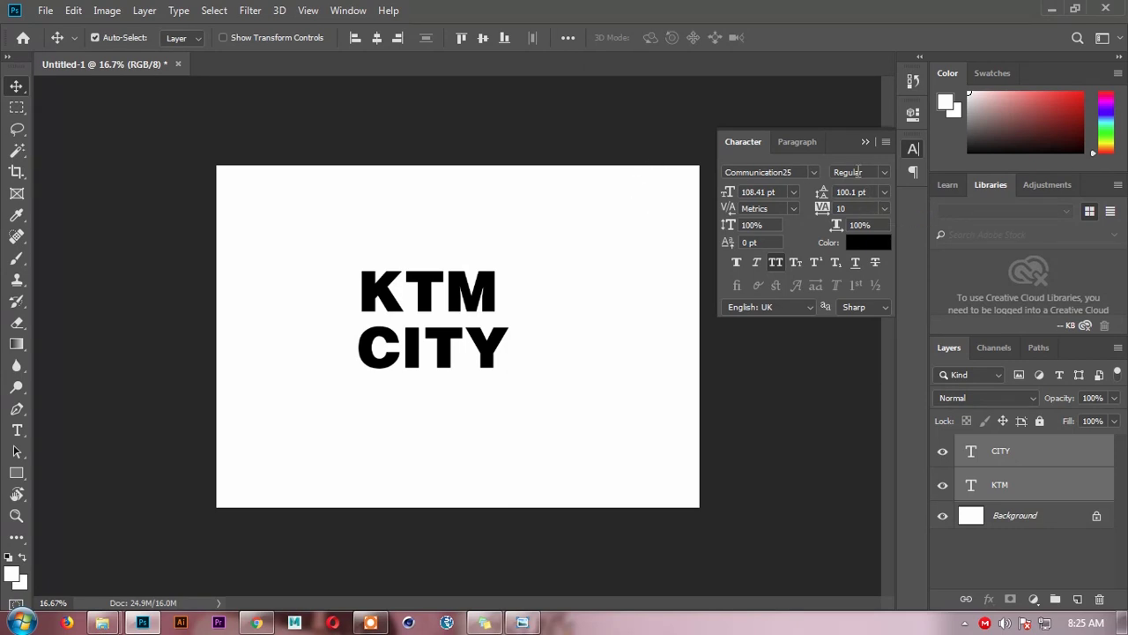
left_click(736, 264)
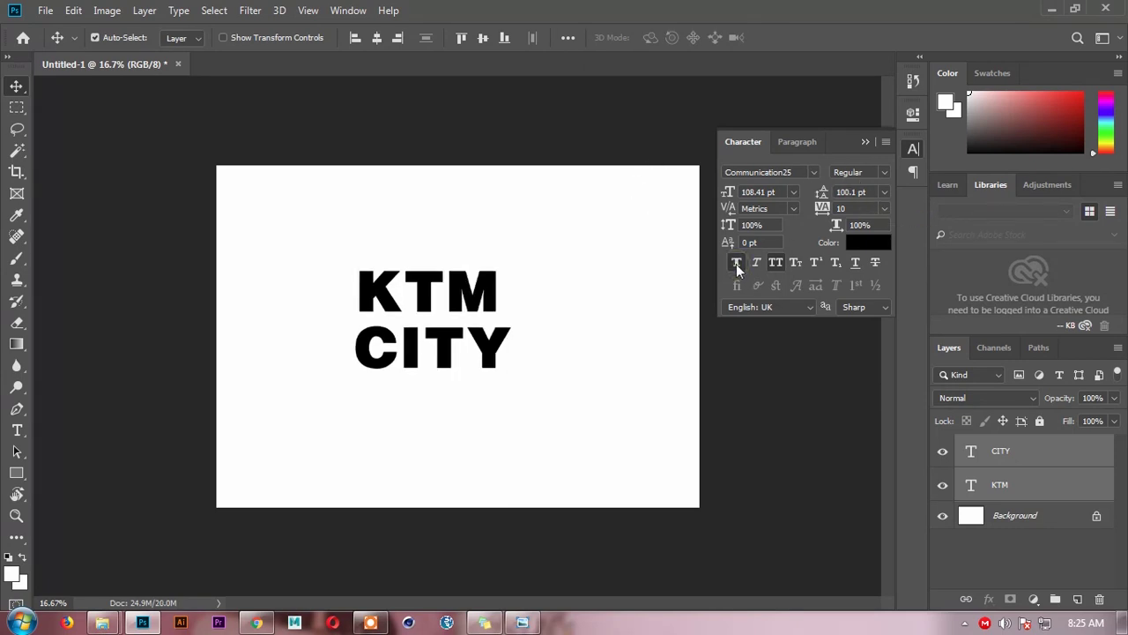
Shift the text slightly and fill the Background layer with black
mouse_move(500, 315)
left_mouse_down()
mouse_move(525, 333)
mouse_move(502, 322)
left_mouse_up()
left_click(547, 332)
left_click(524, 372)
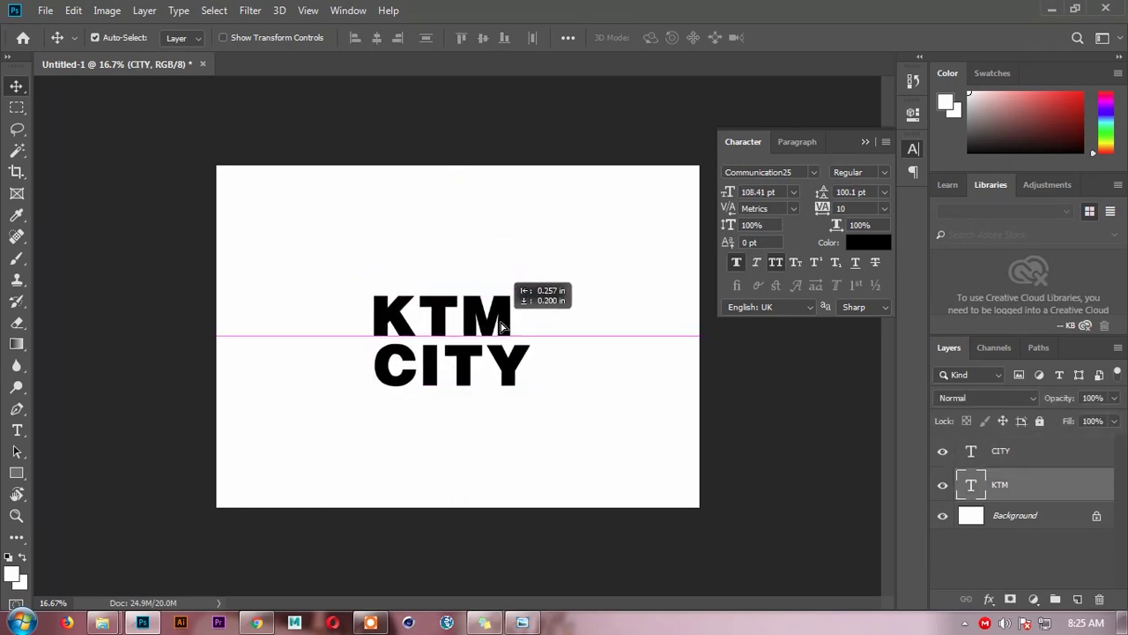
left_click(979, 517)
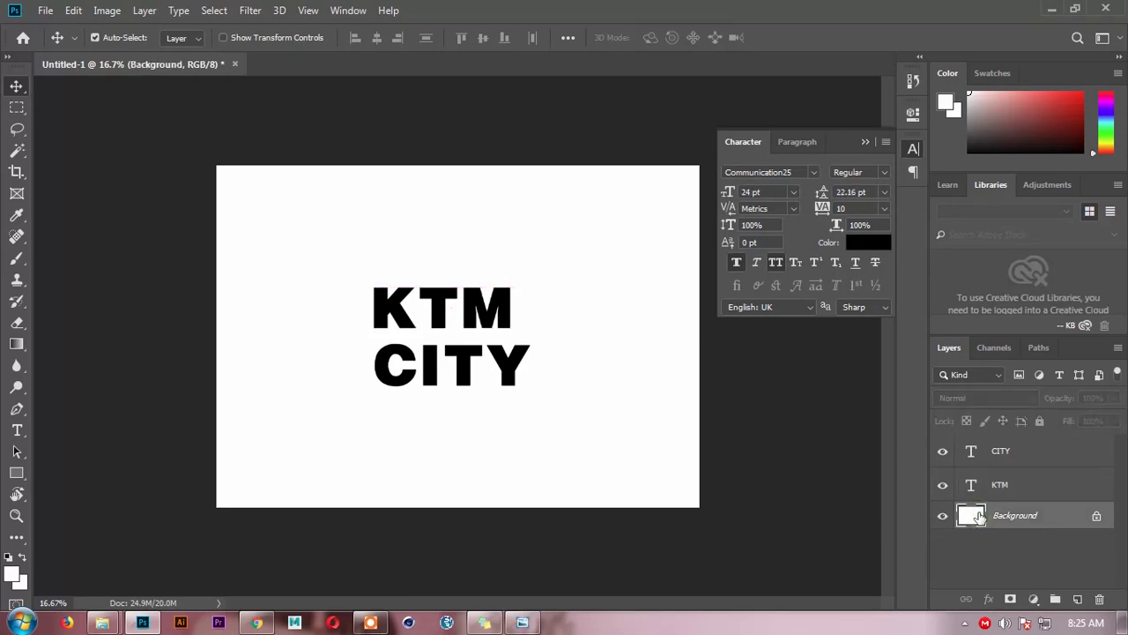
key("d")
key("alt+BackSpace")
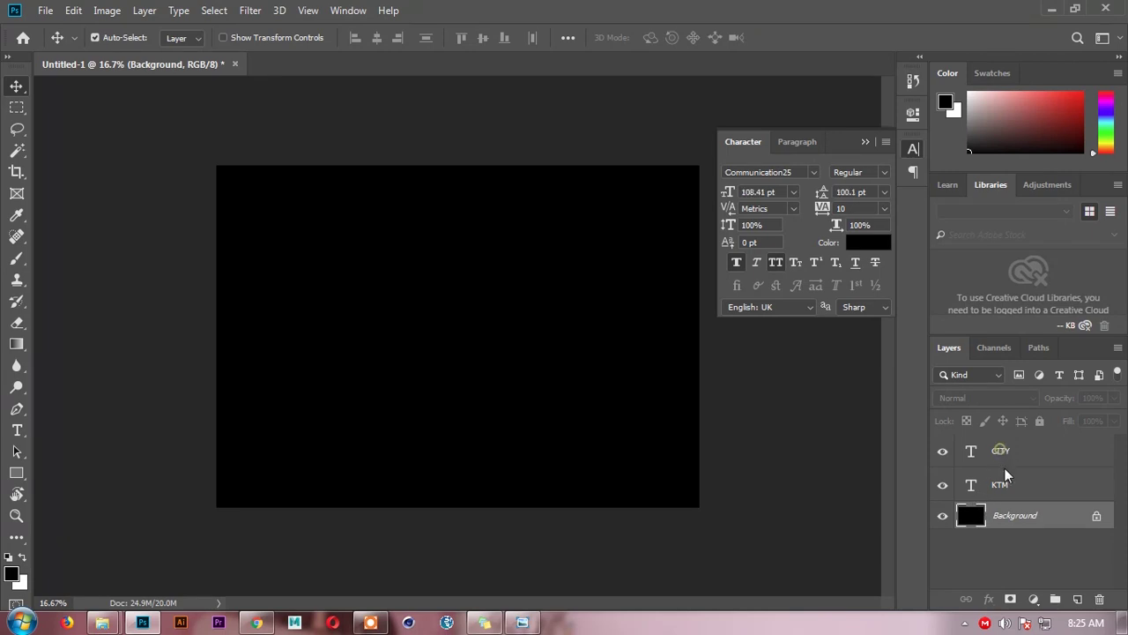
Colour the KTM and CITY text white (#ffffff)
left_click(1000, 450)
left_click(997, 485, "shift")
left_click(869, 242)
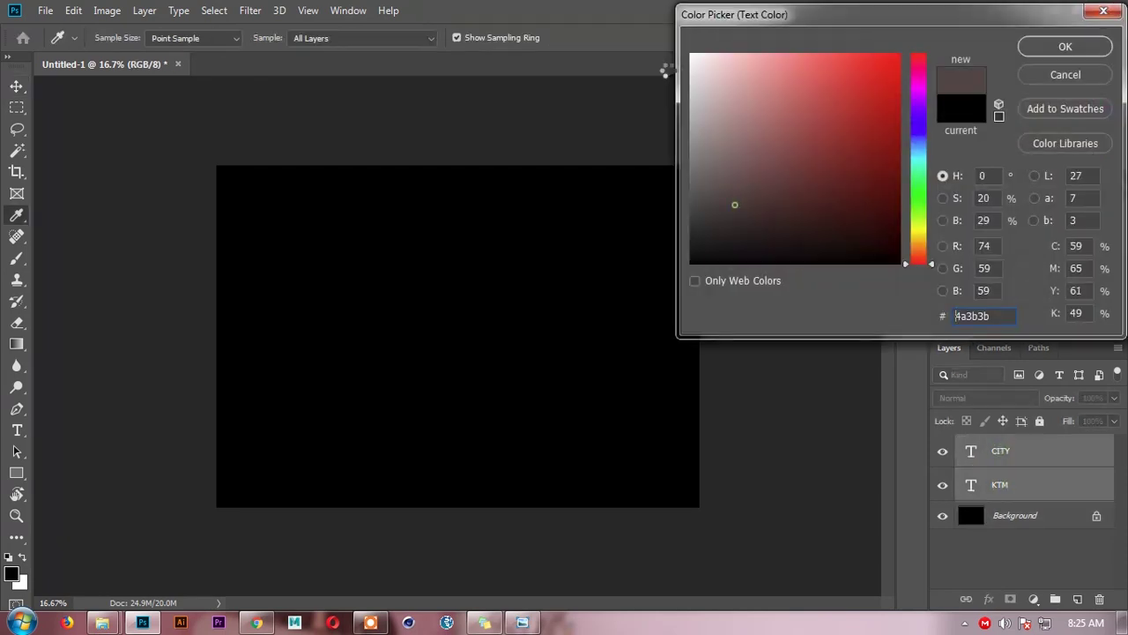
type("ffffff")
left_click(1066, 48)
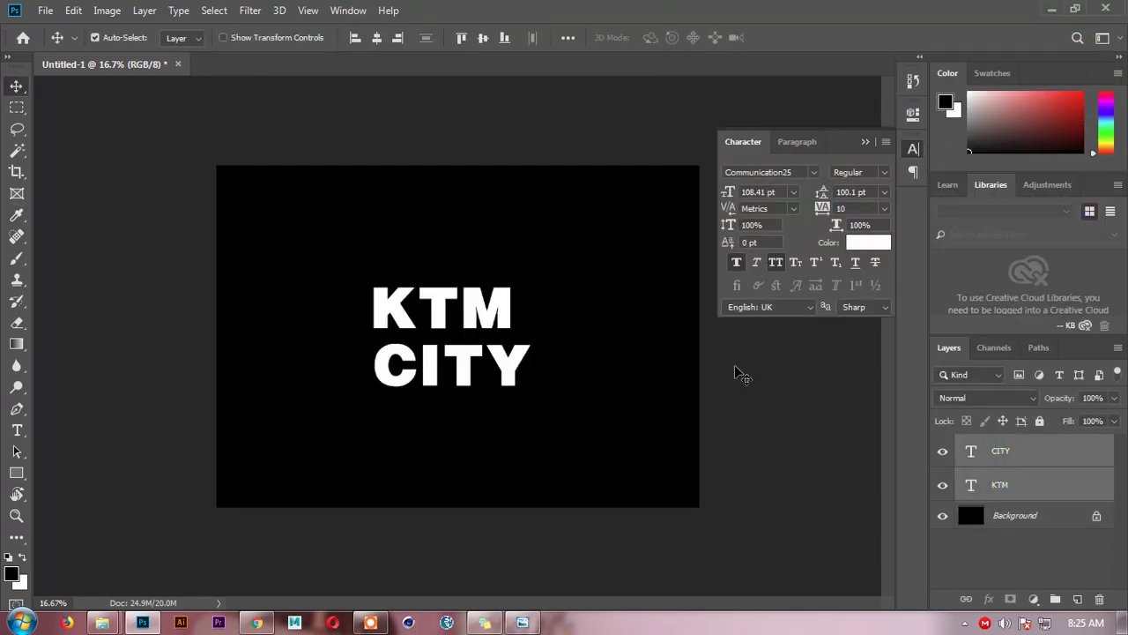
left_click(867, 142)
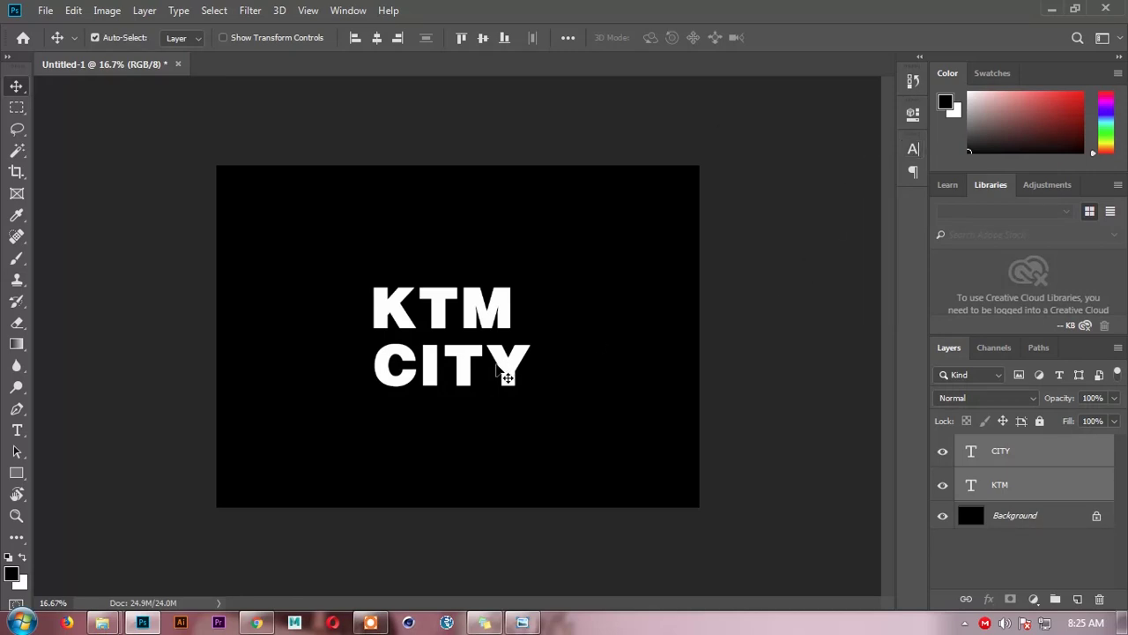
Scale the text up about 106%, centre it, and nudge KTM right
left_click_drag(516, 375, 521, 375)
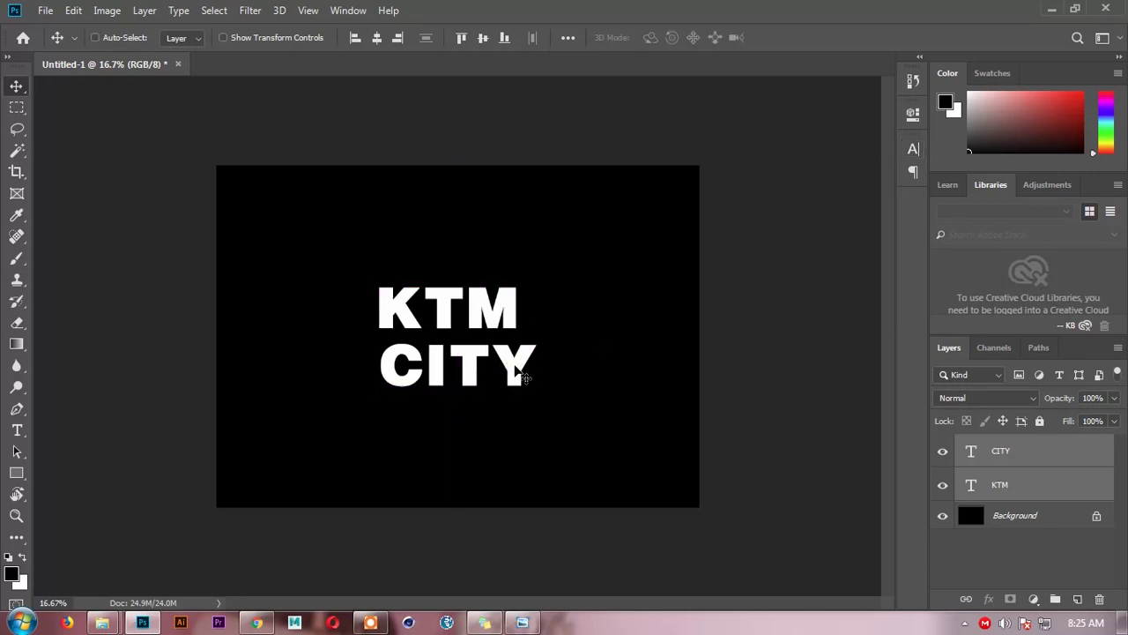
key("ctrl+t")
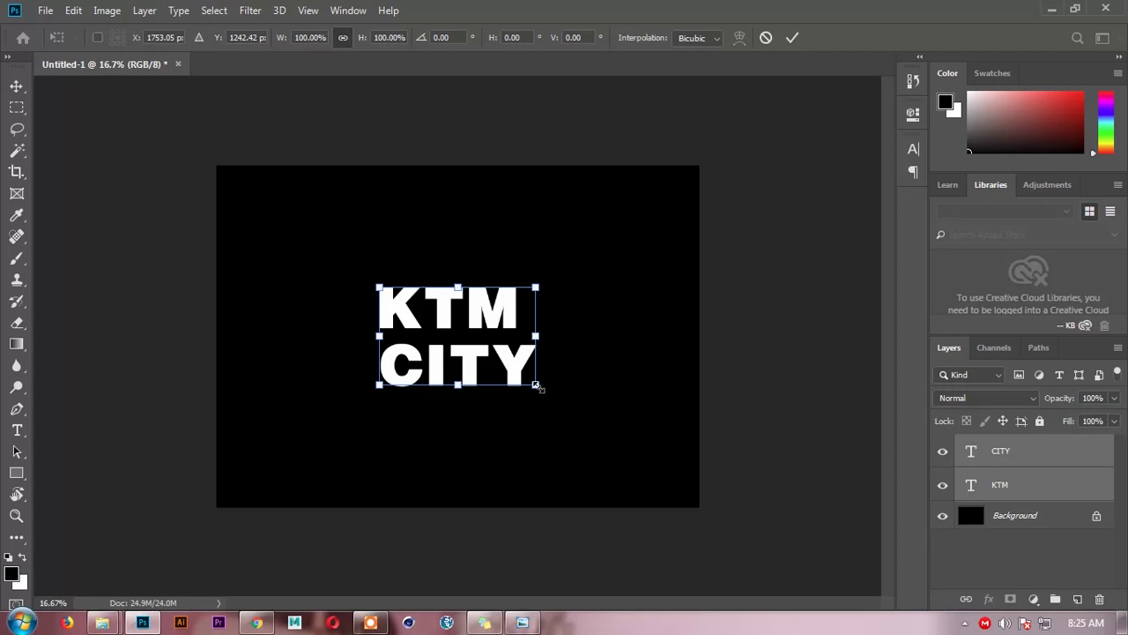
left_click_drag(536, 385, 546, 395)
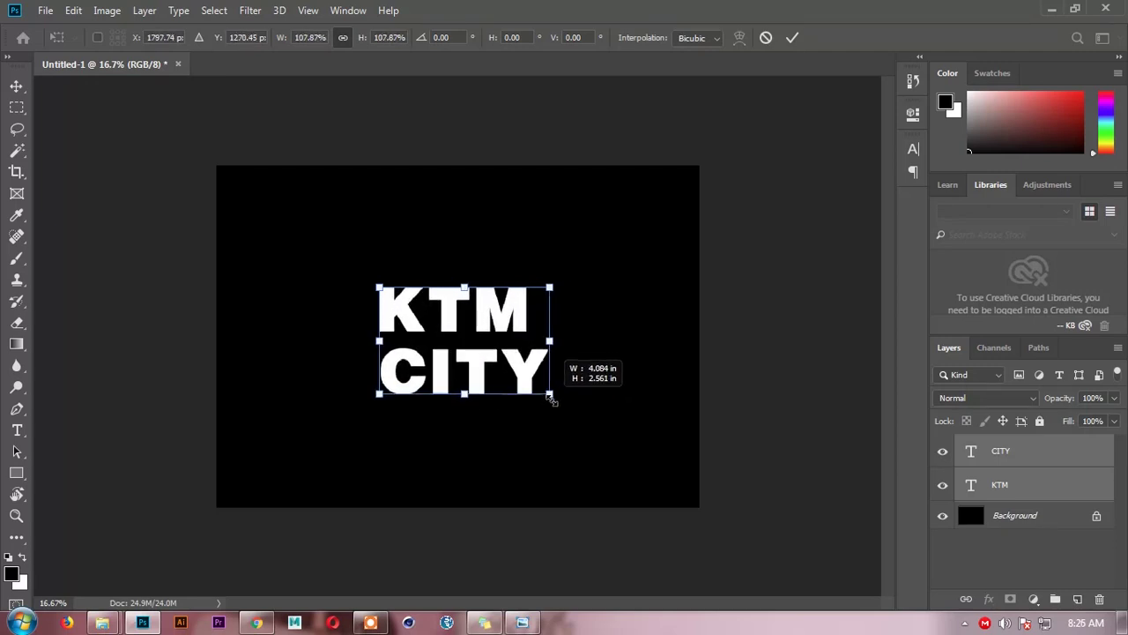
left_click_drag(493, 353, 487, 360)
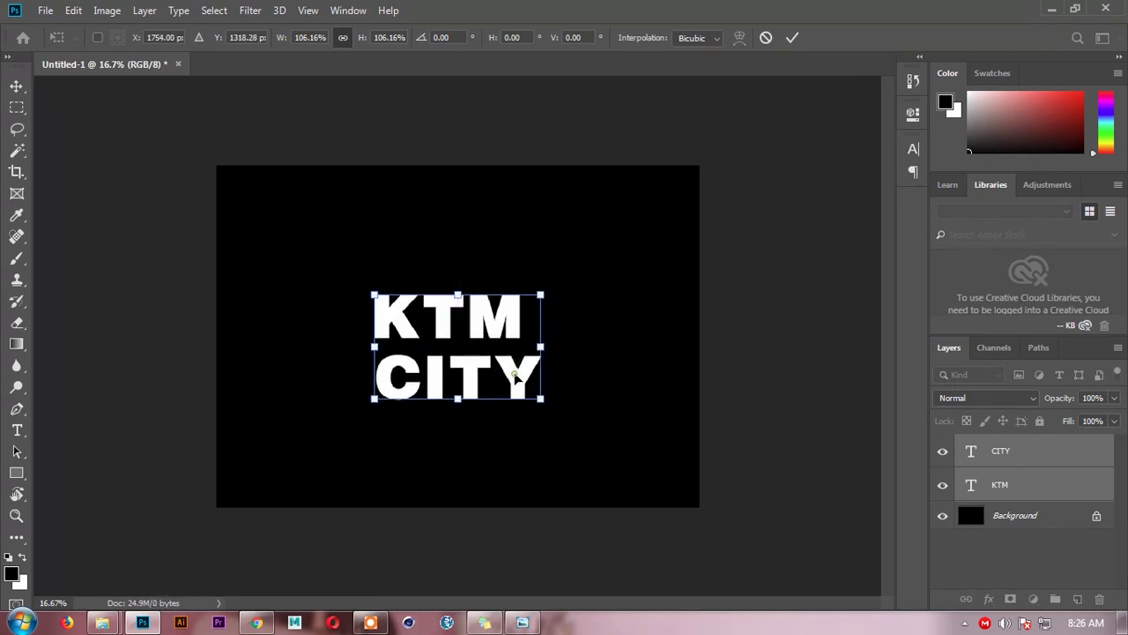
key("Return")
left_click(757, 357)
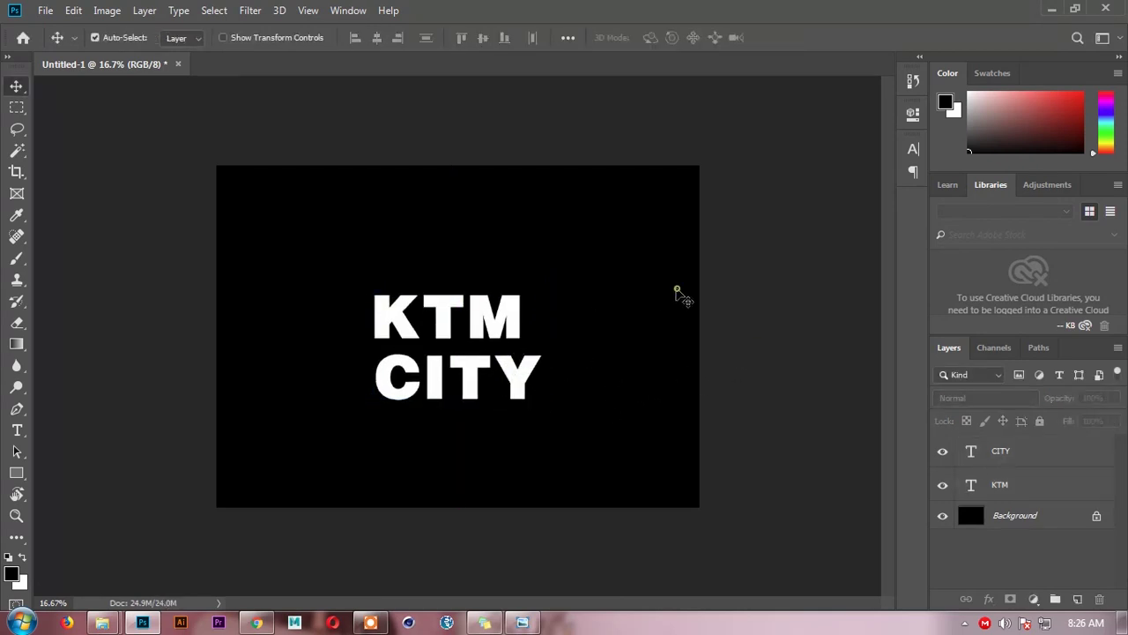
left_click_drag(529, 322, 540, 322)
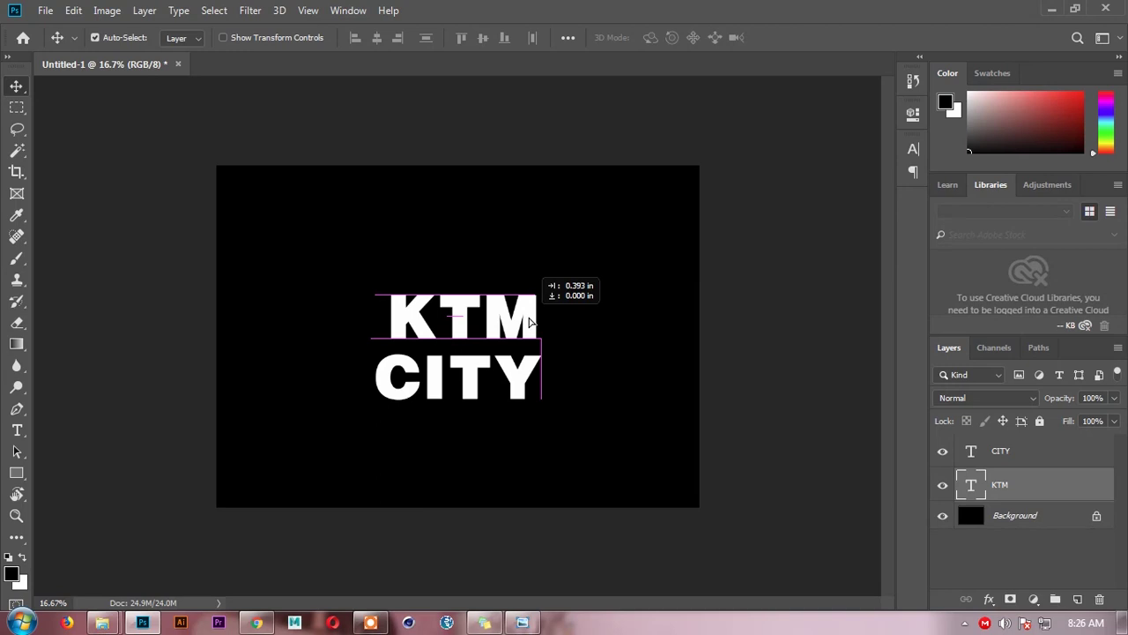
Draw a thin white strip above the text on a new Layer 1
left_click(17, 107)
left_click(1056, 455)
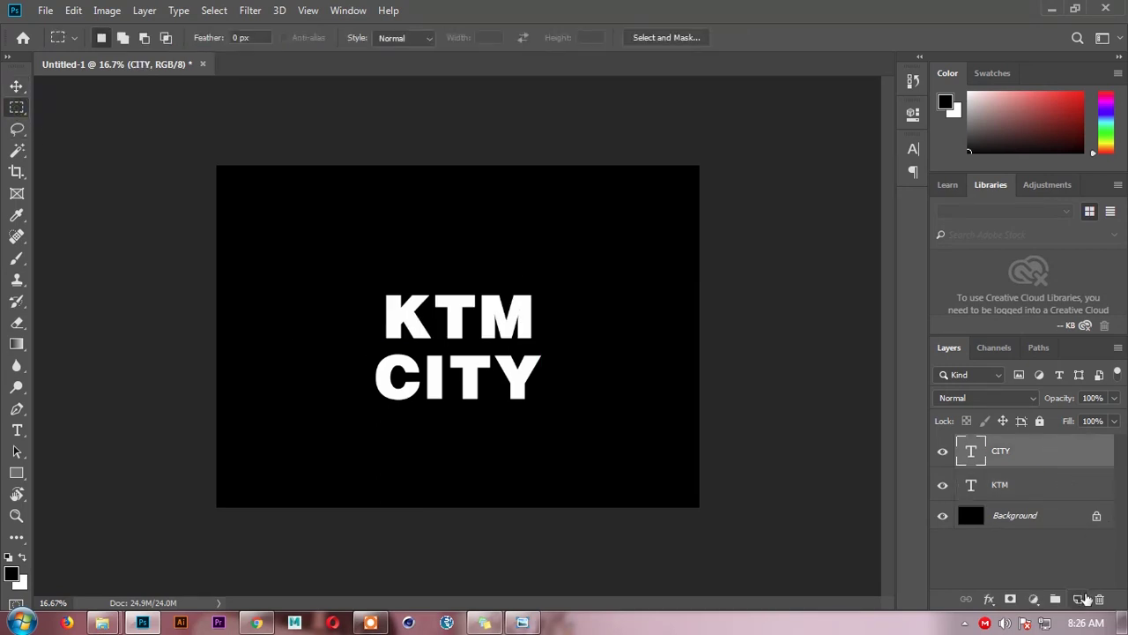
left_click(1077, 599)
mouse_move(323, 241)
left_mouse_down()
mouse_move(604, 228)
mouse_move(635, 240)
left_mouse_up()
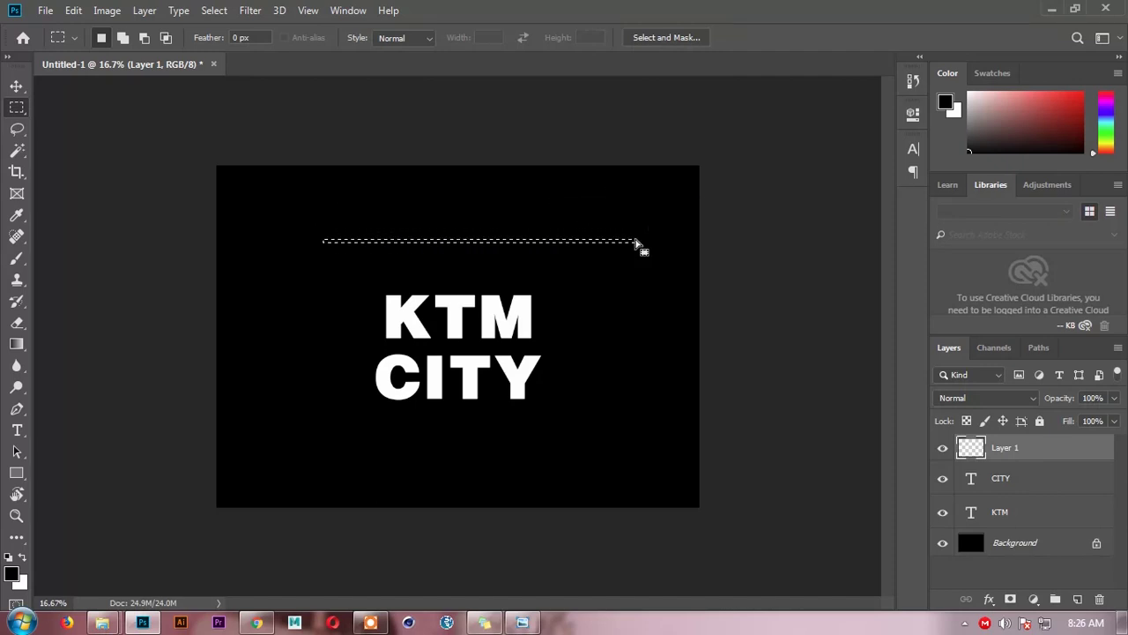
key("ctrl+BackSpace")
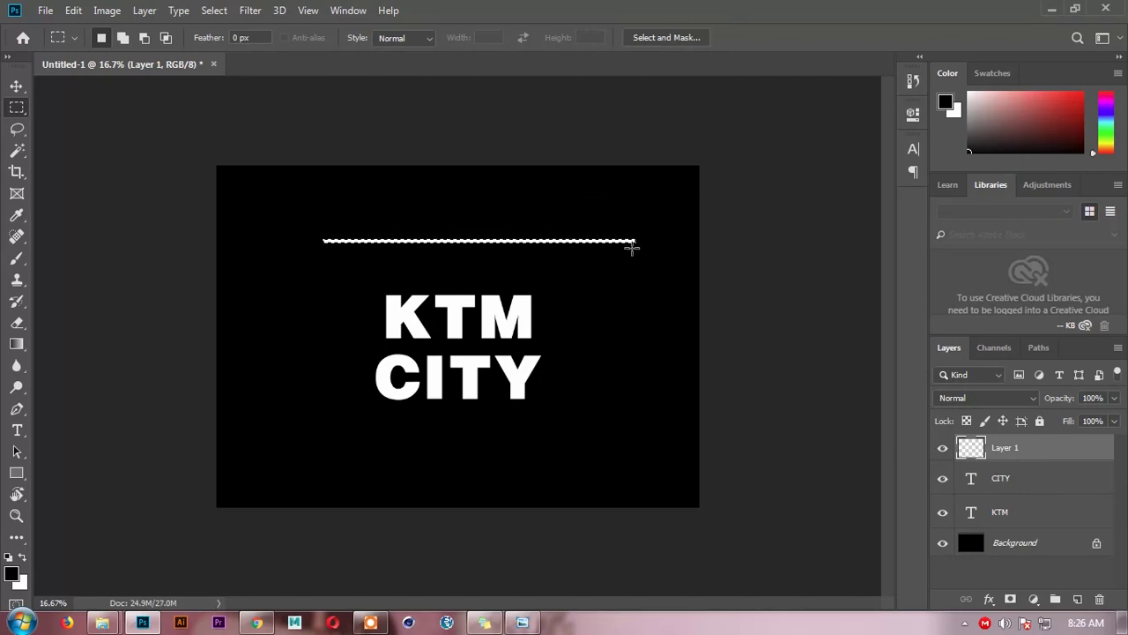
key("ctrl+plus")
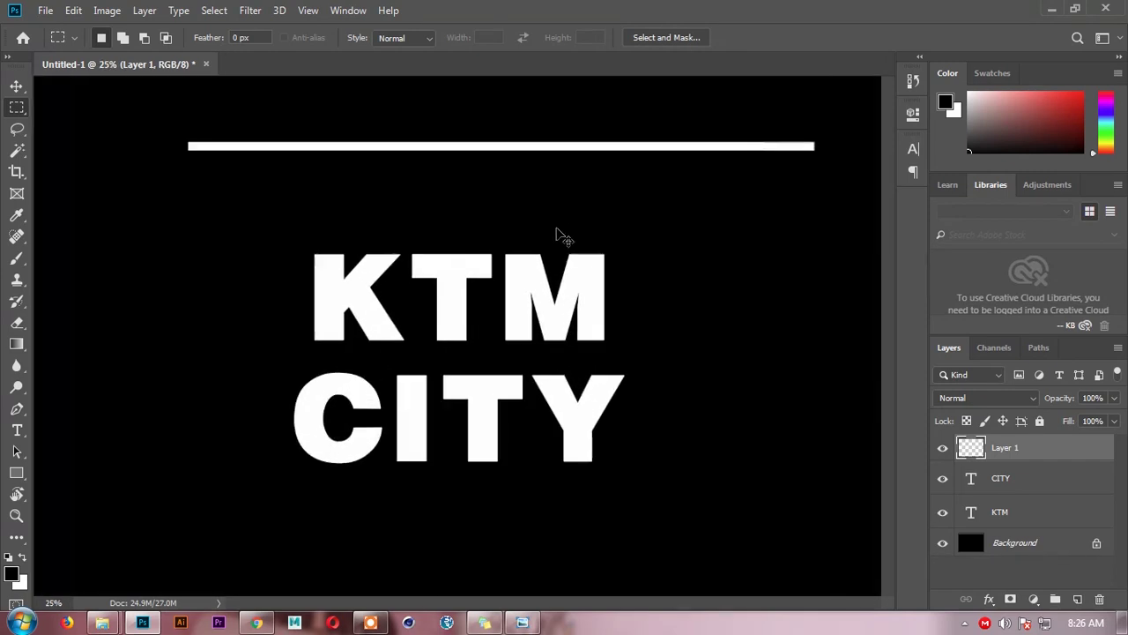
key("ctrl+t")
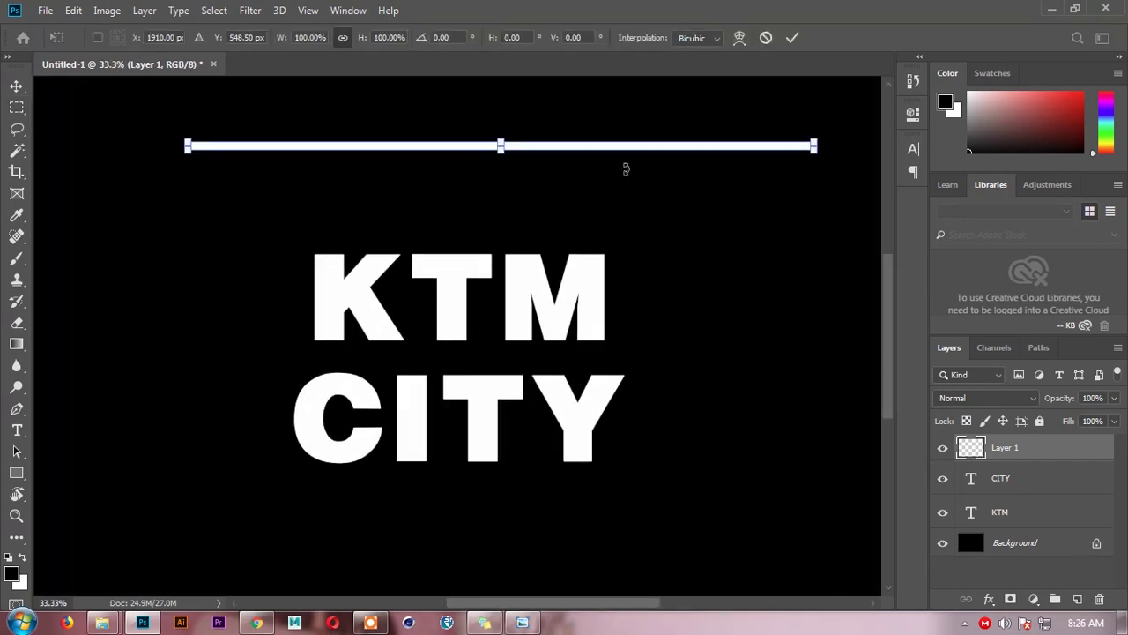
Shrink the white line to a thin stroke and move it down to KTM
key("ctrl+plus")
key("ctrl+plus")
left_click_drag(576, 151, 615, 453)
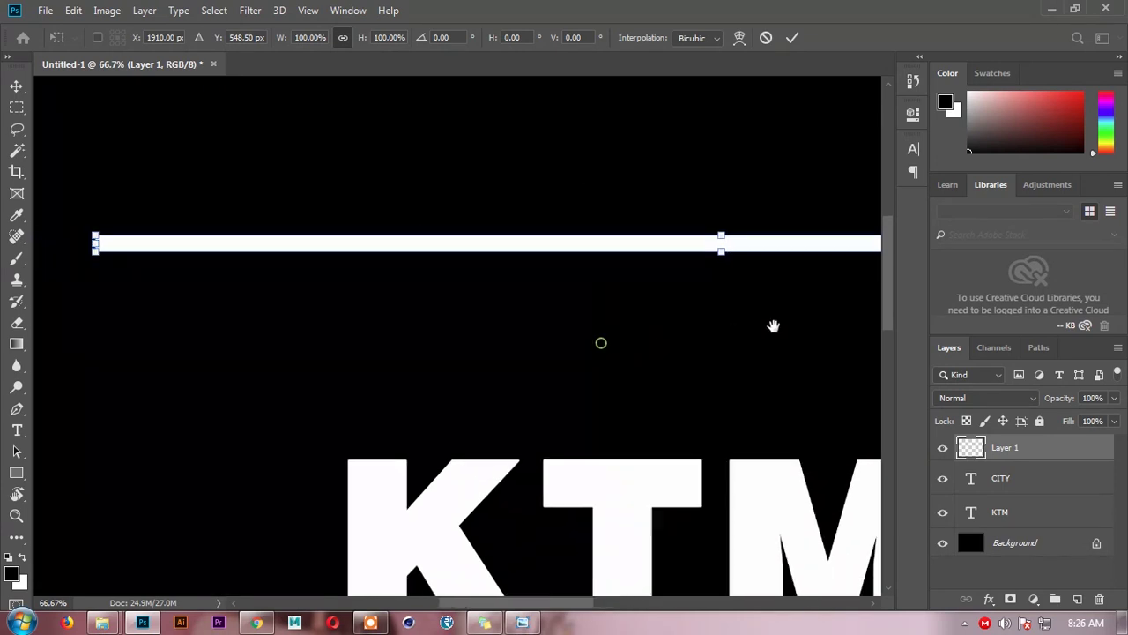
left_click_drag(773, 326, 805, 320)
left_click_drag(751, 244, 752, 233)
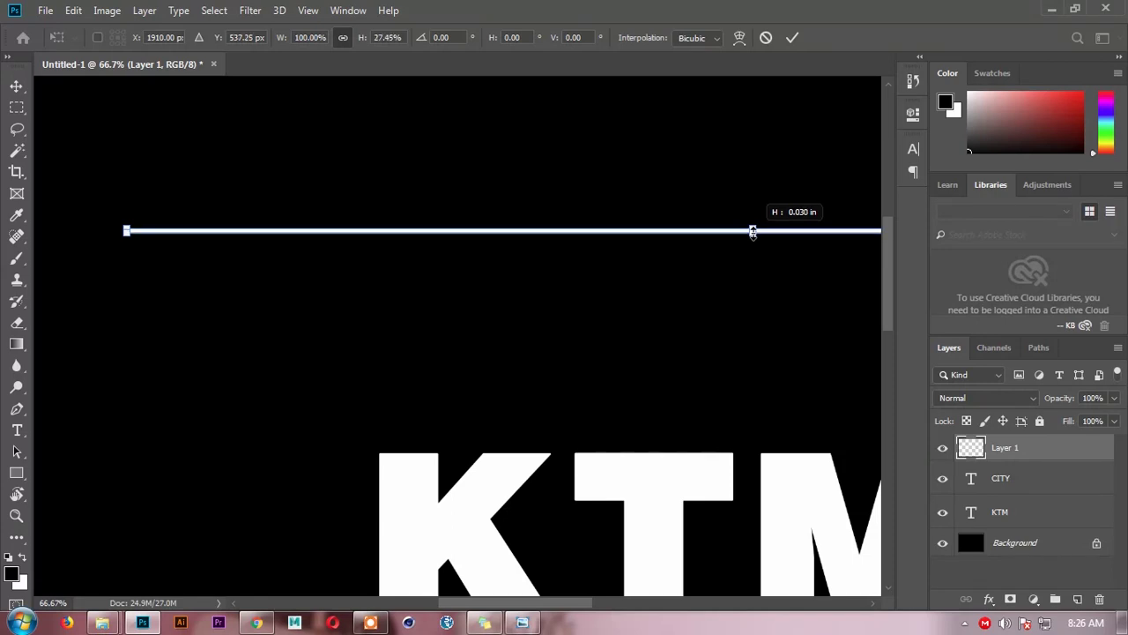
key("m")
key("v")
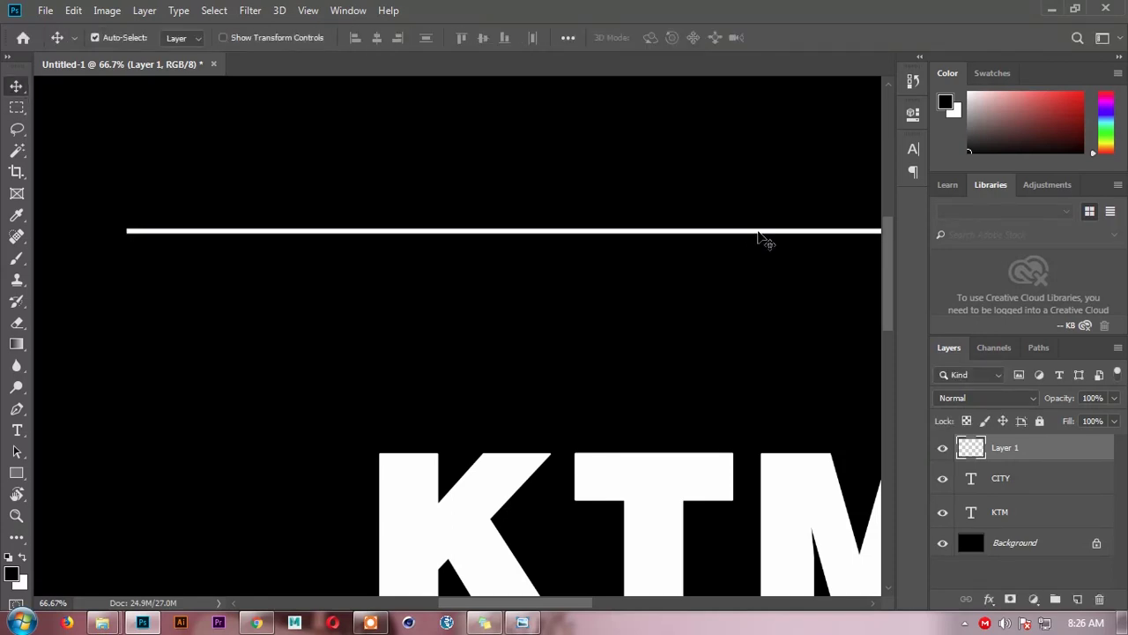
mouse_move(619, 234)
left_mouse_down()
mouse_move(552, 291)
mouse_move(524, 372)
mouse_move(552, 363)
mouse_move(557, 460)
left_mouse_up()
key("ctrl+minus")
key("ctrl+minus")
Rotate the white line about -11.88° so it slants up through KTM
key("ctrl+t")
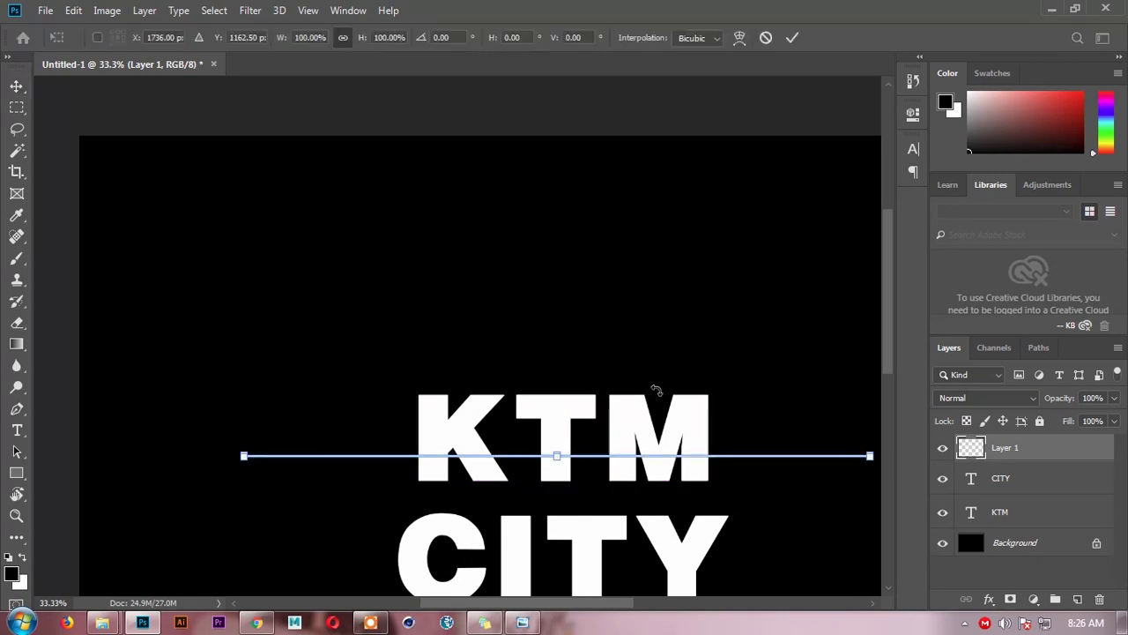
left_click_drag(756, 376, 780, 334)
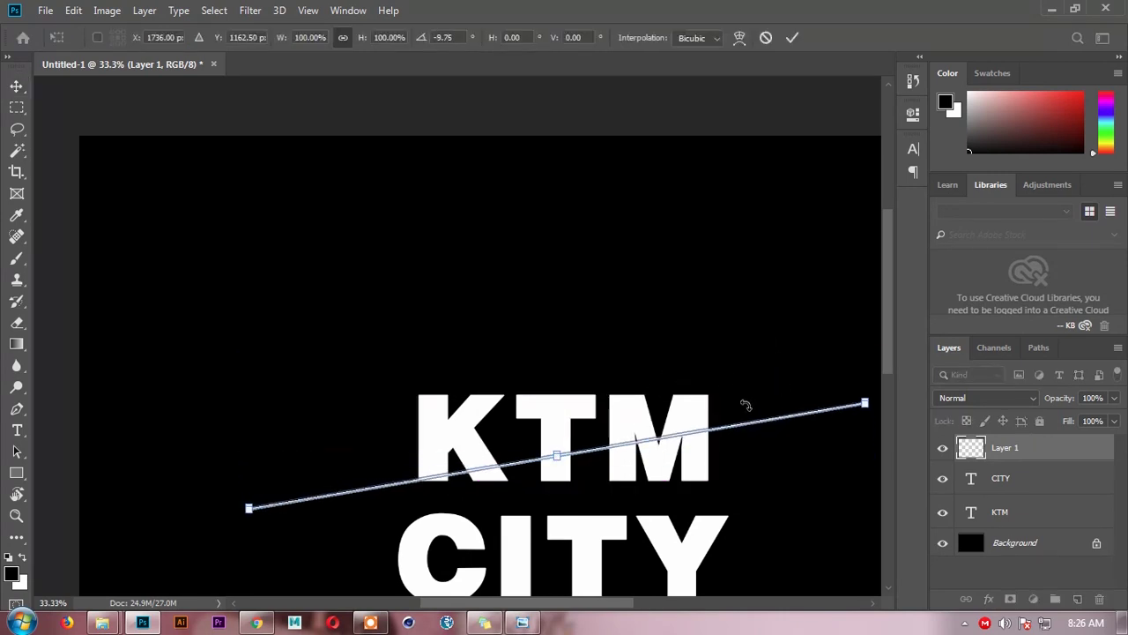
key("shift+Up")
key("shift+Up")
key("shift+Up")
key("shift+Up")
key("shift+Up")
key("shift+Up")
left_click_drag(801, 361, 814, 341)
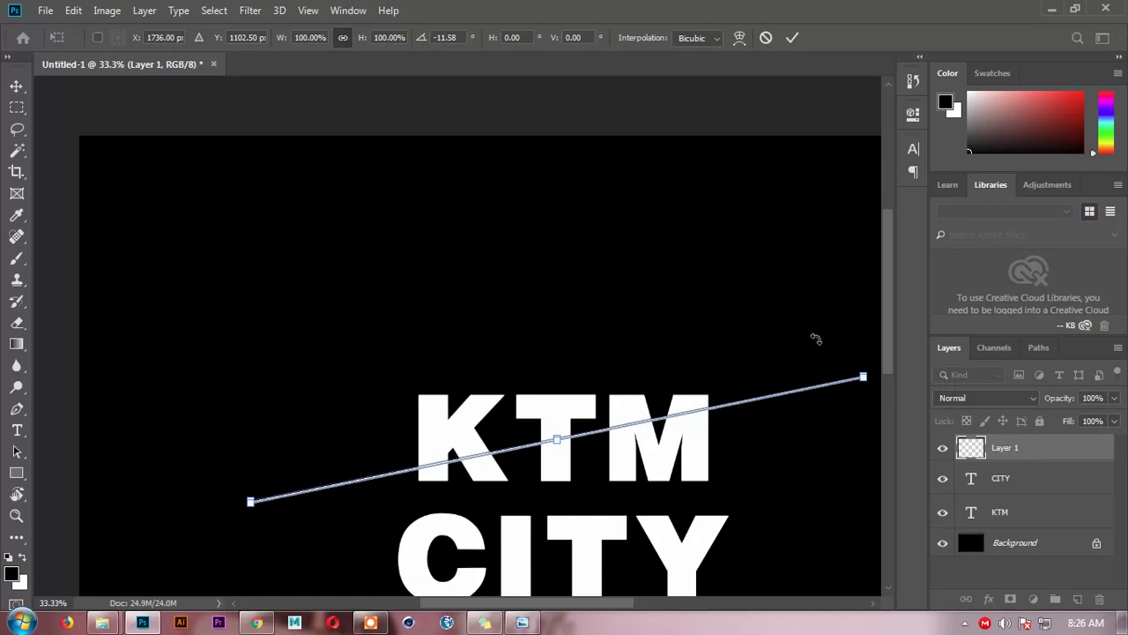
left_click_drag(813, 341, 816, 340)
key("Return")
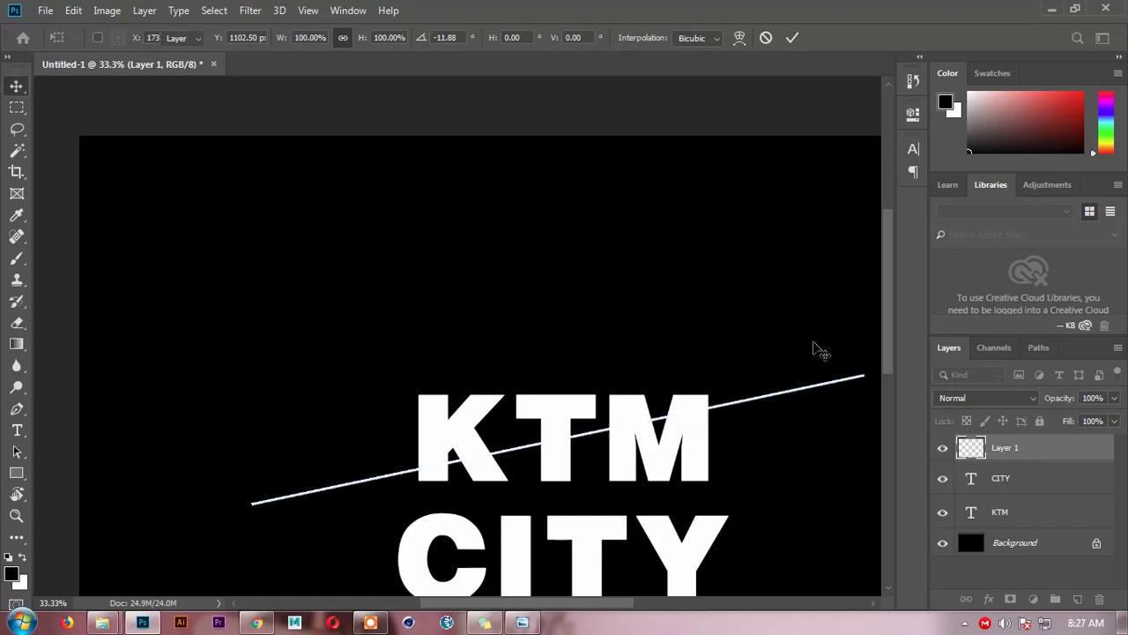
left_click_drag(693, 358, 582, 221)
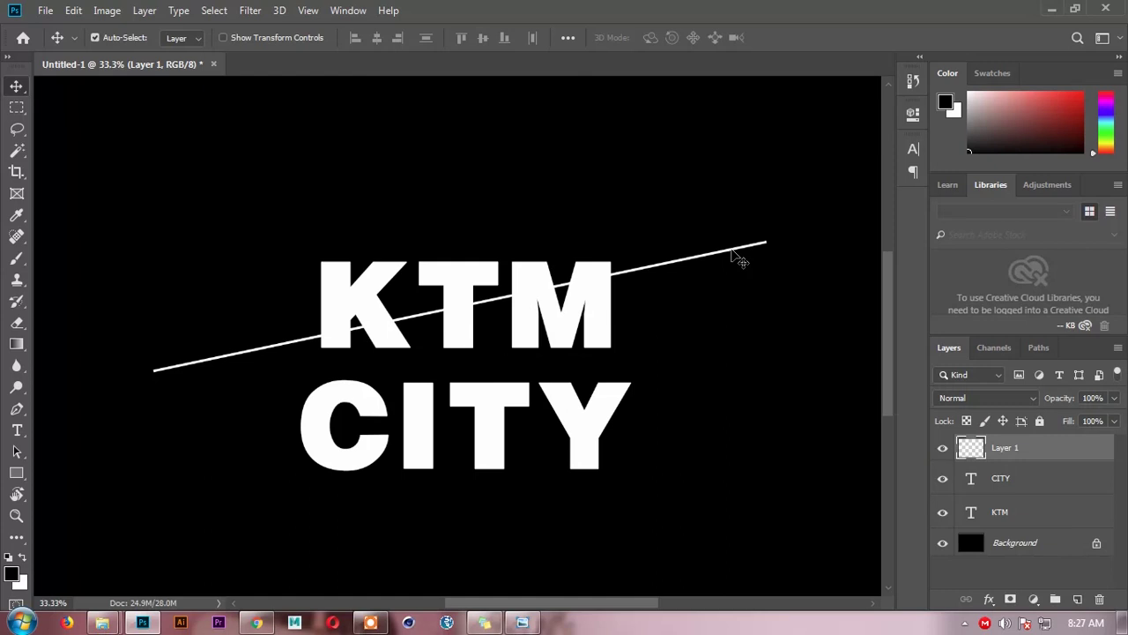
Duplicate the slanted line down through CITY, then rasterize the KTM and CITY type layers
left_click_drag(740, 255, 758, 372, "alt")
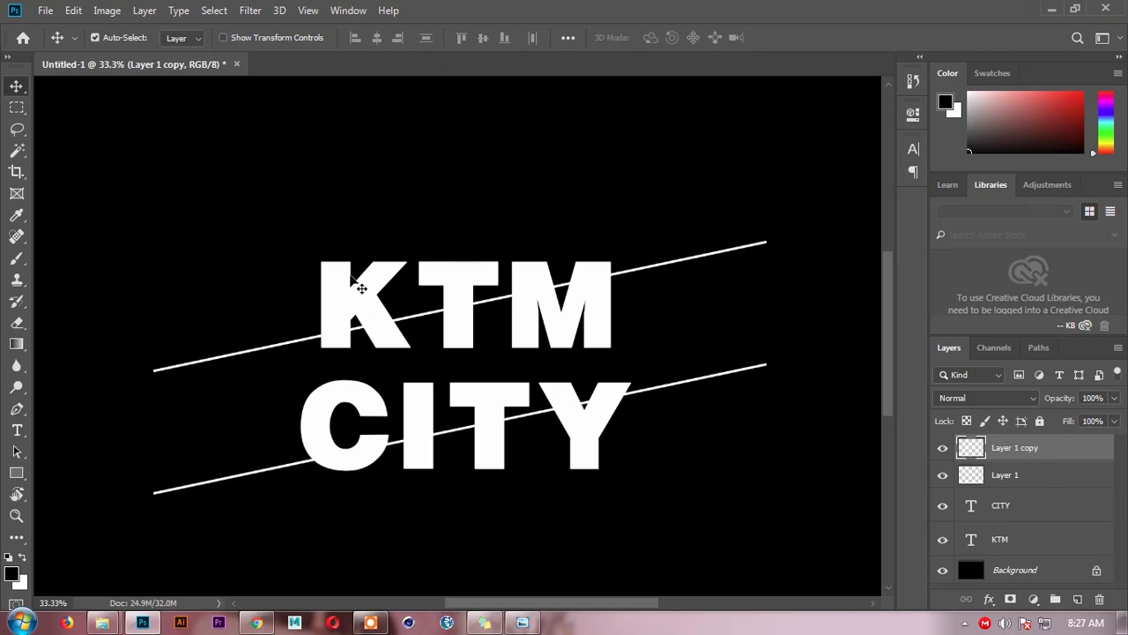
left_click(349, 300)
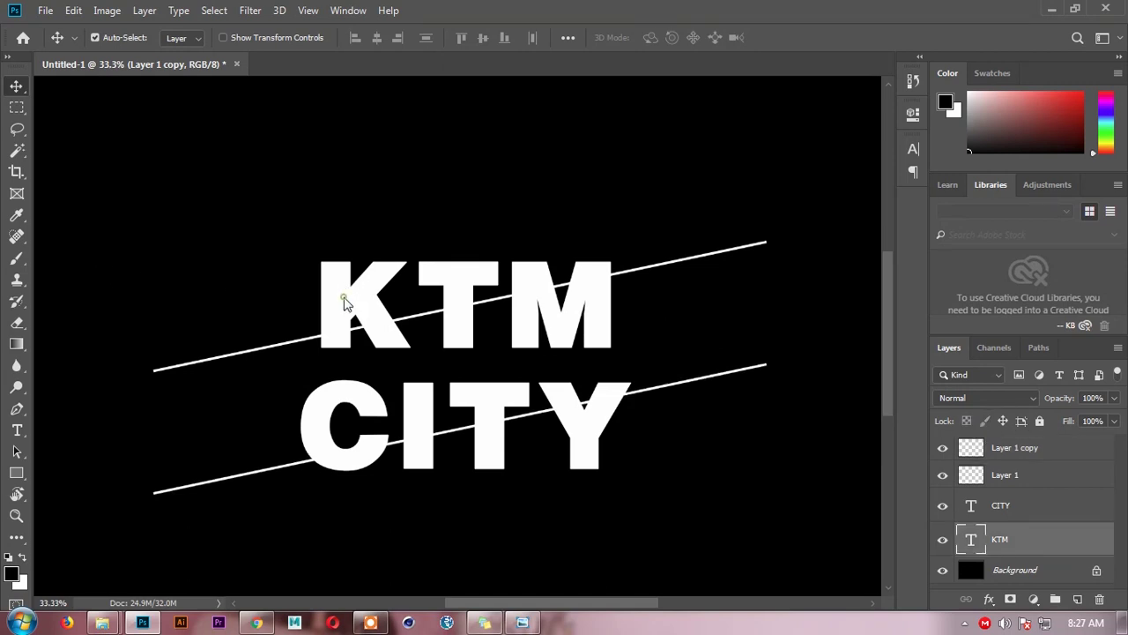
left_click(1025, 512)
left_click(1024, 540, "shift")
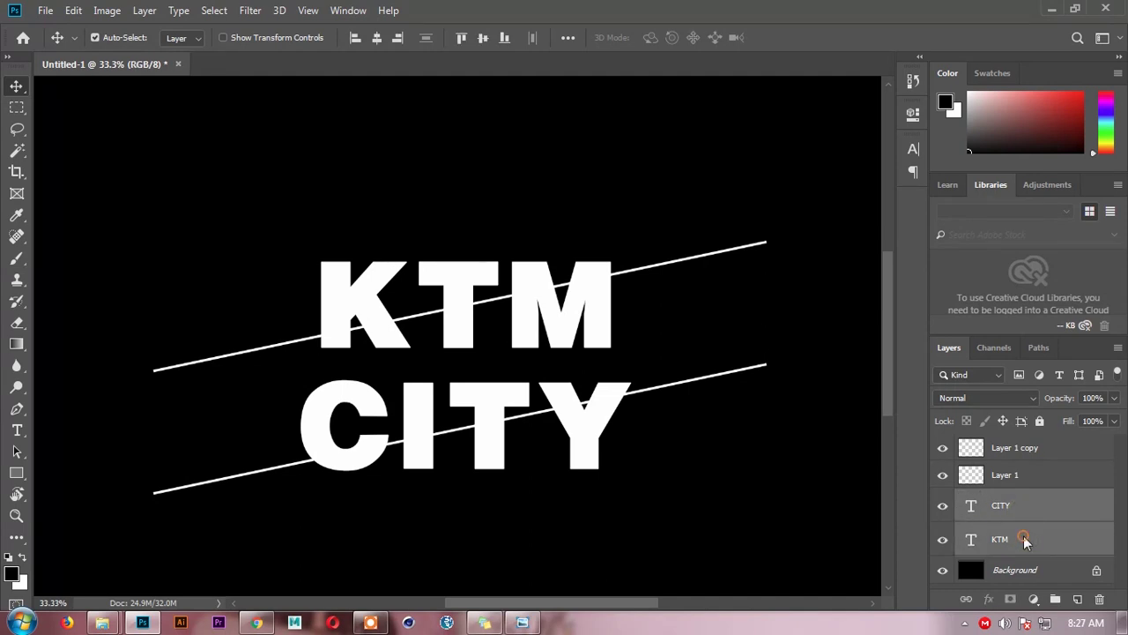
right_click(1024, 539)
left_click(877, 269)
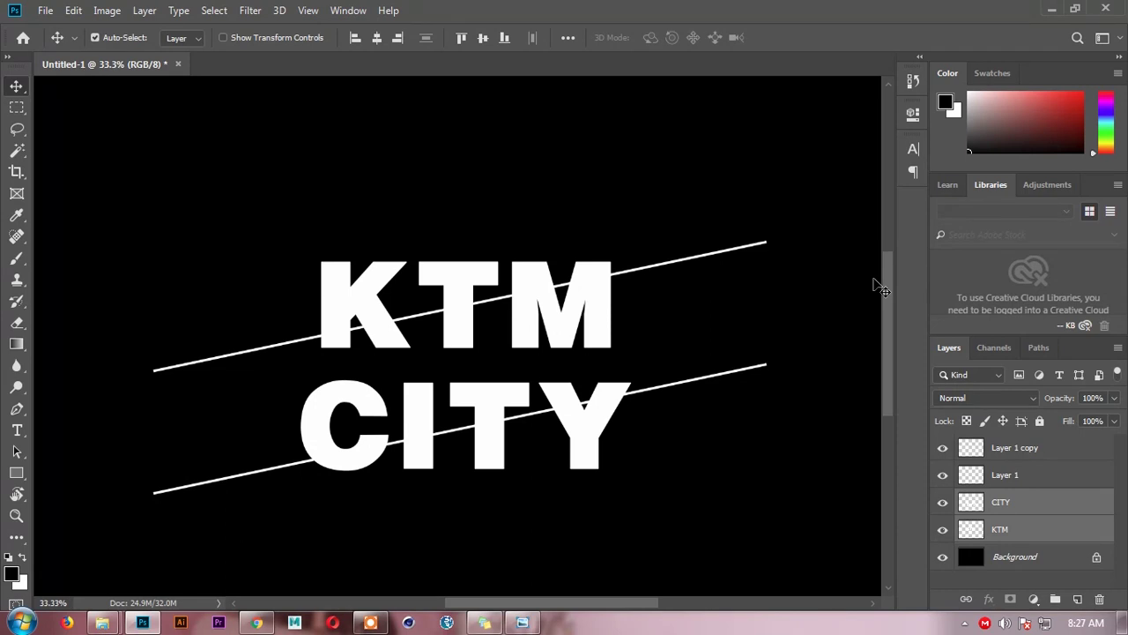
Outline KTM's top part above the line with the Polygonal Lasso
left_click(452, 221)
left_click(370, 292)
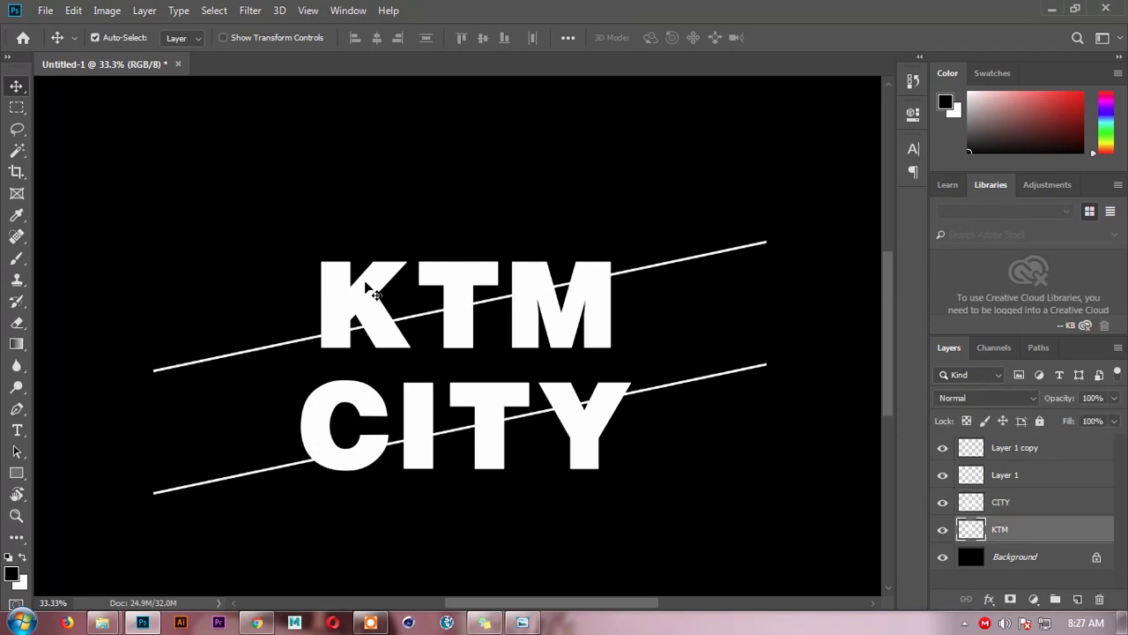
left_click(17, 129)
left_click(104, 144)
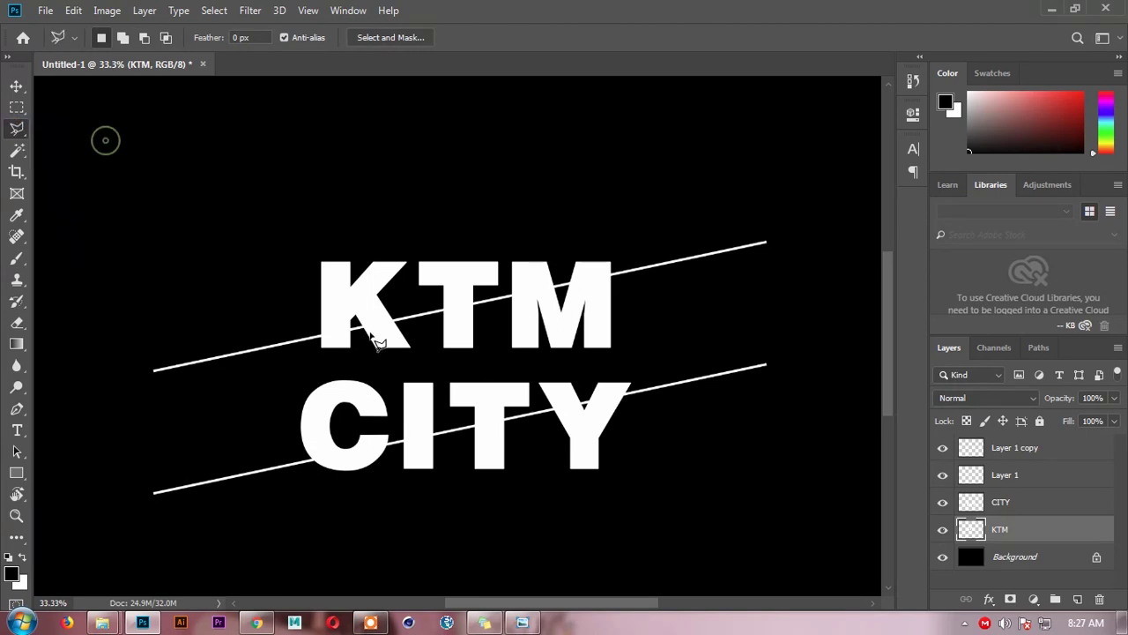
left_click(310, 338)
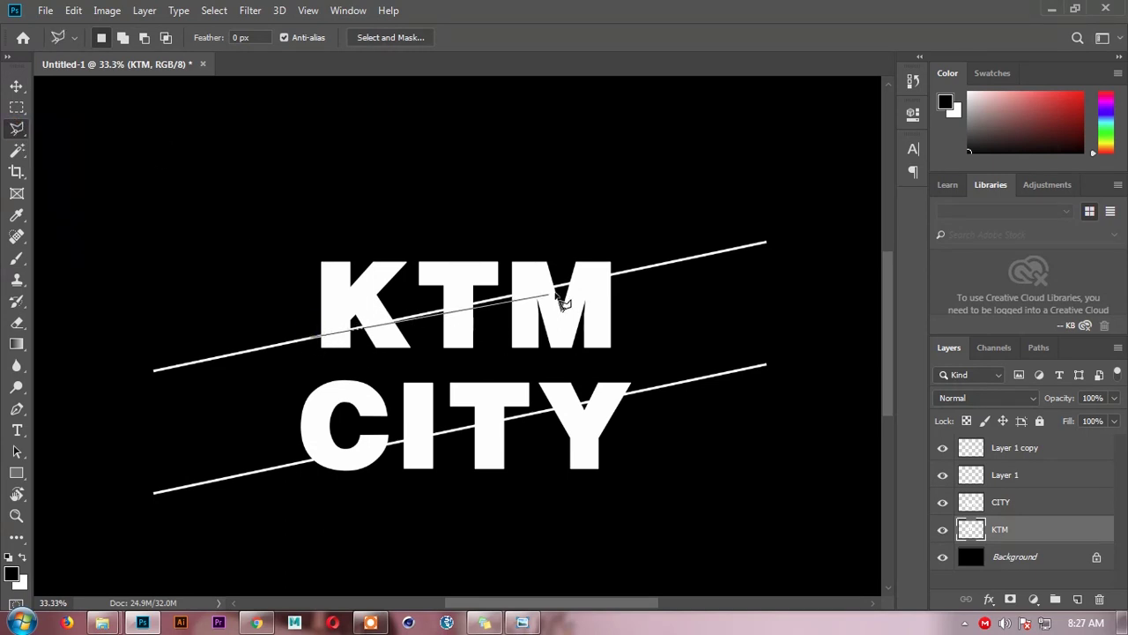
left_click(633, 268)
left_click(633, 214)
left_click(229, 224)
left_click(272, 326)
left_click(313, 339)
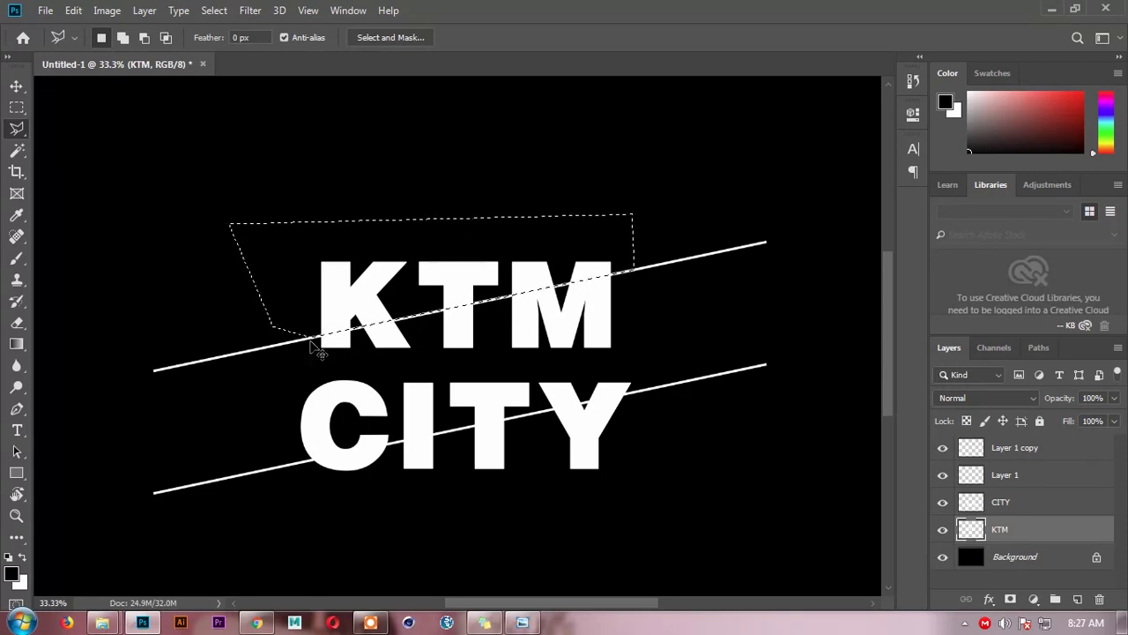
Move KTM's top slice onto its own Layer 2, offset slightly left
key("Delete")
key("ctrl+d")
key("ctrl+v")
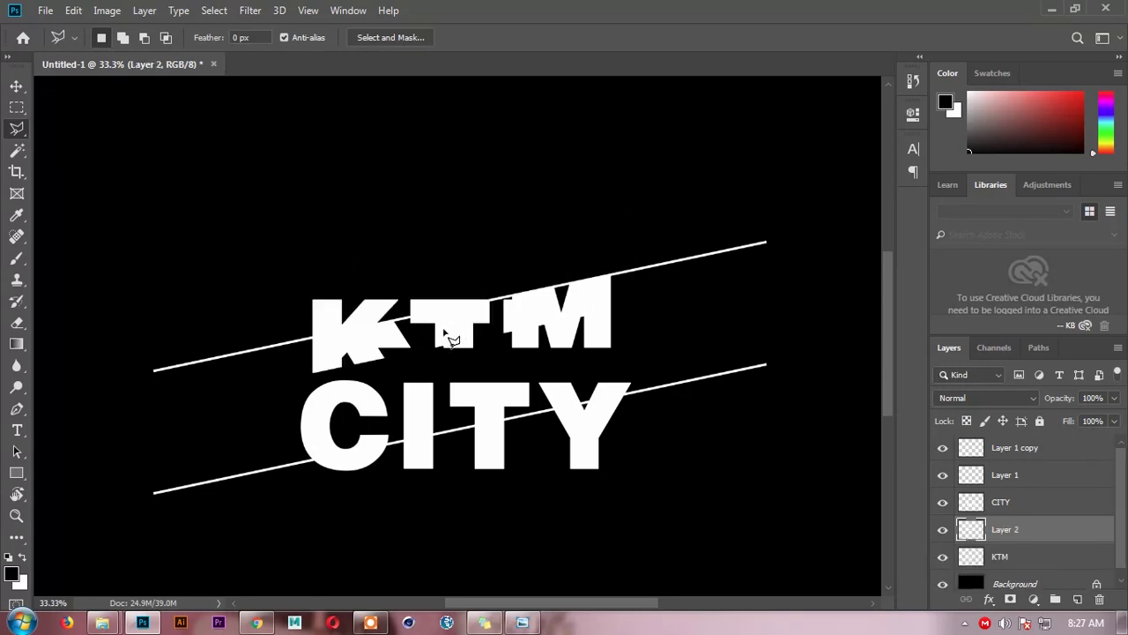
key("v")
left_click_drag(359, 355, 333, 302)
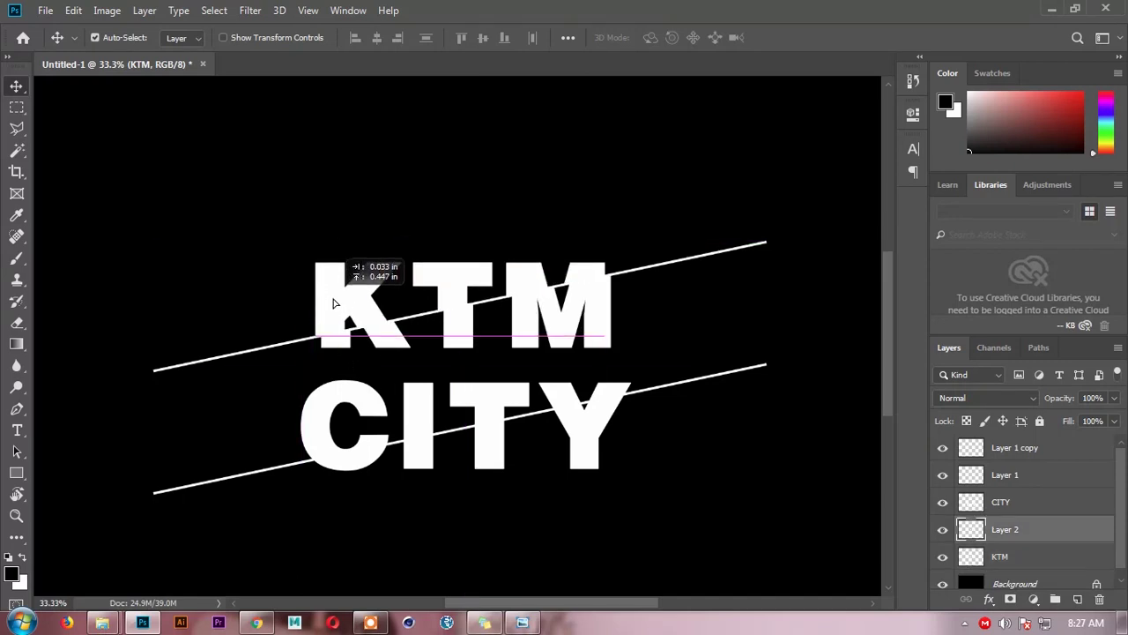
left_click_drag(333, 303, 349, 316)
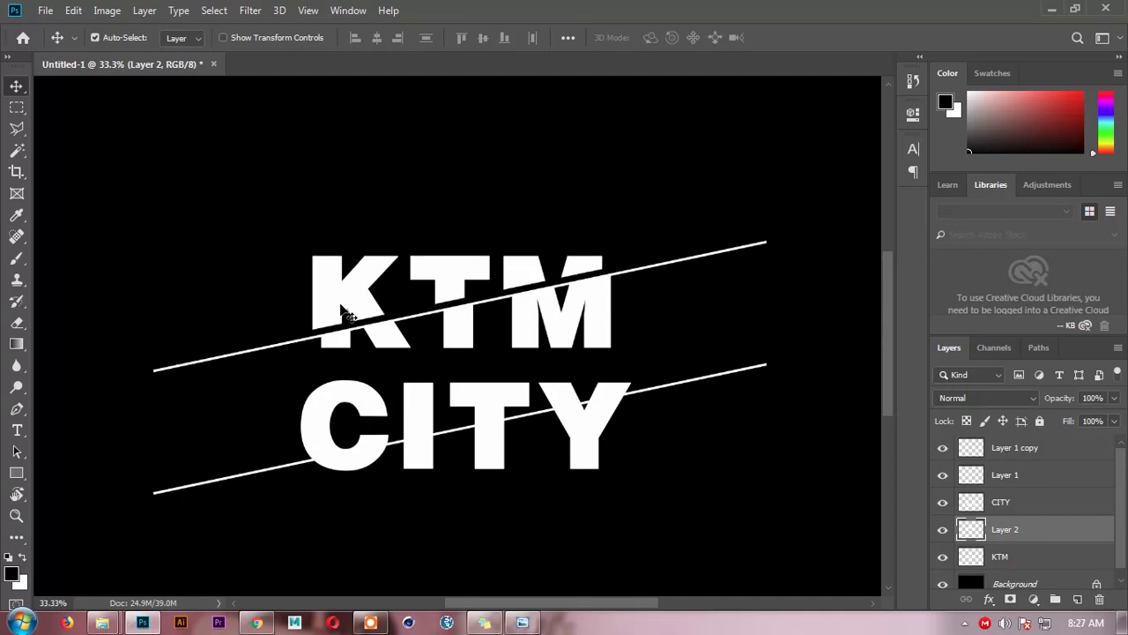
Outline CITY's part along the lower line with the Polygonal Lasso
left_click(432, 415)
left_click(16, 128)
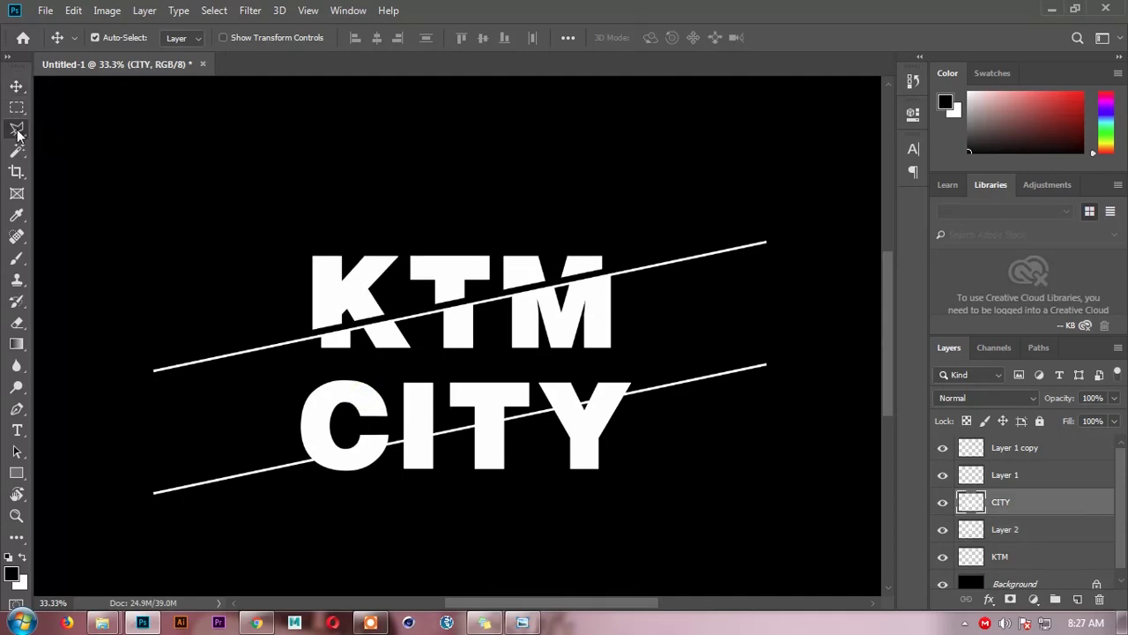
left_click(305, 461)
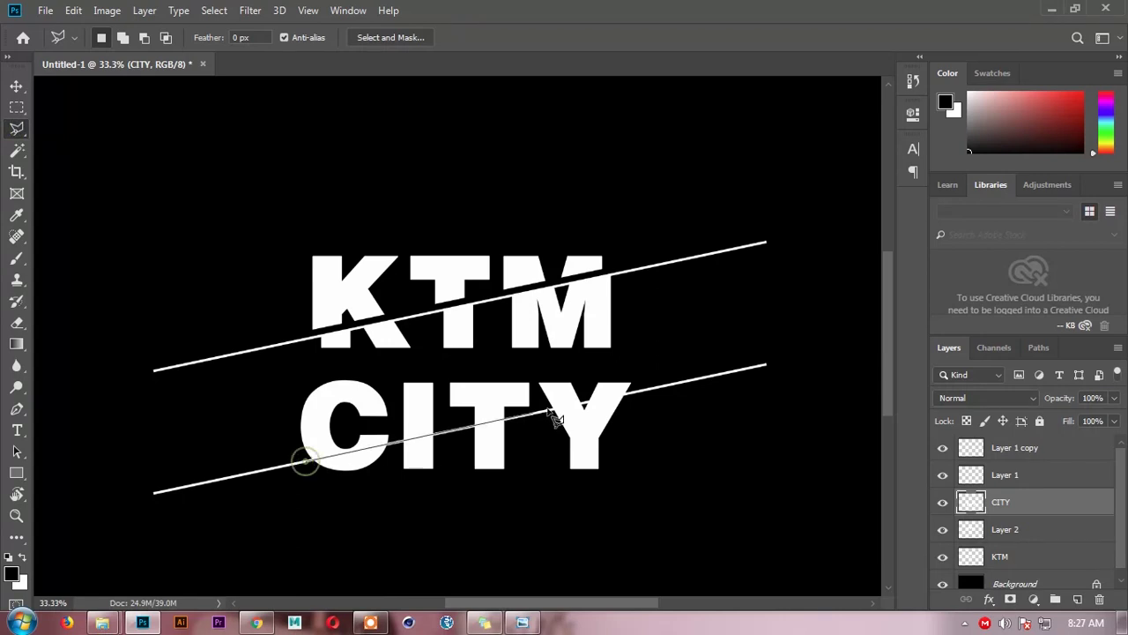
left_click(651, 389)
left_click(658, 494)
left_click(390, 521)
double_click(310, 467)
Cut the CITY slice to Layer 3 and nudge it slightly right
key("ctrl+shift+j")
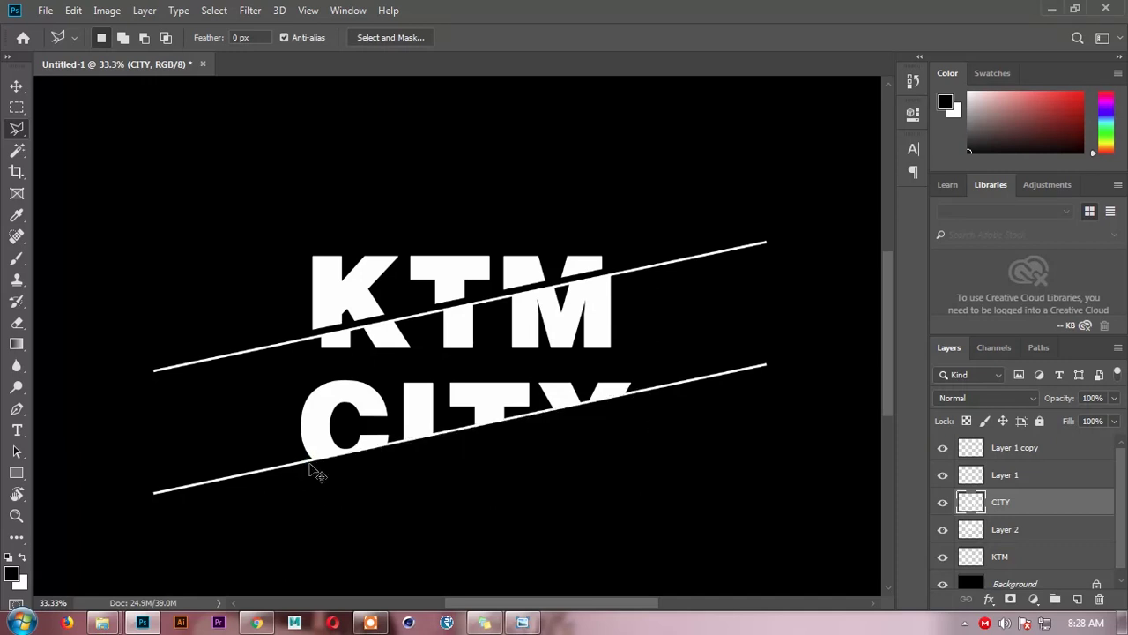
key("v")
mouse_move(520, 346)
left_mouse_down()
mouse_move(499, 469)
mouse_move(510, 456)
left_mouse_up()
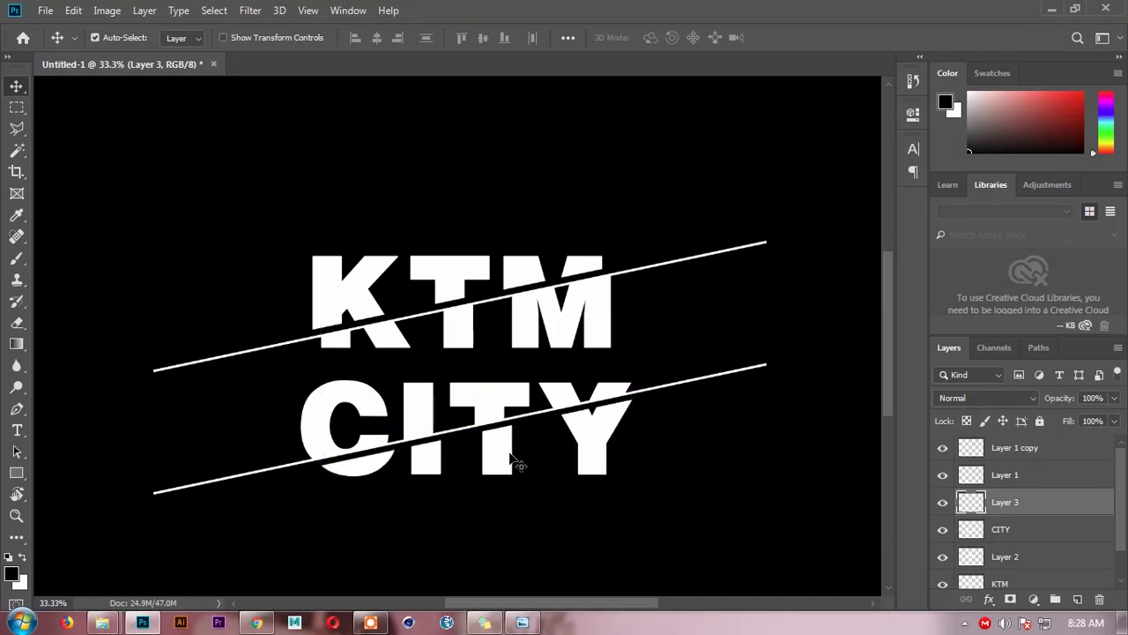
key("Right")
key("Right")
key("Right")
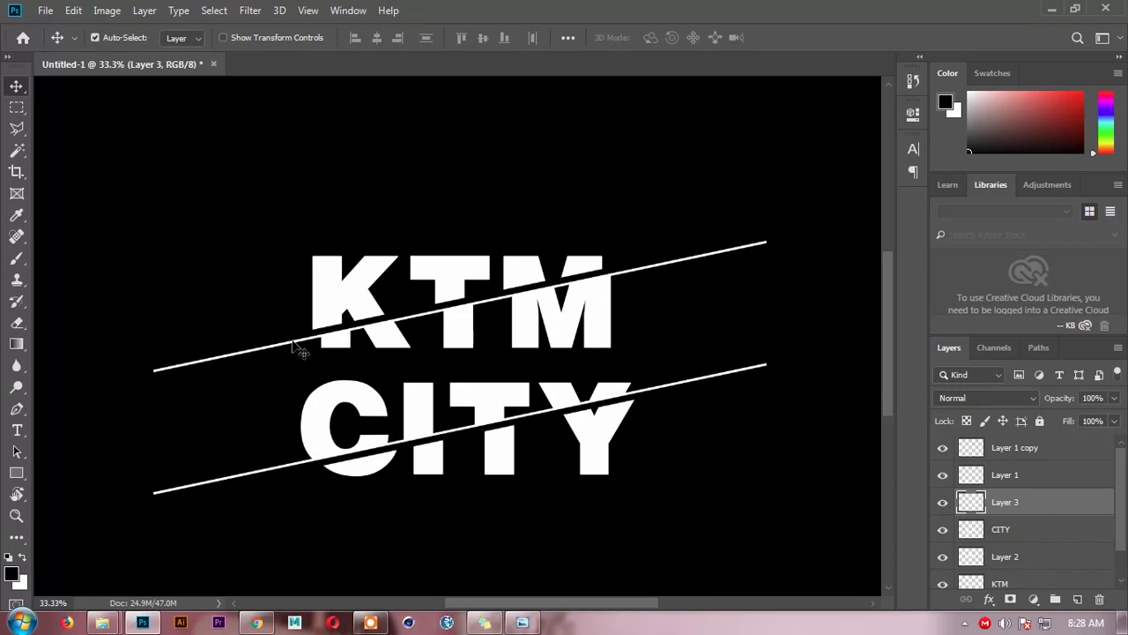
Nudge the upper diagonal line (Layer 1) slightly higher
left_click(292, 343)
key("Up")
key("Up")
key("Up")
key("Up")
key("Up")
key("Up")
key("Up")
key("Up")
key("Up")
key("Up")
key("Up")
key("Up")
key("Down")
key("Down")
key("Down")
key("Down")
key("Up")
key("Down")
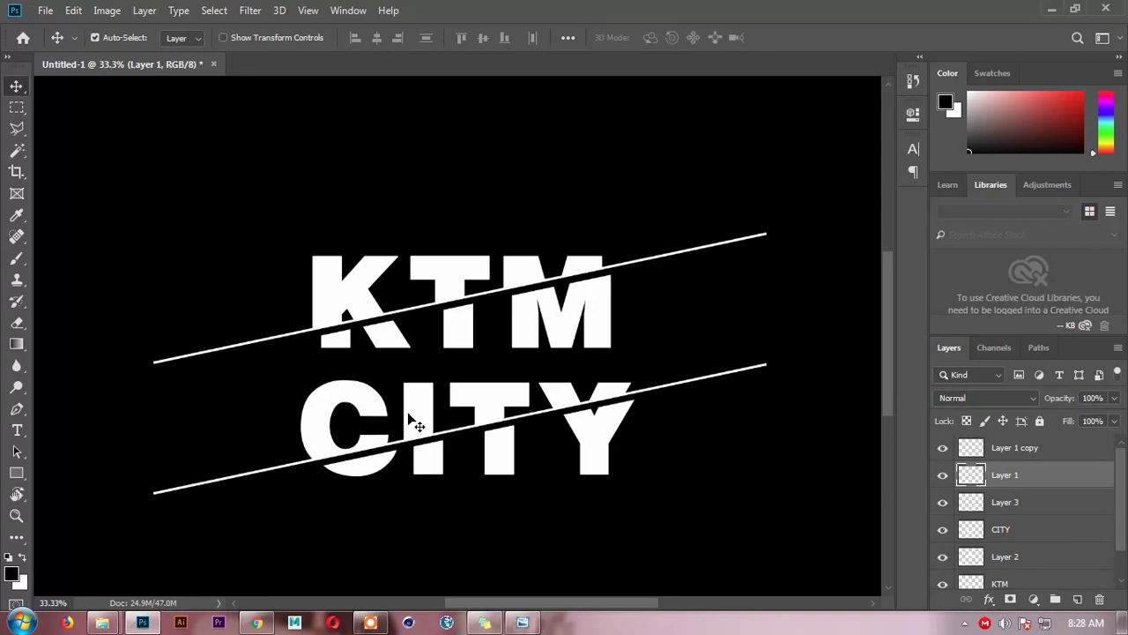
Nudge the lower diagonal line (Layer 1 copy) two steps down
key("alt+bracketright")
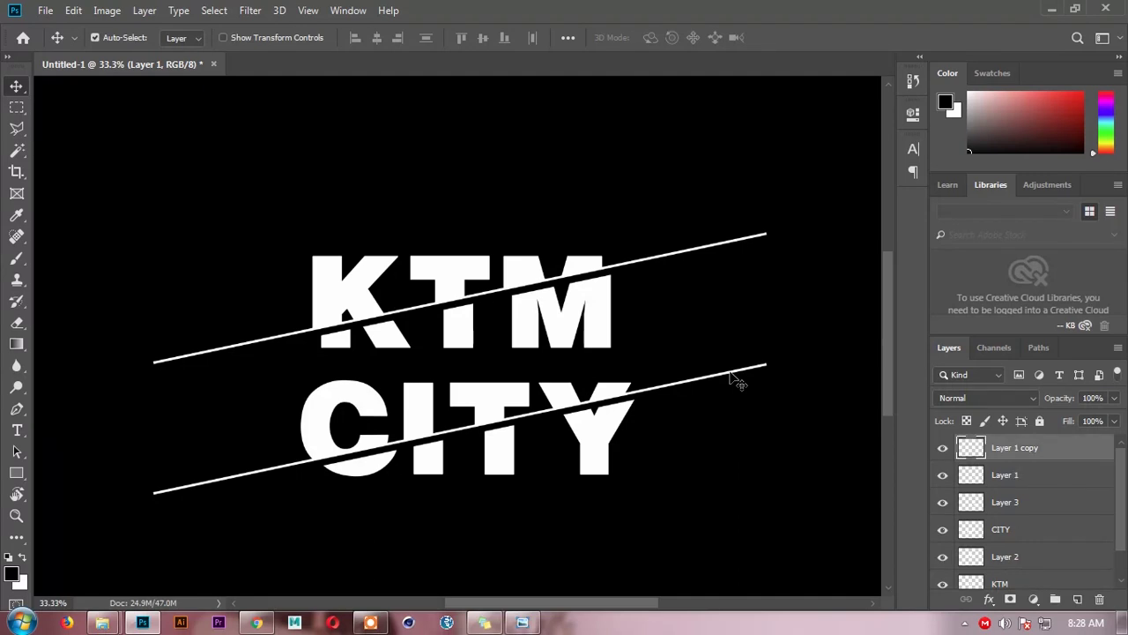
key("Down")
key("Down")
key("Down")
key("Down")
key("Down")
key("Down")
key("Down")
key("Down")
key("Down")
key("Down")
key("Down")
key("Down")
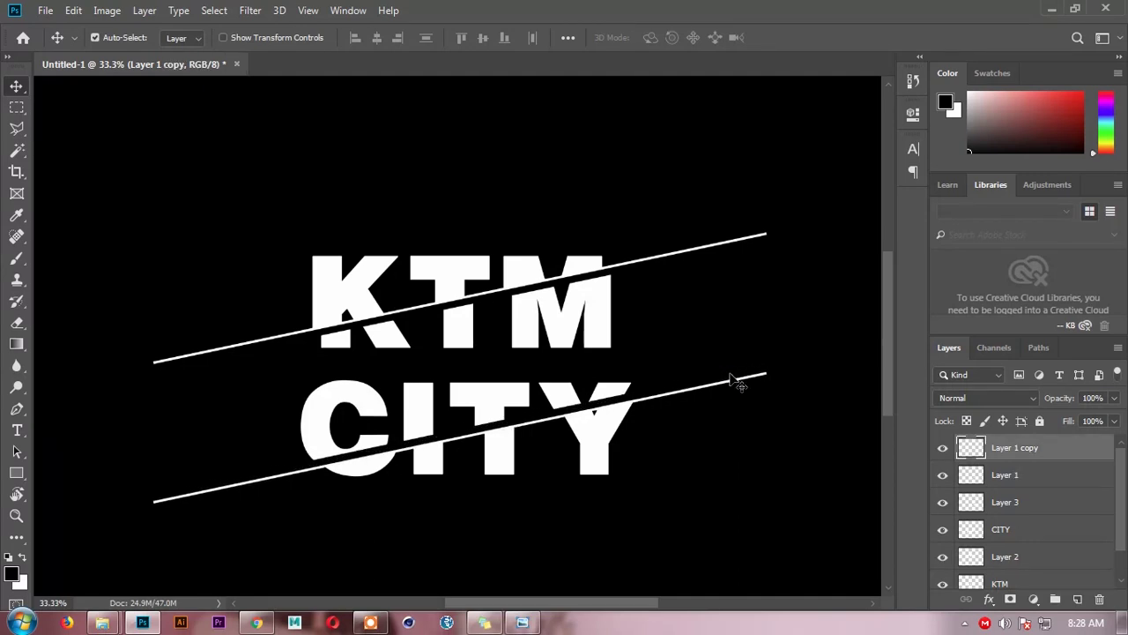
key("Down")
key("Down")
key("Down")
key("Down")
left_click(669, 255)
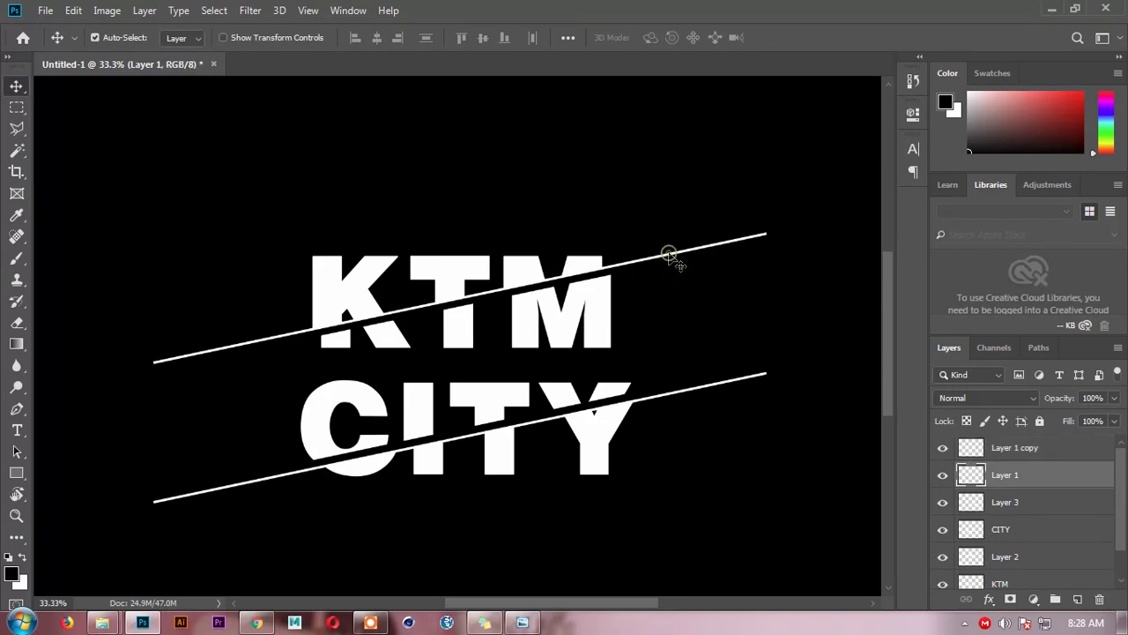
left_click(17, 129)
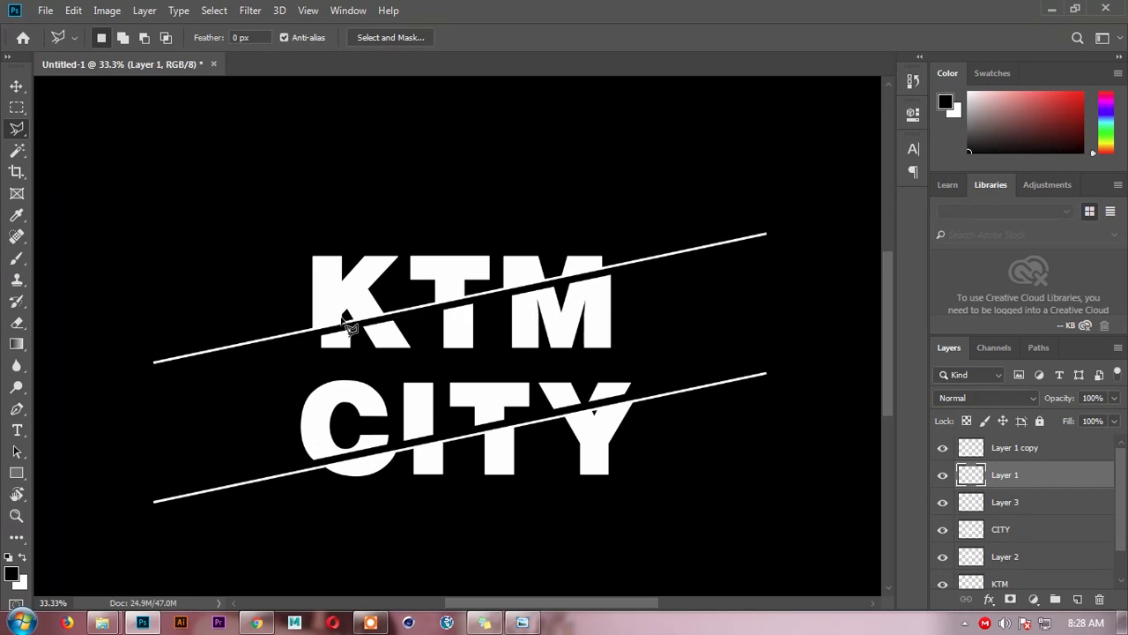
Select the upper line's stretch across KTM on Layer 1
left_click_drag(350, 348, 353, 319)
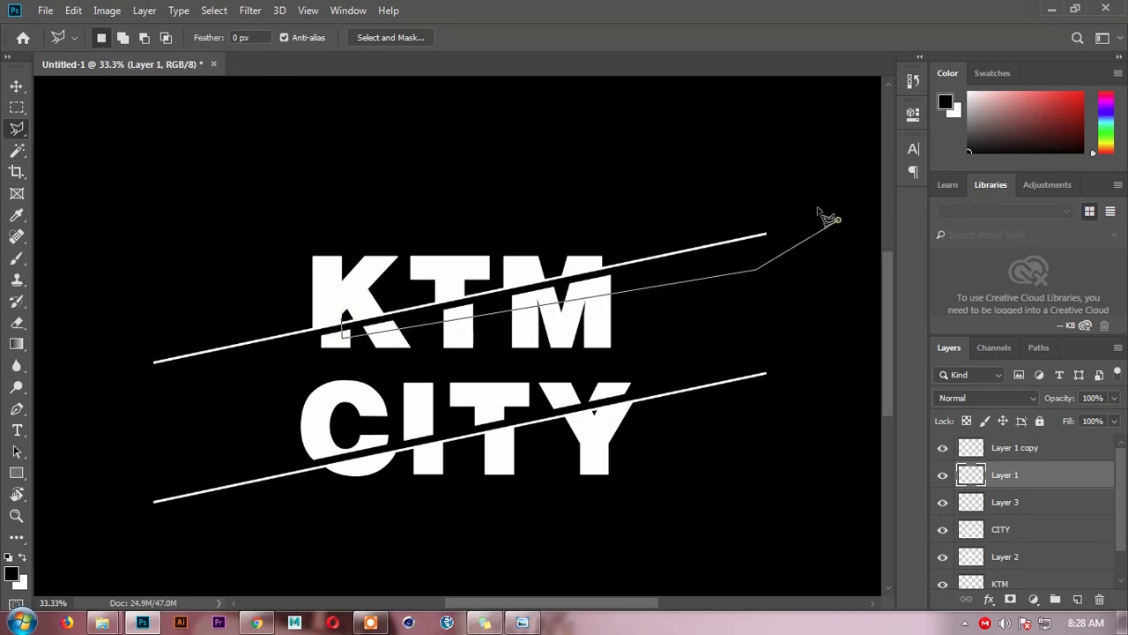
left_click(344, 319)
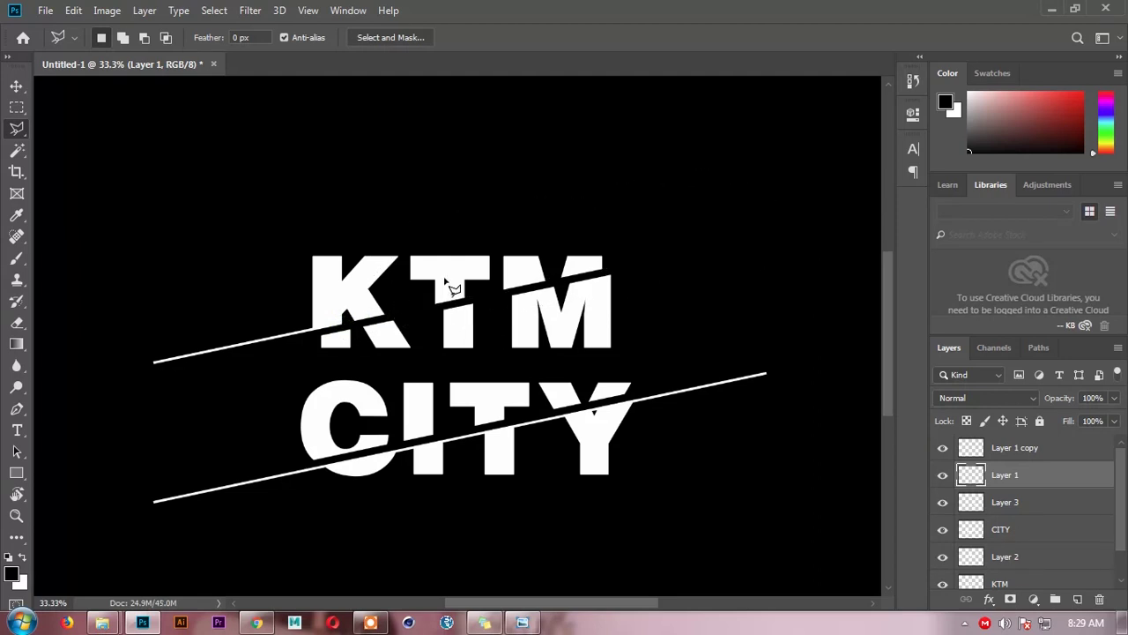
key("v")
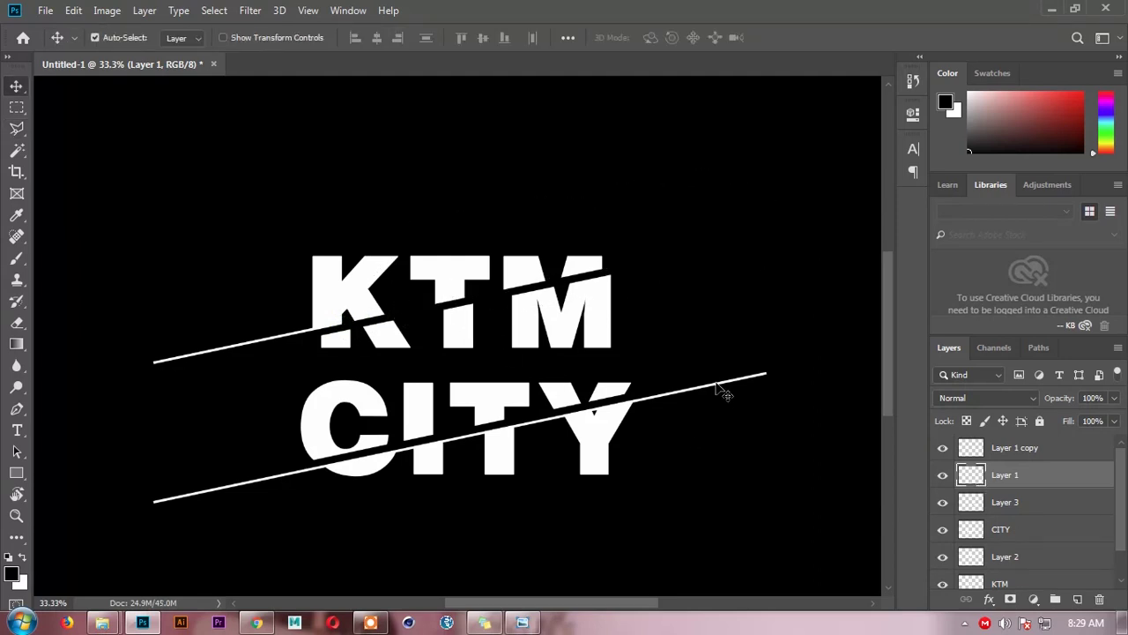
left_click(717, 385)
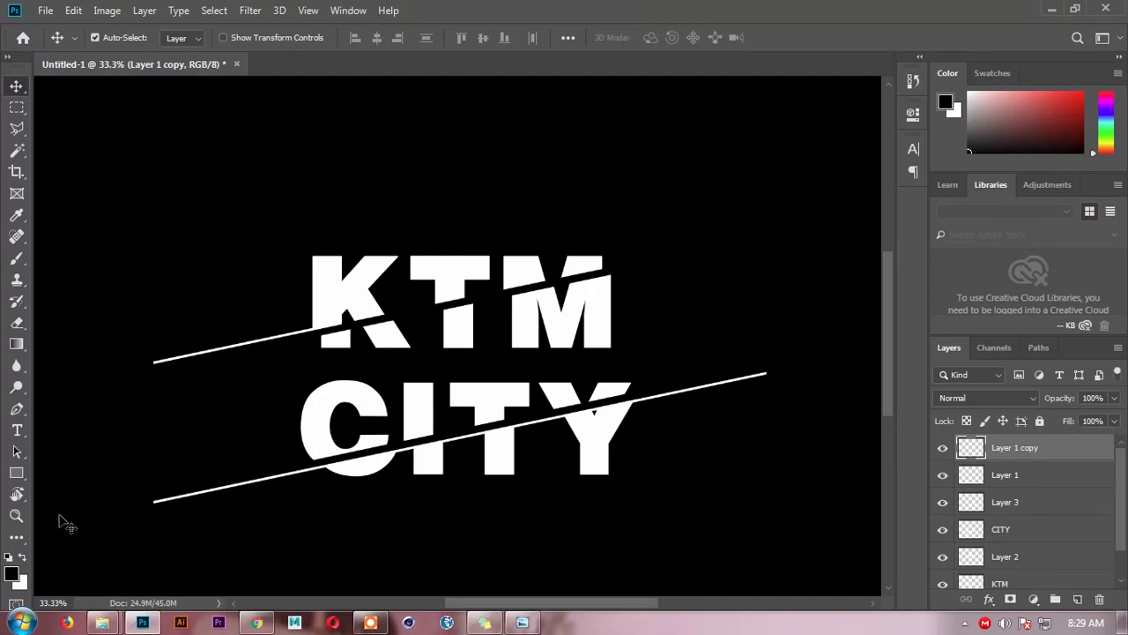
On Layer 1 copy, select the lower line's left stretch up to CITY's Y, then its right tip
key("l")
left_click(132, 494)
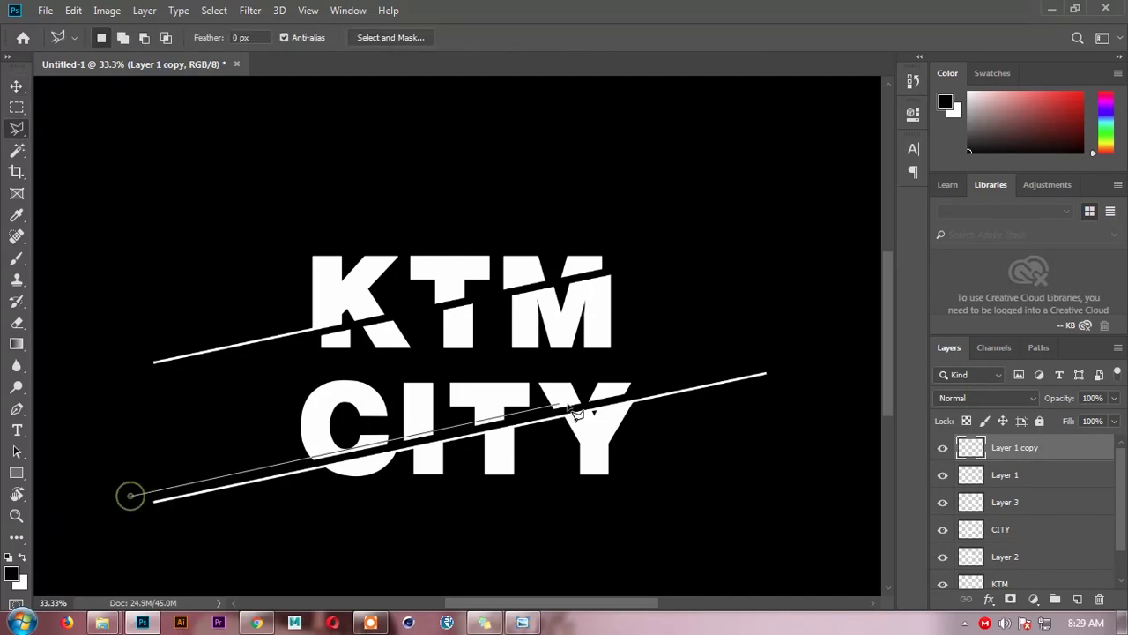
left_click(621, 394)
left_click(635, 396)
left_click(309, 541)
left_click(160, 544)
left_click(133, 500)
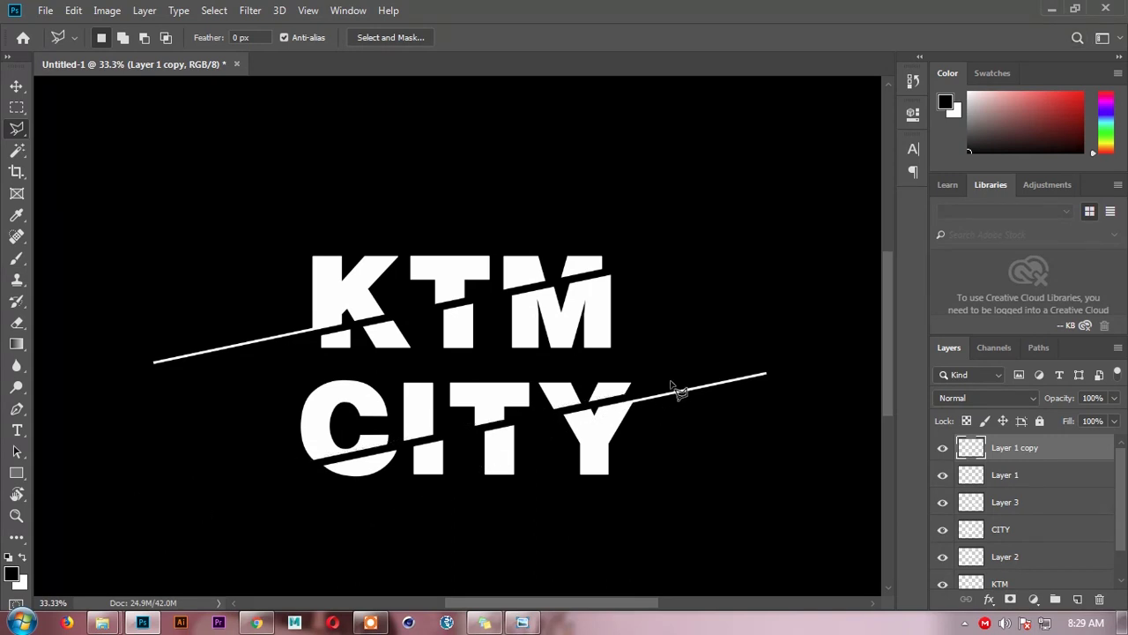
left_click(16, 107)
left_click_drag(791, 296, 693, 457)
Delete the lower line's right tip and the upper line's left tip
key("Delete")
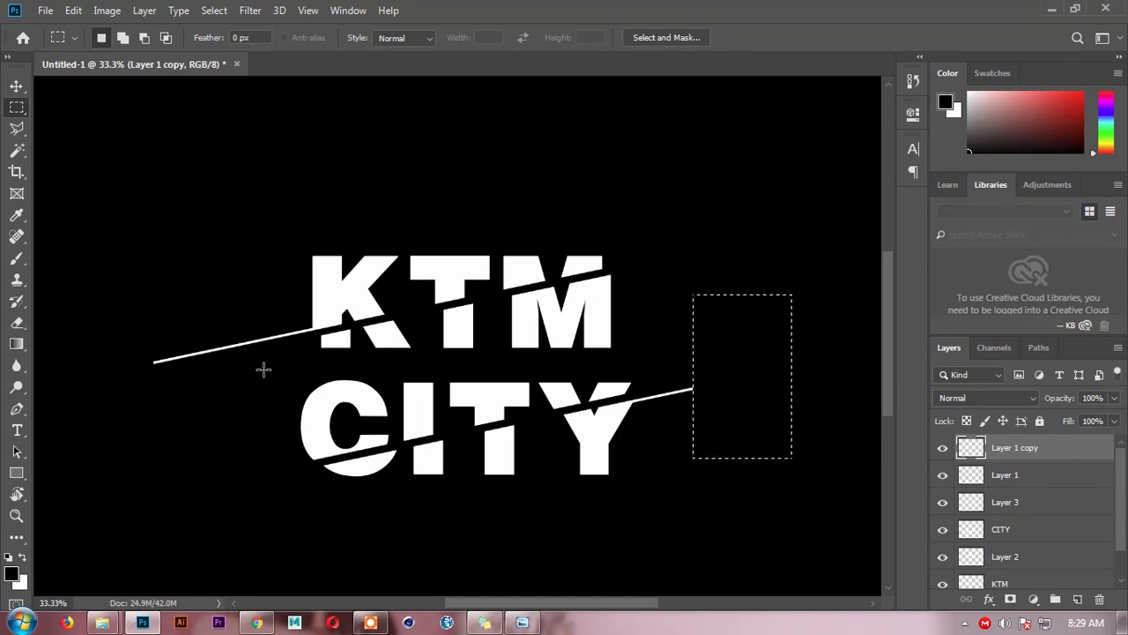
left_click(262, 349, "ctrl")
left_click_drag(126, 325, 264, 439)
key("Delete")
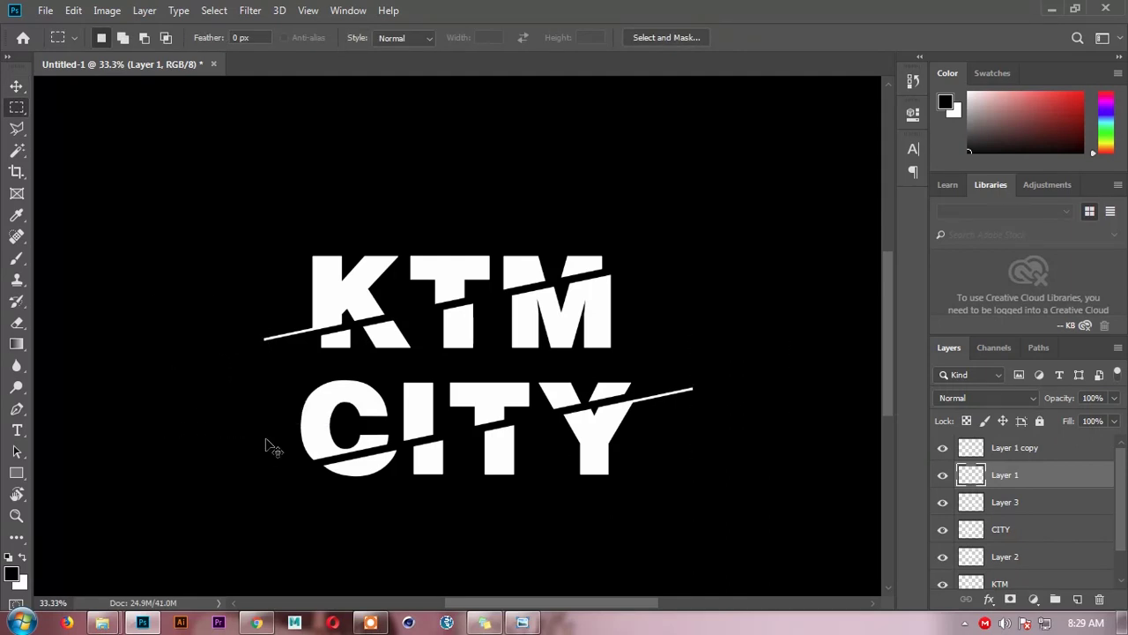
left_click_drag(466, 386, 454, 354)
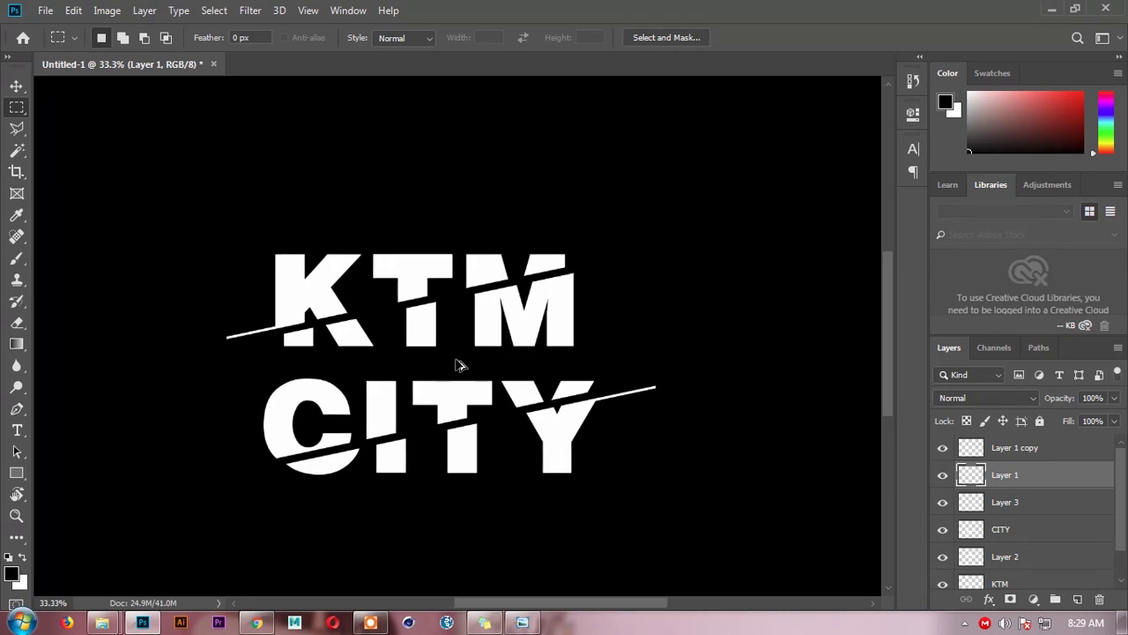
Redo the upper line's left-end trim, deleting a wider stretch left of KTM
key("ctrl+d")
key("ctrl+z")
left_click_drag(71, 302, 219, 460)
key("Delete")
key("v")
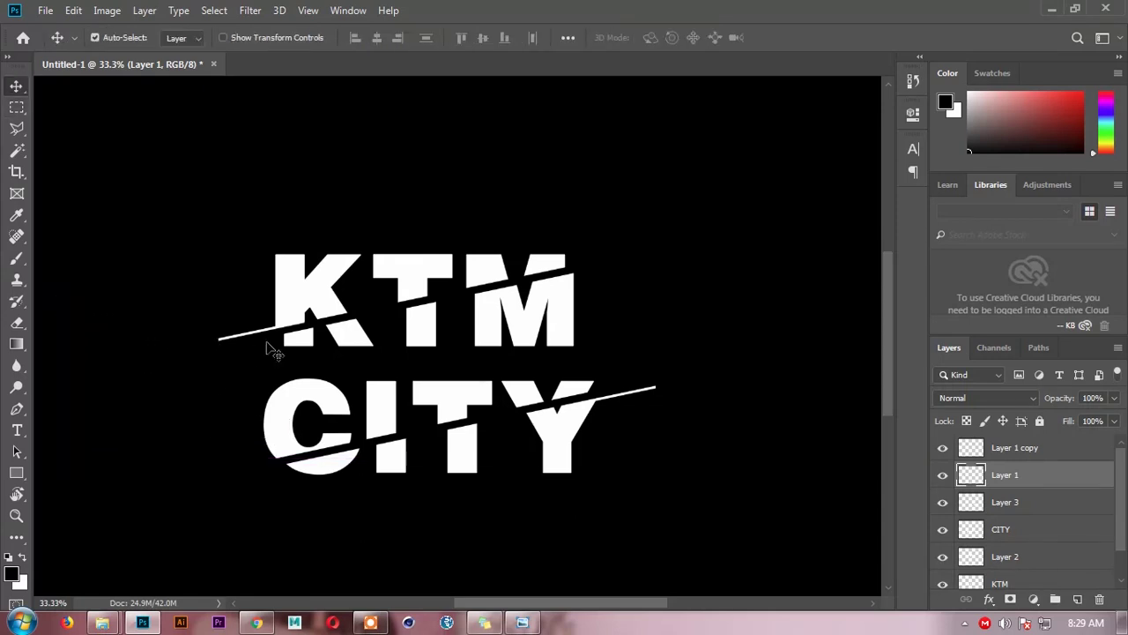
Nudge the KTM slice pieces down and the CITY slice with lower slash up
left_click_drag(494, 343, 512, 329)
mouse_move(196, 249)
left_mouse_down()
mouse_move(297, 357)
mouse_move(286, 326)
left_mouse_up()
key("Down")
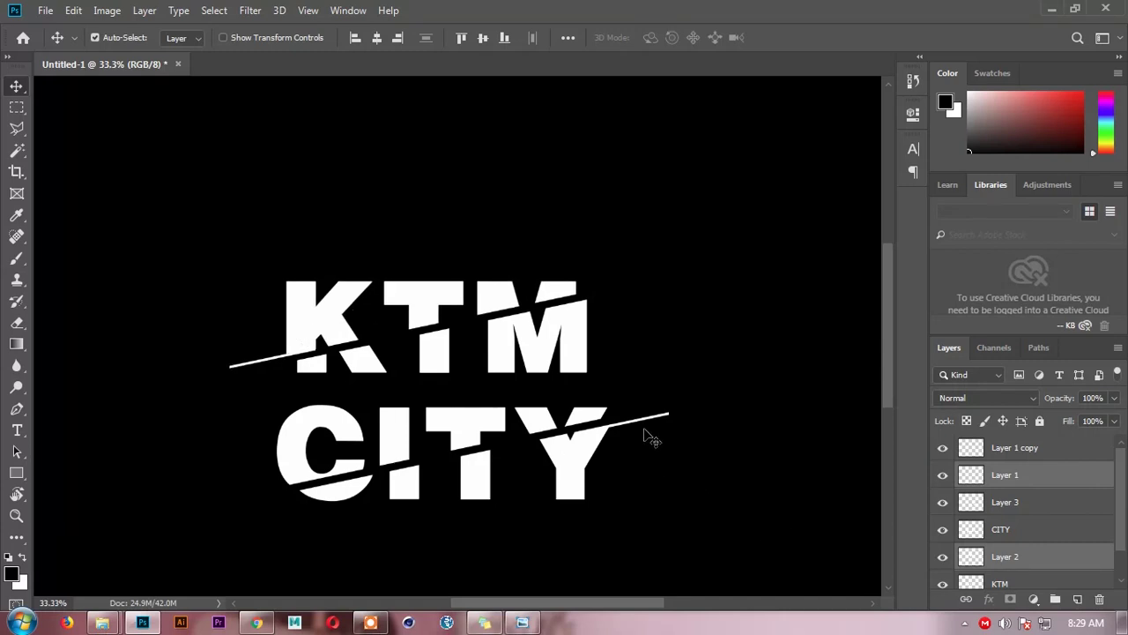
left_click_drag(618, 436, 613, 425)
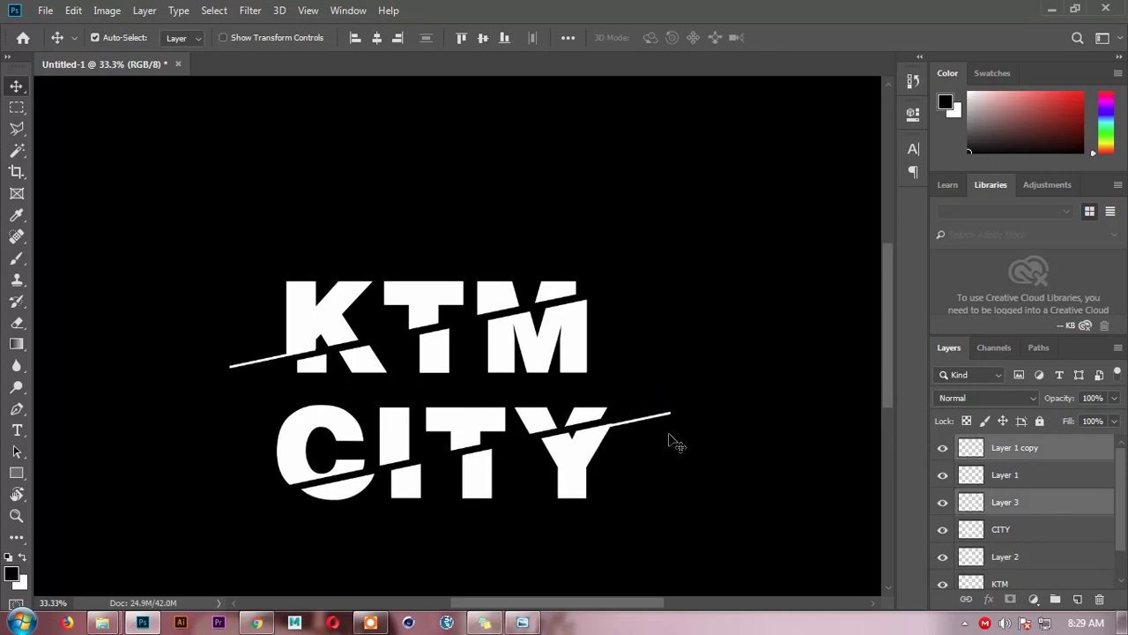
key("ctrl+minus")
key("ctrl+plus")
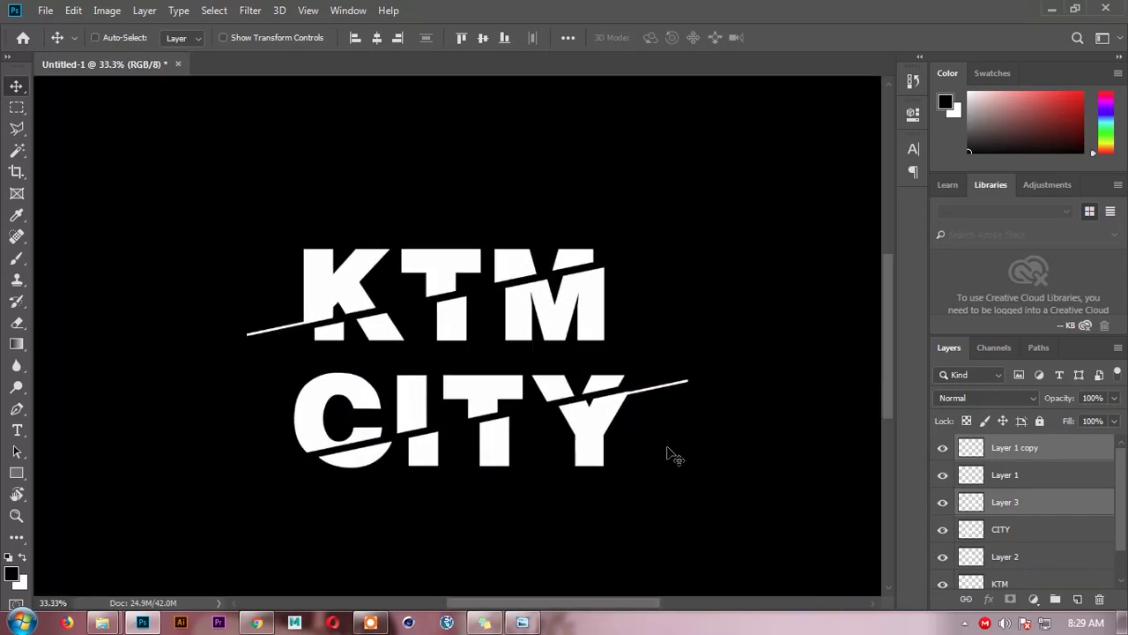
left_click_drag(683, 450, 685, 436)
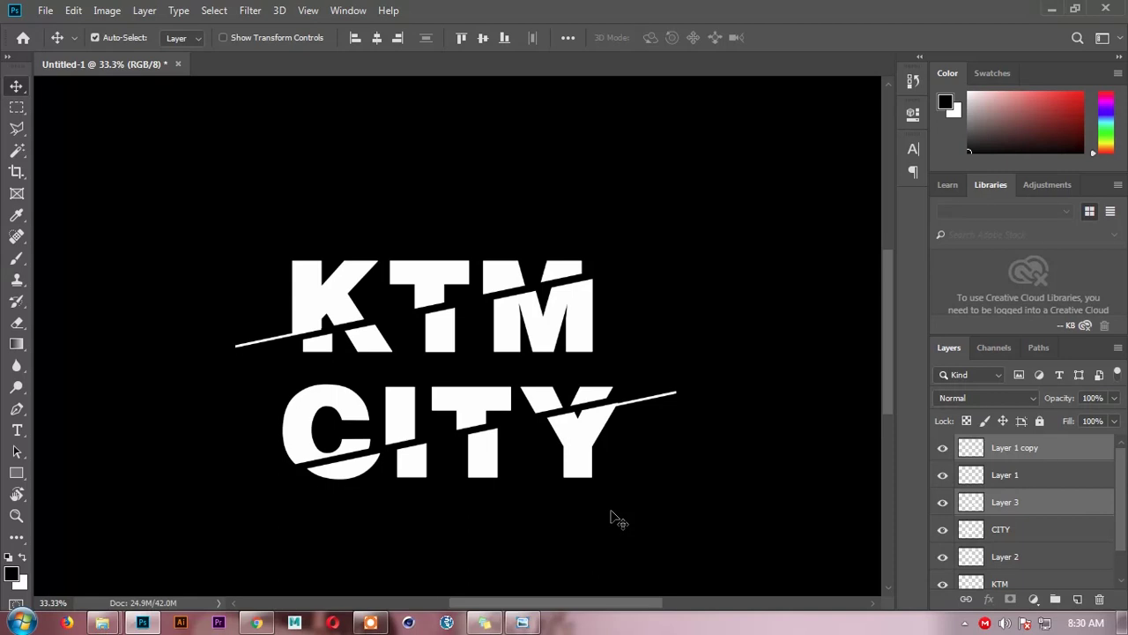
key("Up")
key("Up")
key("Up")
key("Up")
key("Up")
key("Up")
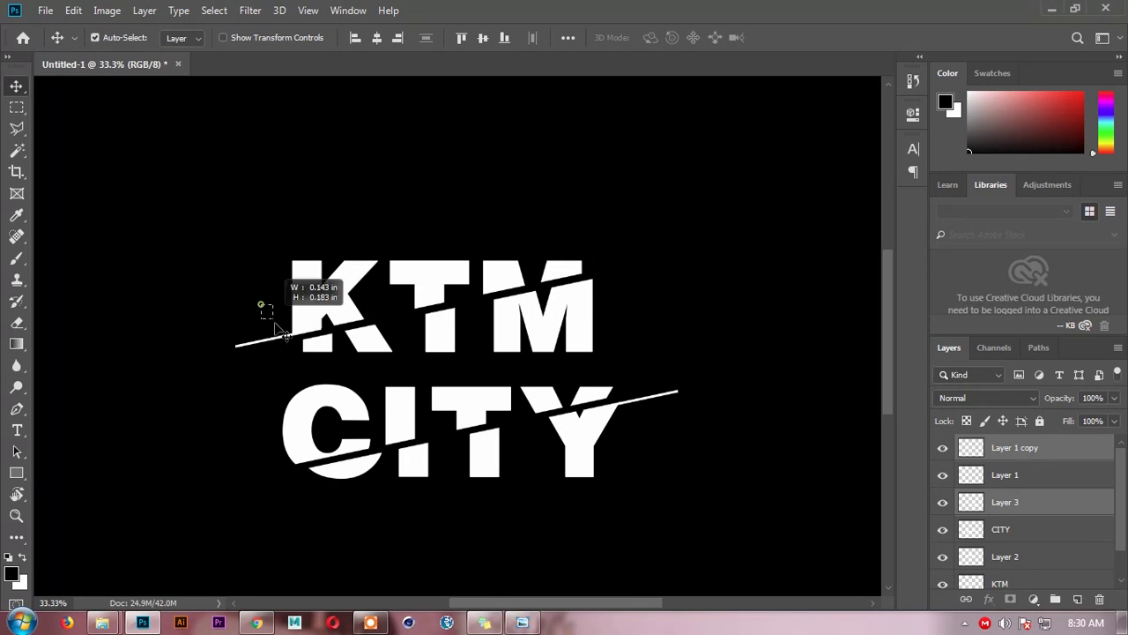
Shift the upper K piece and left slash slightly down, then deselect all layers
left_click_drag(264, 337, 302, 350)
key("Down")
key("Down")
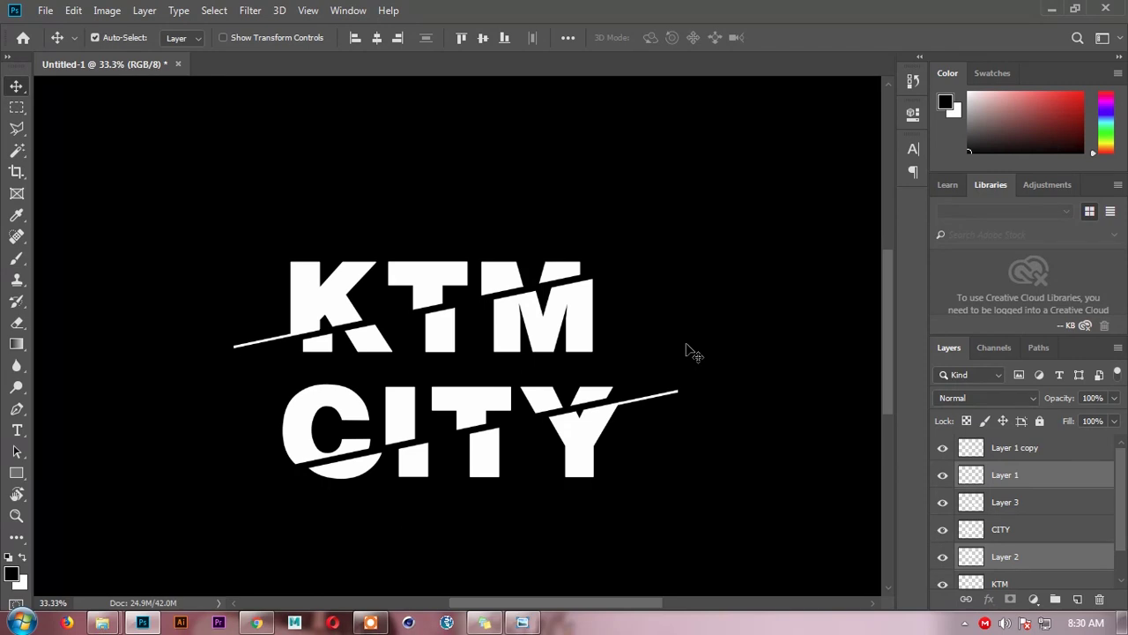
left_click(716, 344)
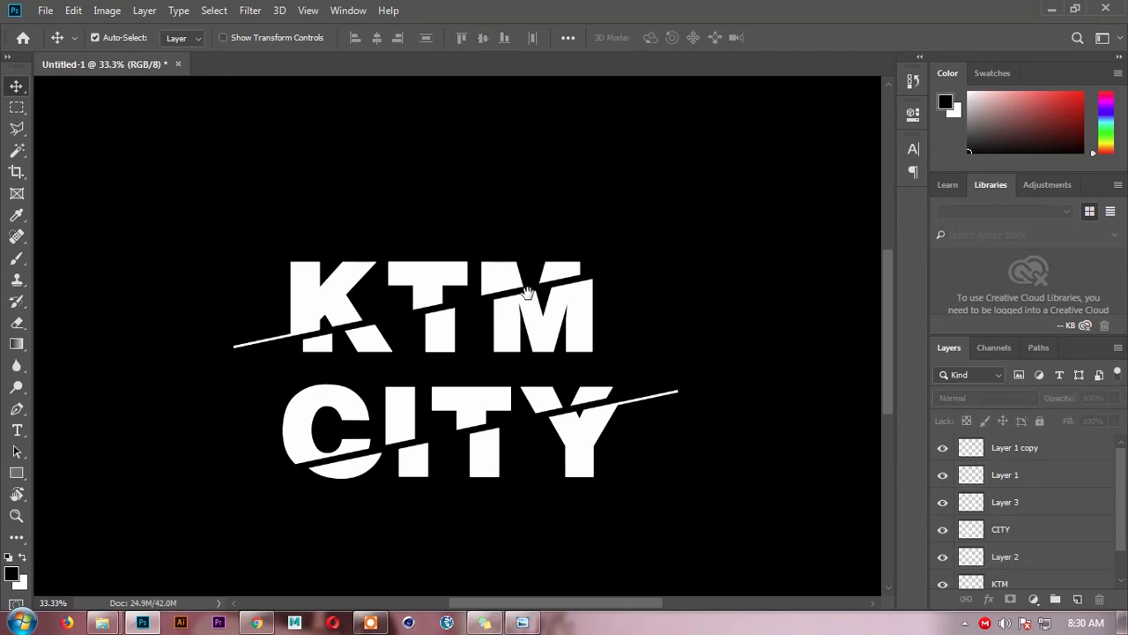
left_click_drag(522, 297, 508, 303)
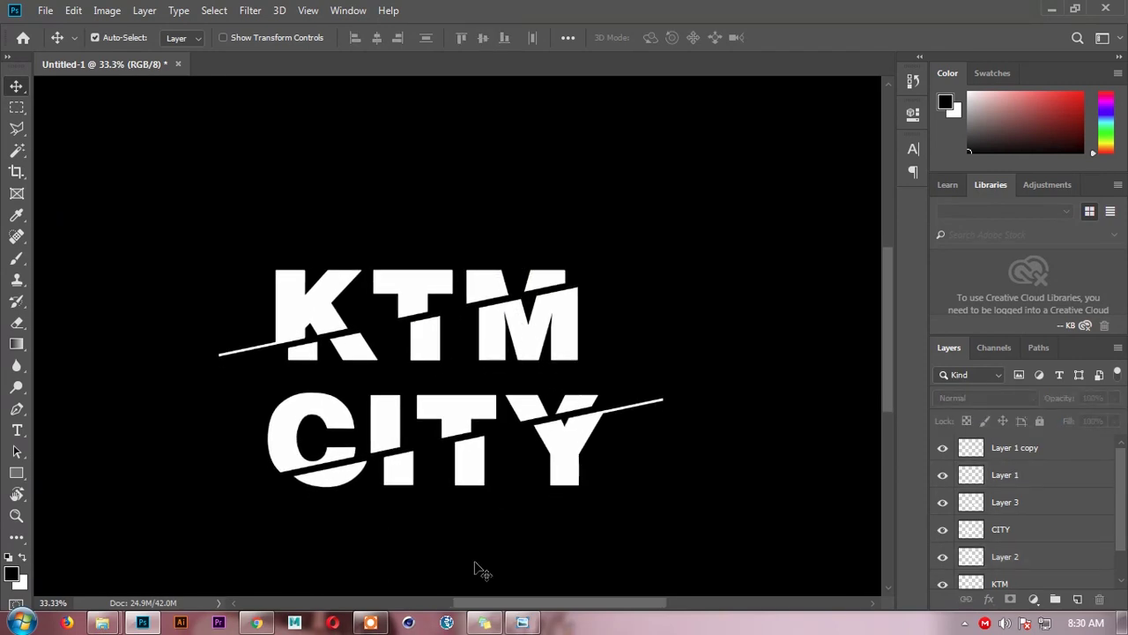
left_click(255, 622)
Search Google Images for 'star' and scroll through the results
type("star")
key("Return")
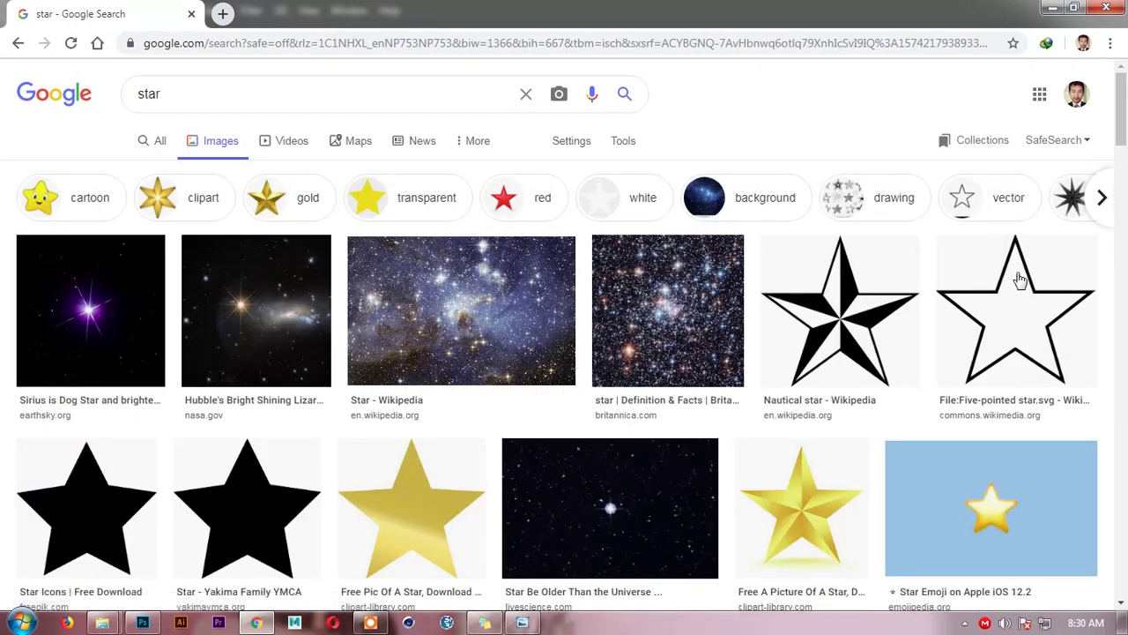
scroll(923, 287, "down", 2)
scroll(925, 294, "down", 1)
scroll(924, 294, "down", 2)
left_click_drag(1122, 141, 1126, 388)
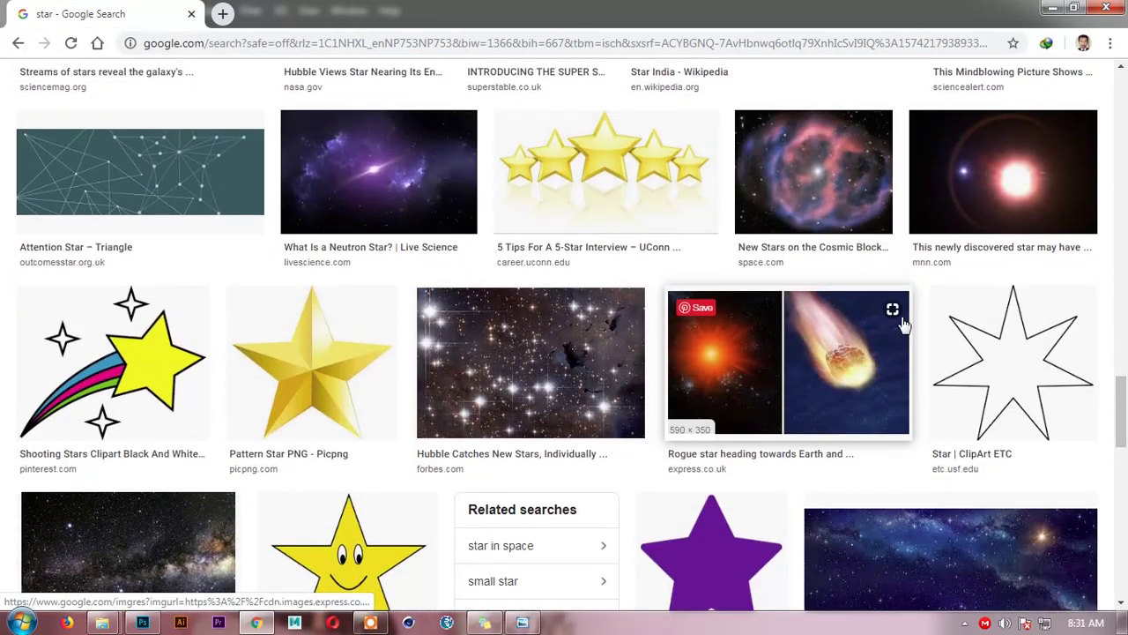
scroll(844, 429, "down", 2)
mouse_move(712, 381)
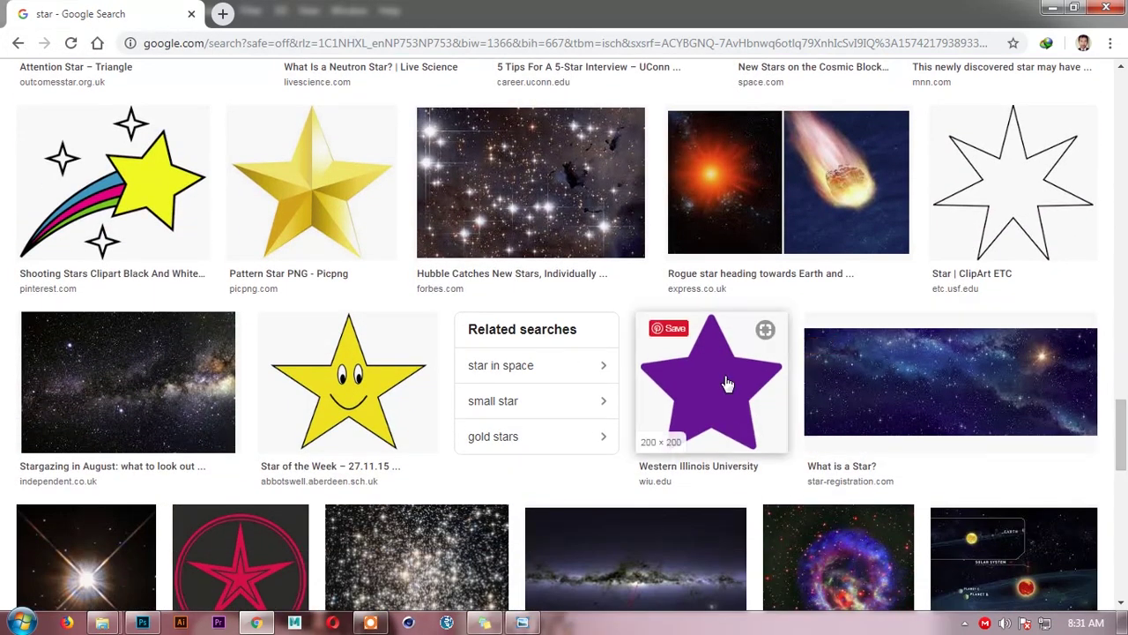
Copy the purple star image from its preview and return to Photoshop
left_click(728, 378)
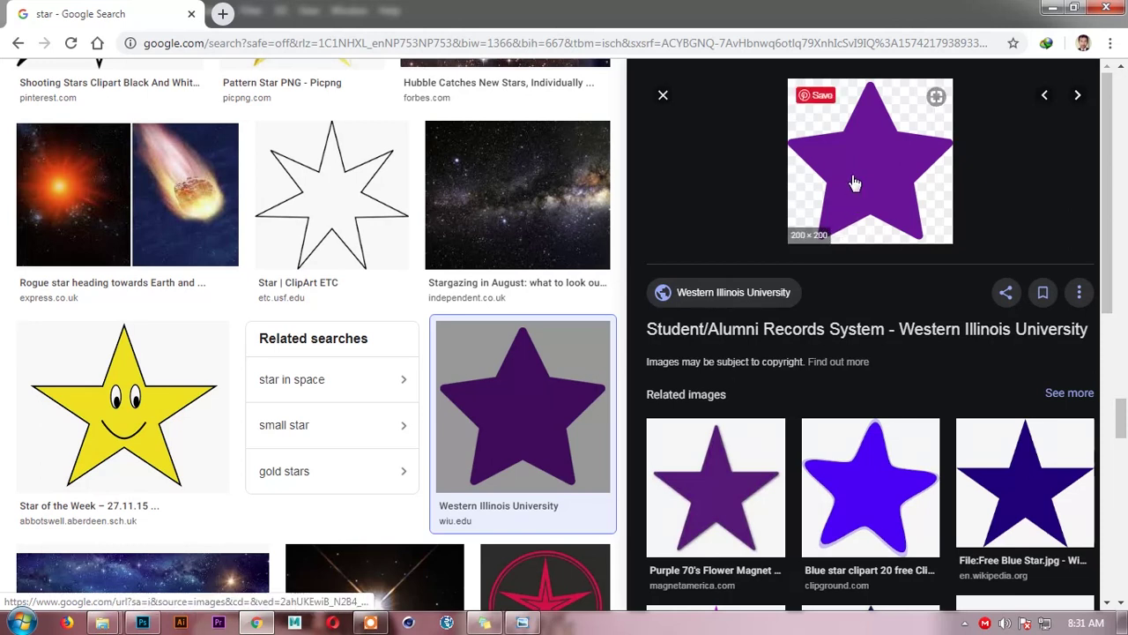
right_click(851, 168)
left_click(915, 362)
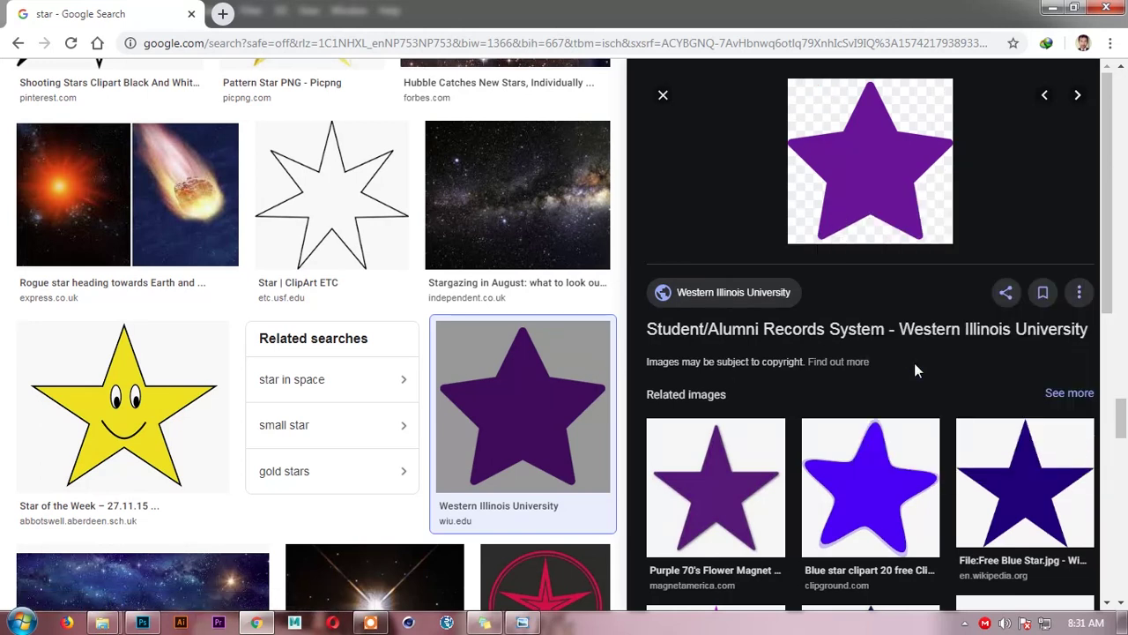
key("alt+Tab")
Paste the star as a new layer and select around it with the Magic Wand
key("ctrl+v")
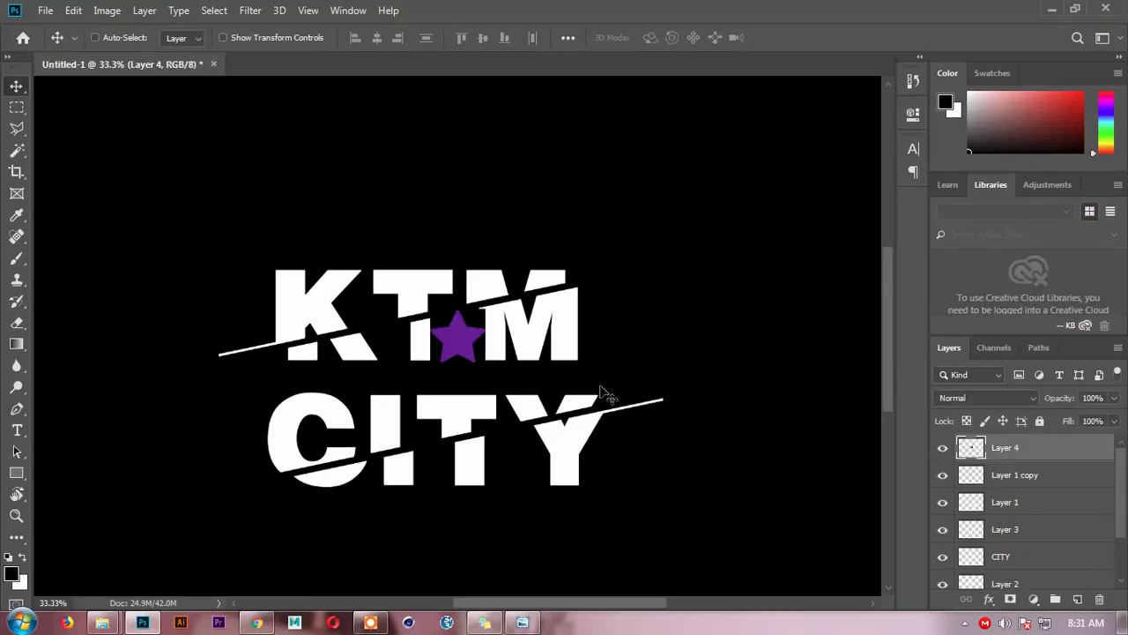
mouse_move(483, 350)
left_mouse_down()
mouse_move(420, 289)
mouse_move(556, 324)
left_mouse_up()
key("w")
left_click(575, 328)
left_click(569, 351, "shift")
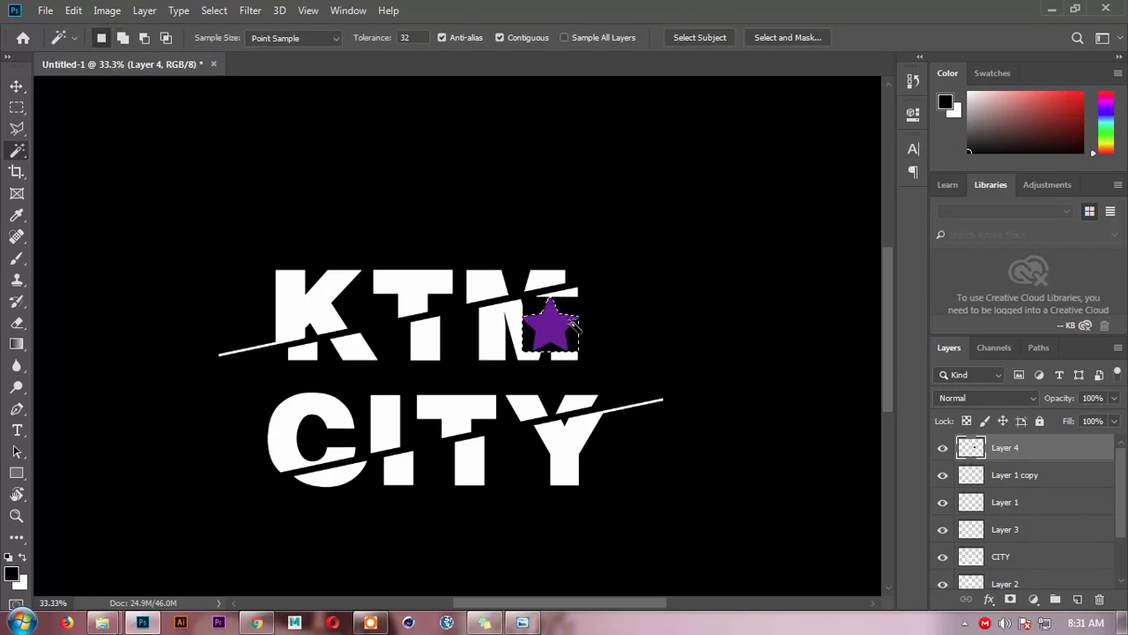
right_click(16, 150)
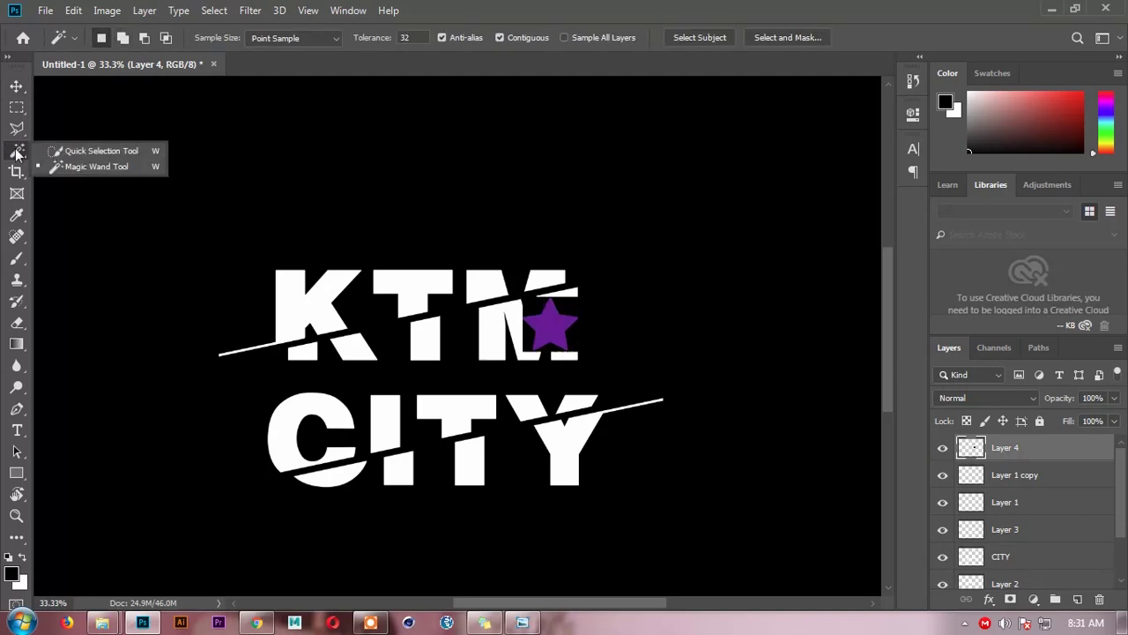
left_click(79, 165)
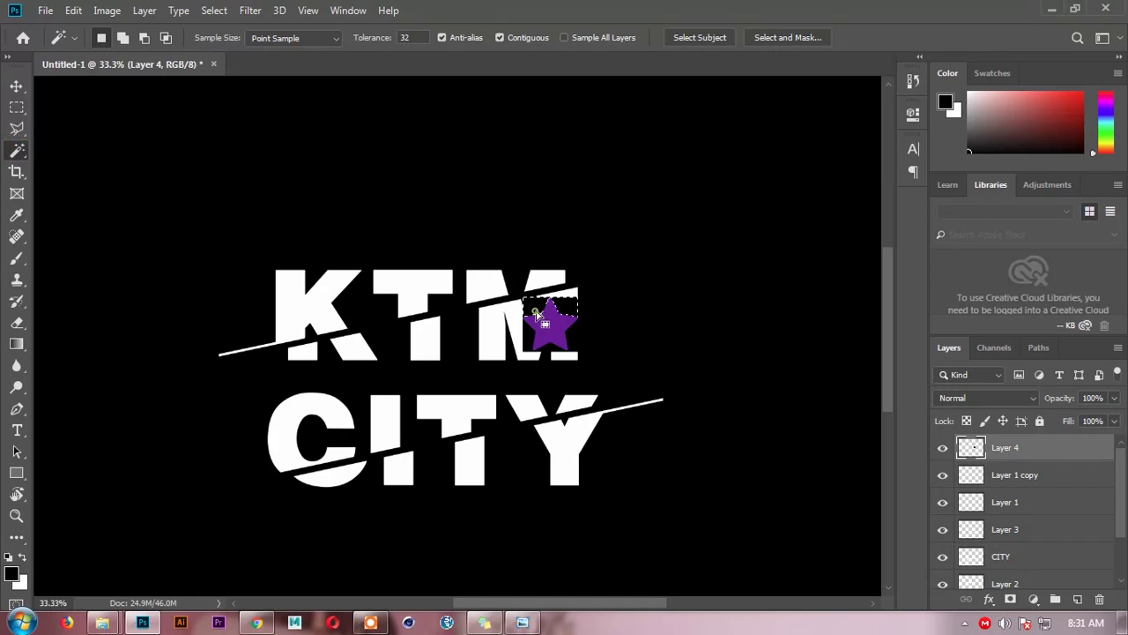
left_click(566, 351)
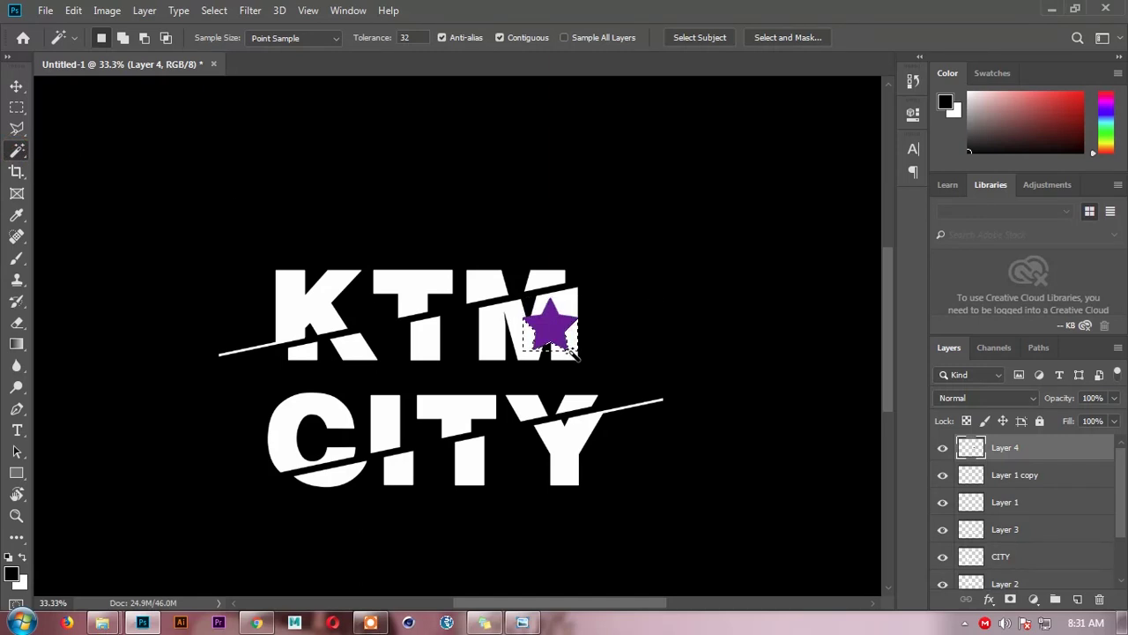
key("ctrl+d")
key("v")
left_click_drag(552, 326, 555, 336)
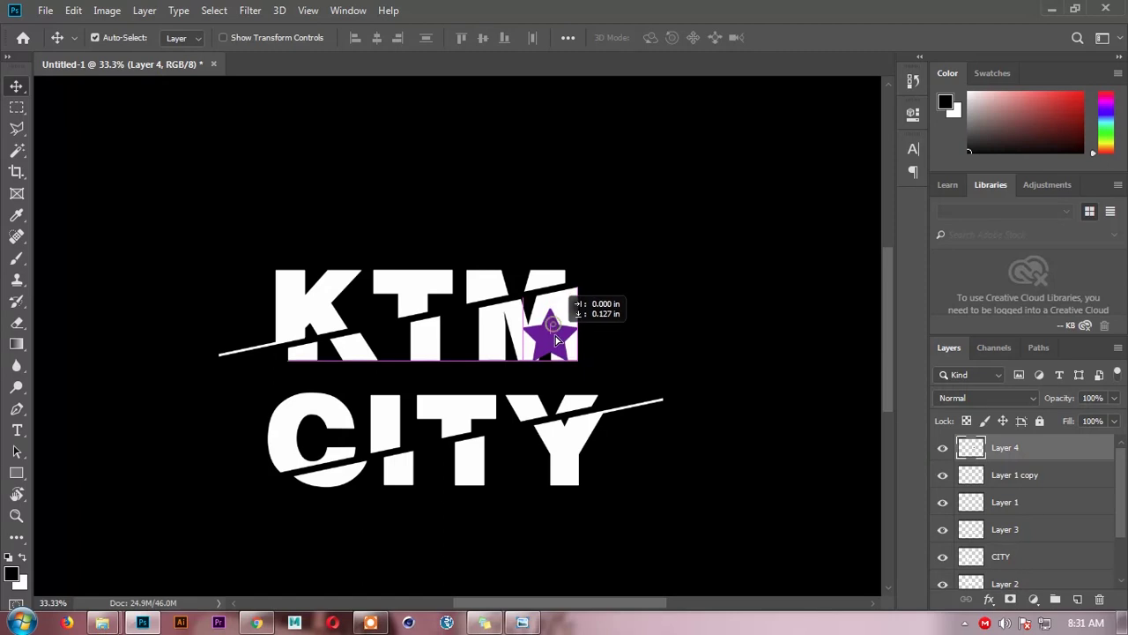
Turn the star white with Hue/Saturation Lightness +100 and move it above KTM
key("ctrl+u")
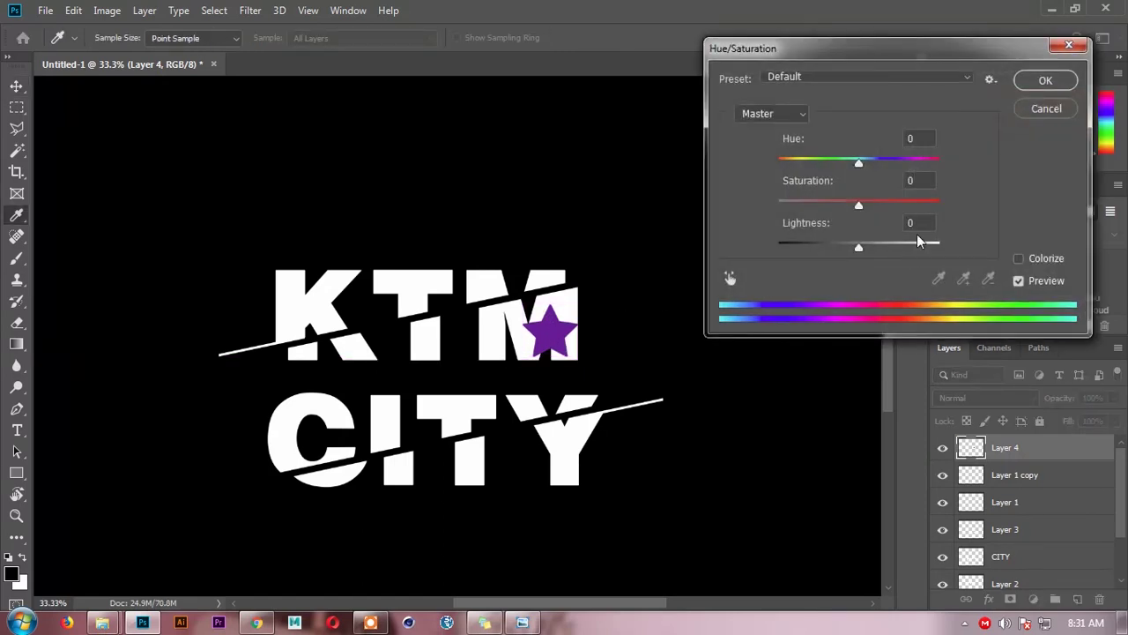
left_click_drag(859, 248, 970, 248)
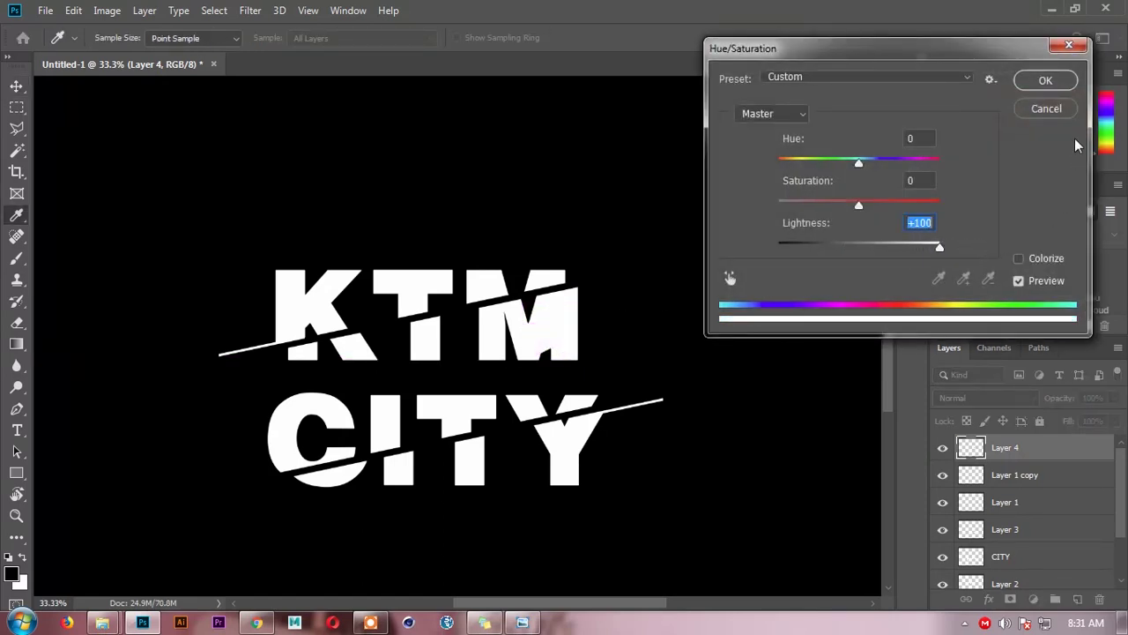
left_click(1045, 80)
mouse_move(546, 335)
left_mouse_down()
mouse_move(283, 245)
mouse_move(274, 232)
mouse_move(540, 227)
left_mouse_up()
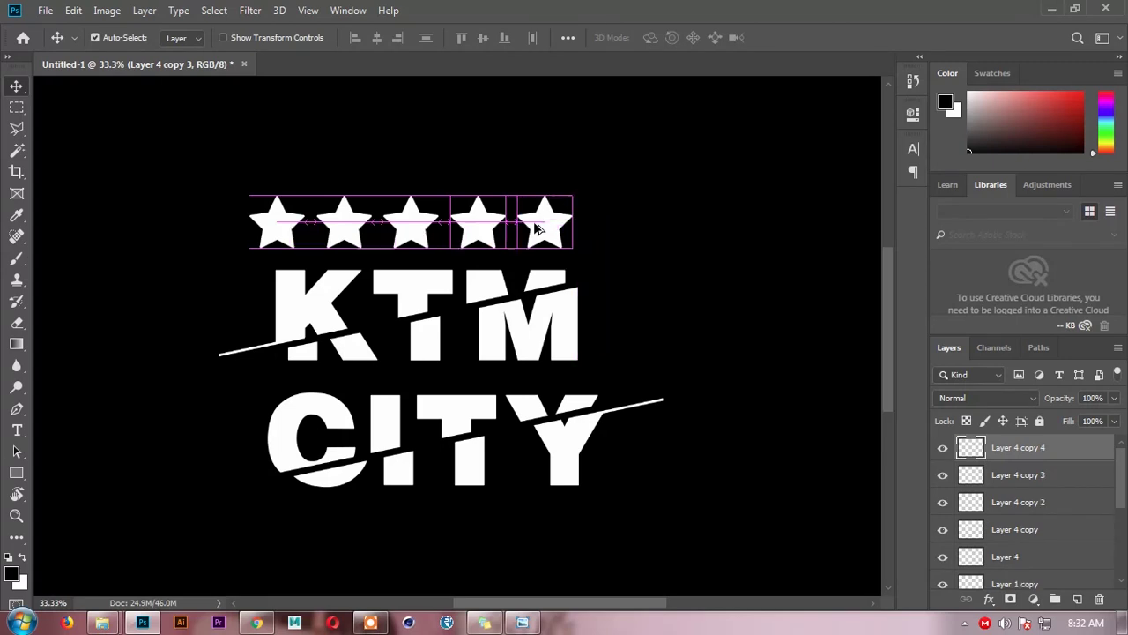
Scale the five selected stars down to about 85%
left_click(481, 230, "shift")
left_click(411, 229, "shift")
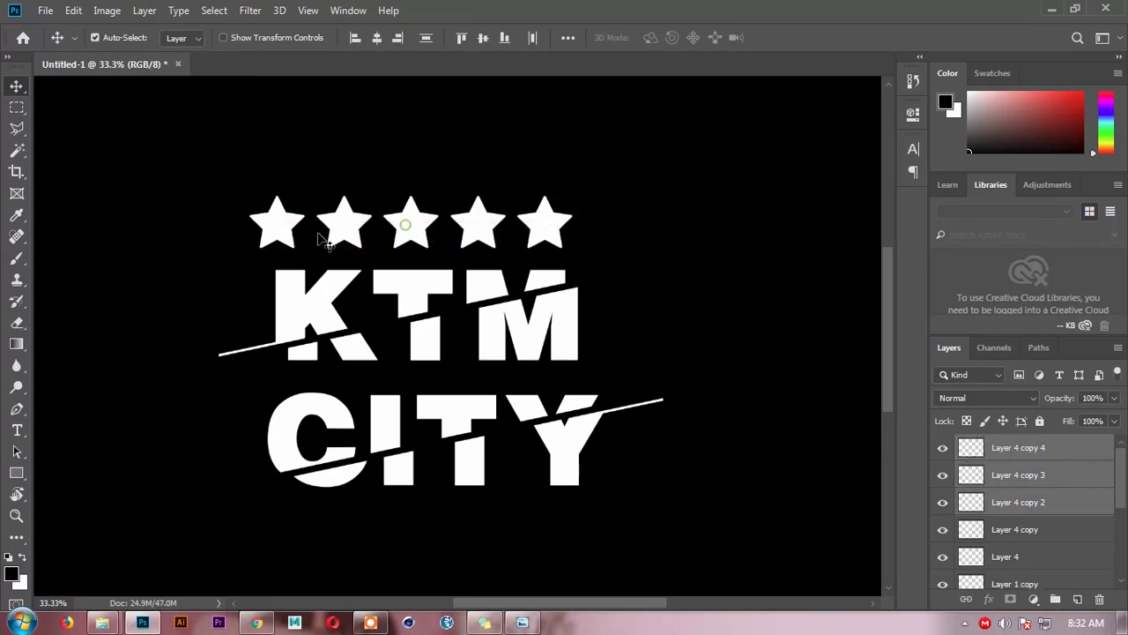
left_click_drag(227, 157, 668, 222)
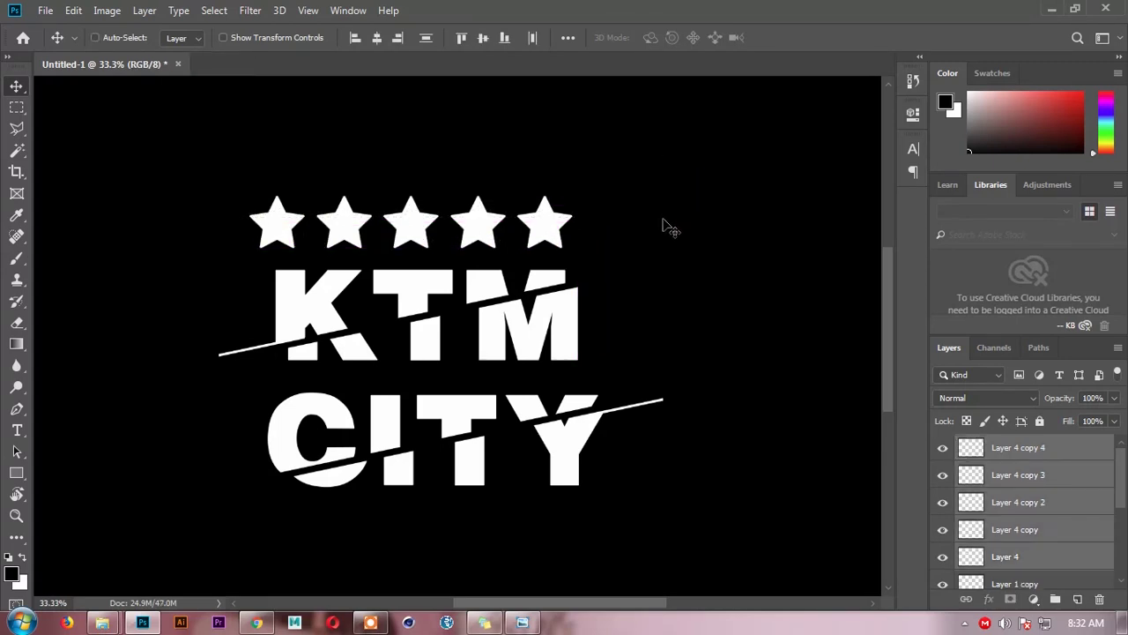
key("ctrl+t")
left_click_drag(572, 247, 509, 238, "alt")
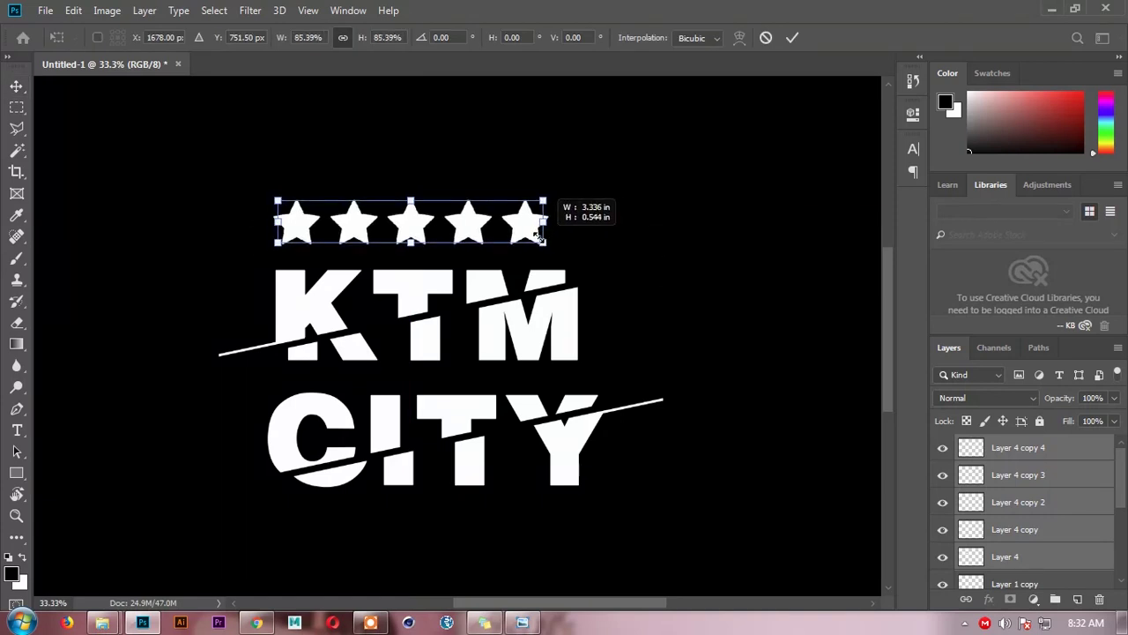
key("Return")
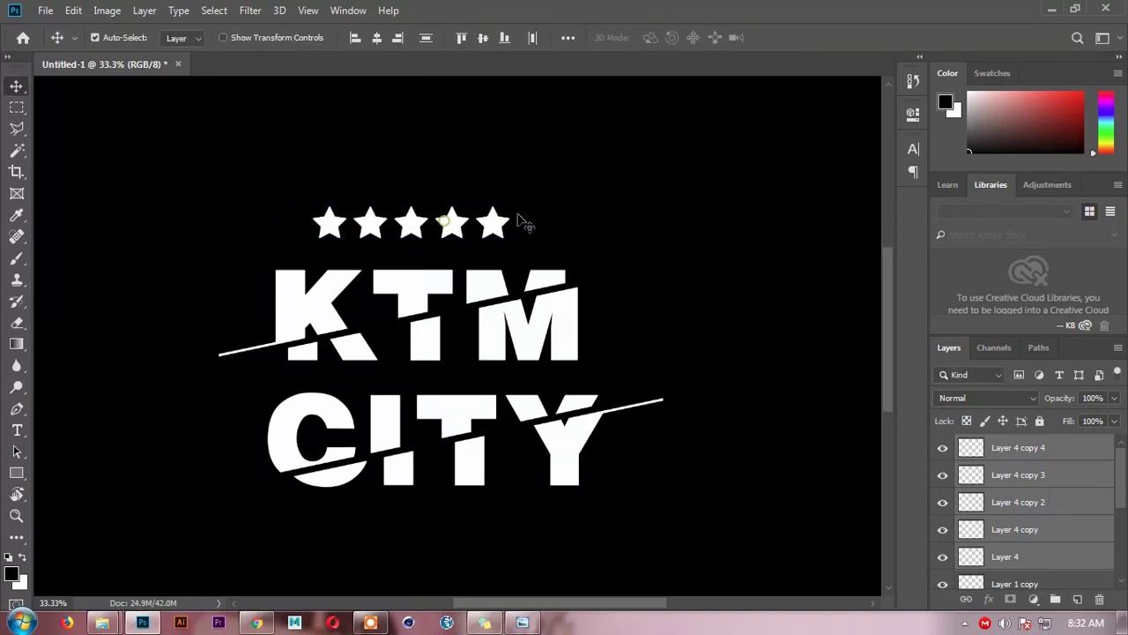
Spread the stars wider above KTM, comparing against the reference t-shirt design
left_click(492, 225)
left_click_drag(496, 227, 553, 229)
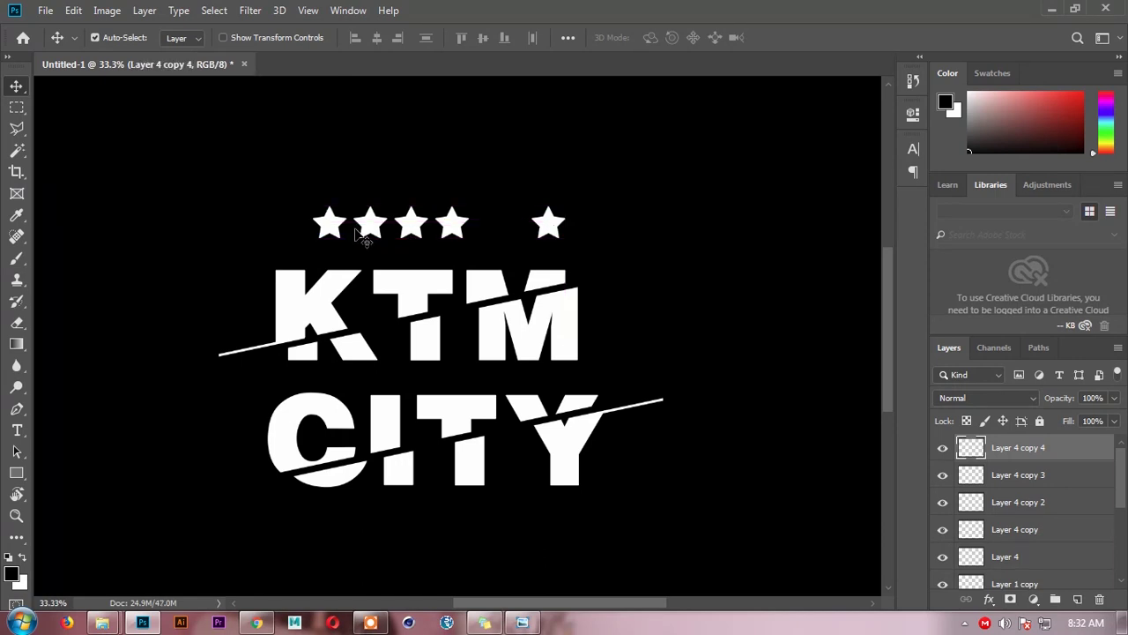
left_click_drag(379, 231, 370, 227)
left_click_drag(451, 227, 480, 227)
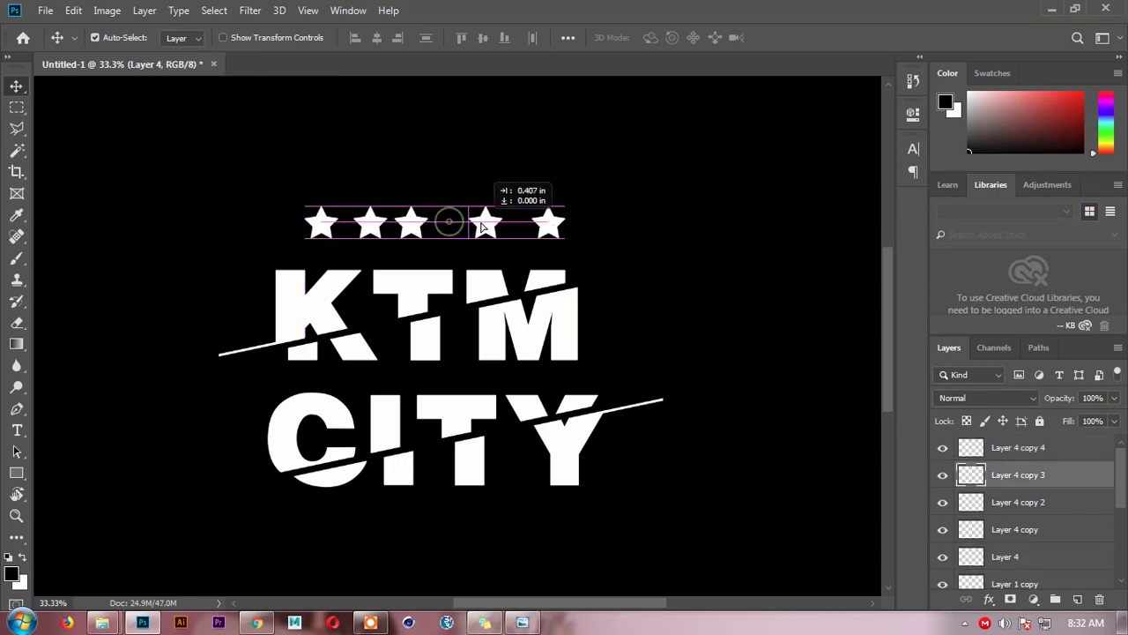
mouse_move(411, 227)
left_mouse_down()
mouse_move(428, 227)
mouse_move(383, 231)
left_mouse_up()
left_click(374, 231)
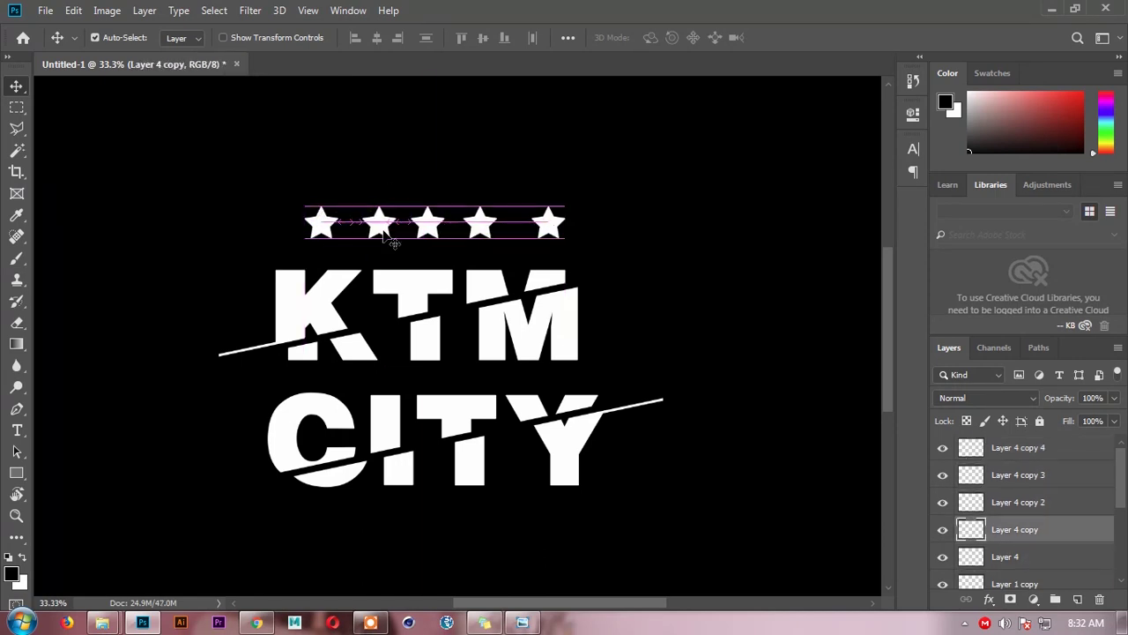
left_click(672, 218)
left_click(535, 624)
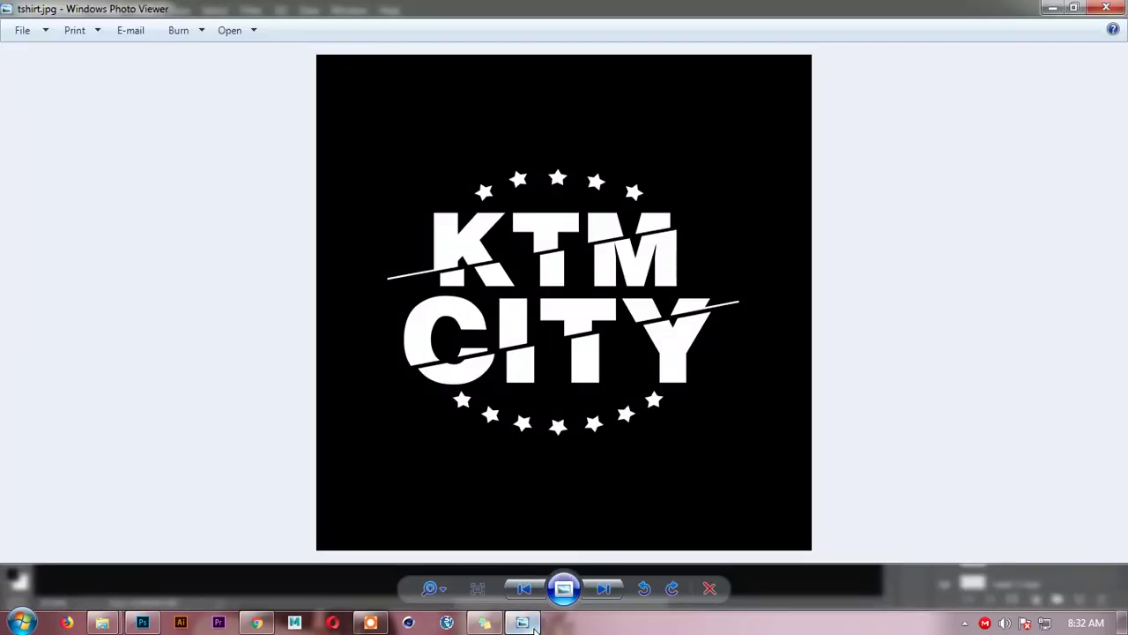
left_click(522, 623)
left_click_drag(339, 243, 362, 242)
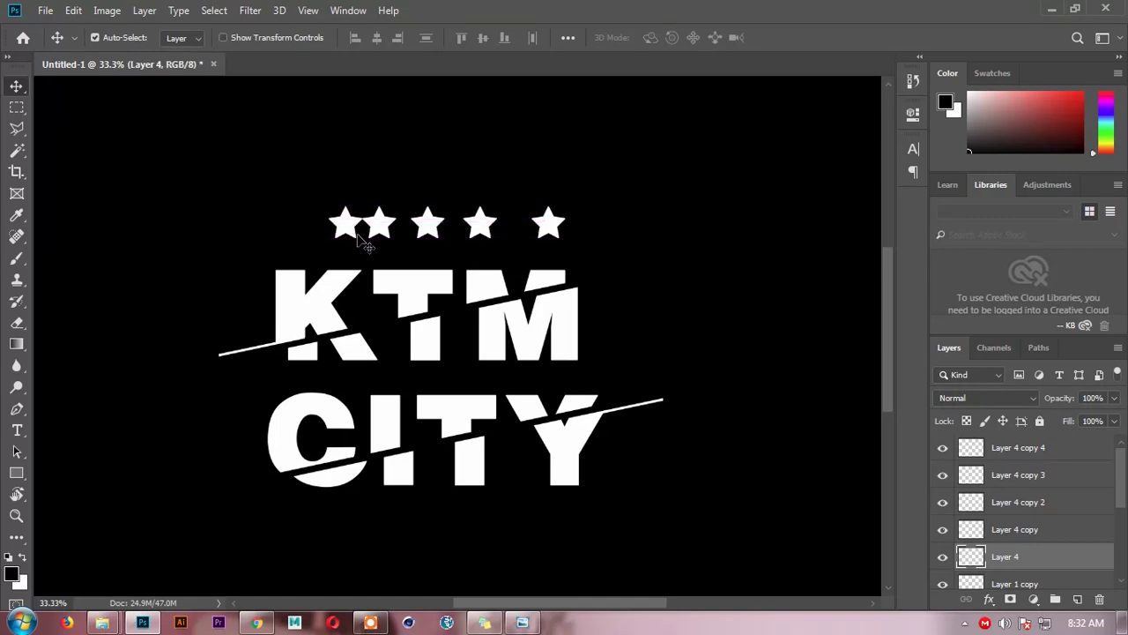
Scale the five-star row down further
mouse_move(320, 184)
left_mouse_down()
mouse_move(593, 251)
mouse_move(530, 231)
left_mouse_up()
key("ctrl+t")
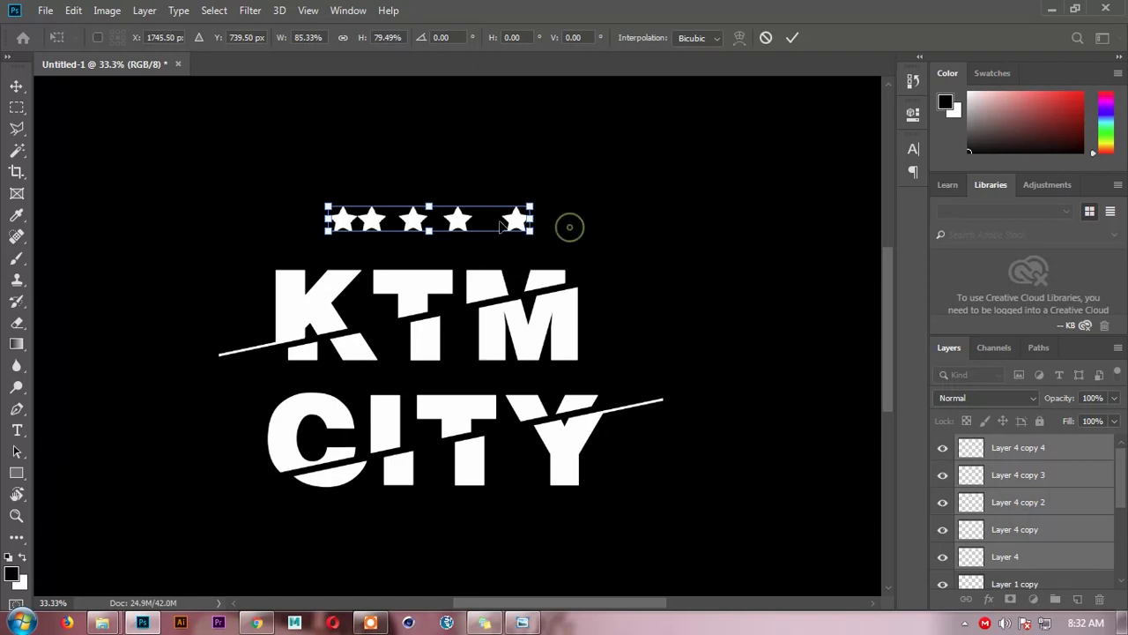
key("Return")
left_click(584, 218)
Respace the five stars evenly using smart guides
mouse_move(457, 220)
left_mouse_down()
mouse_move(475, 221)
mouse_move(344, 226)
left_mouse_up()
left_click(523, 230)
left_click_drag(517, 223, 527, 223)
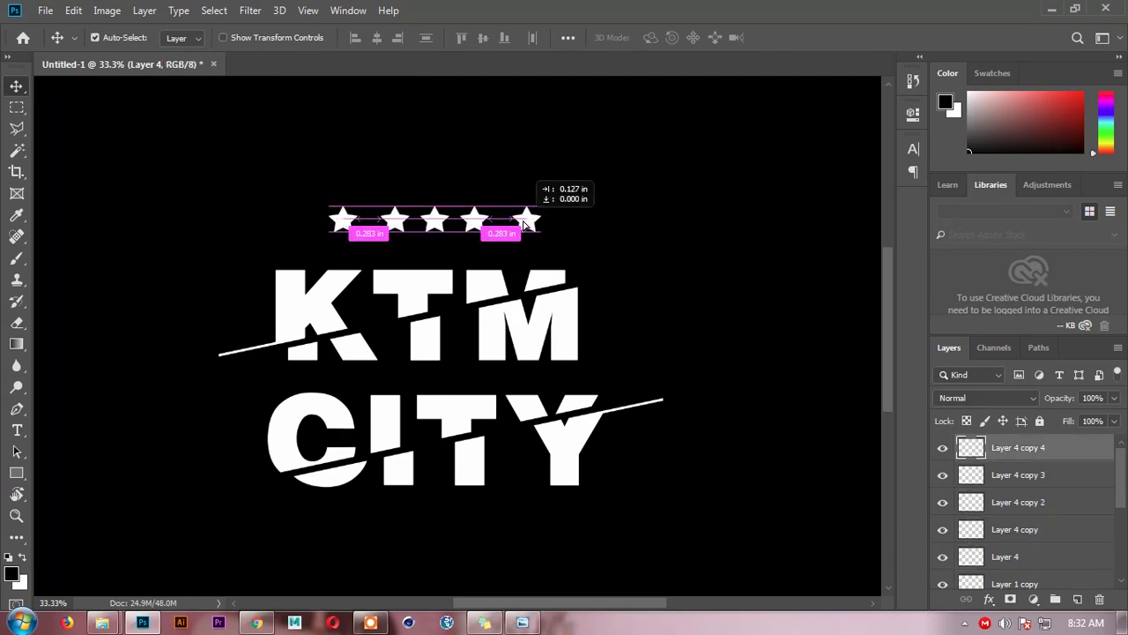
mouse_move(481, 222)
left_mouse_down()
mouse_move(389, 222)
mouse_move(496, 228)
left_mouse_up()
left_click(495, 229)
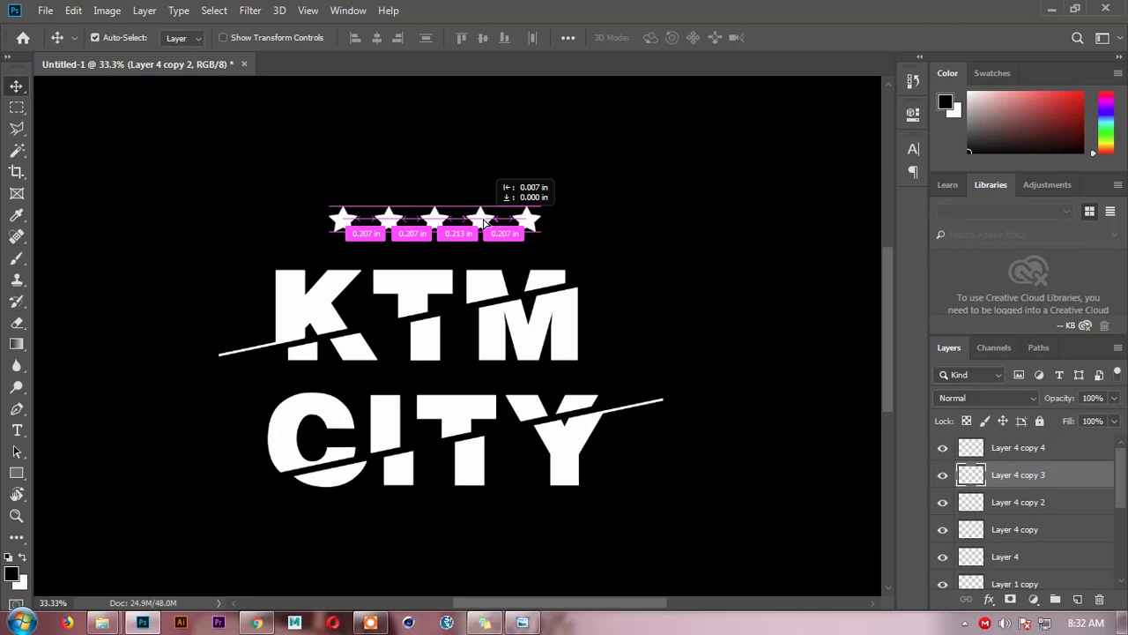
Raise the inner stars into an arch with the middle star highest
mouse_move(389, 220)
left_mouse_down()
mouse_move(389, 203)
mouse_move(434, 190)
left_mouse_up()
left_click_drag(480, 221, 484, 208)
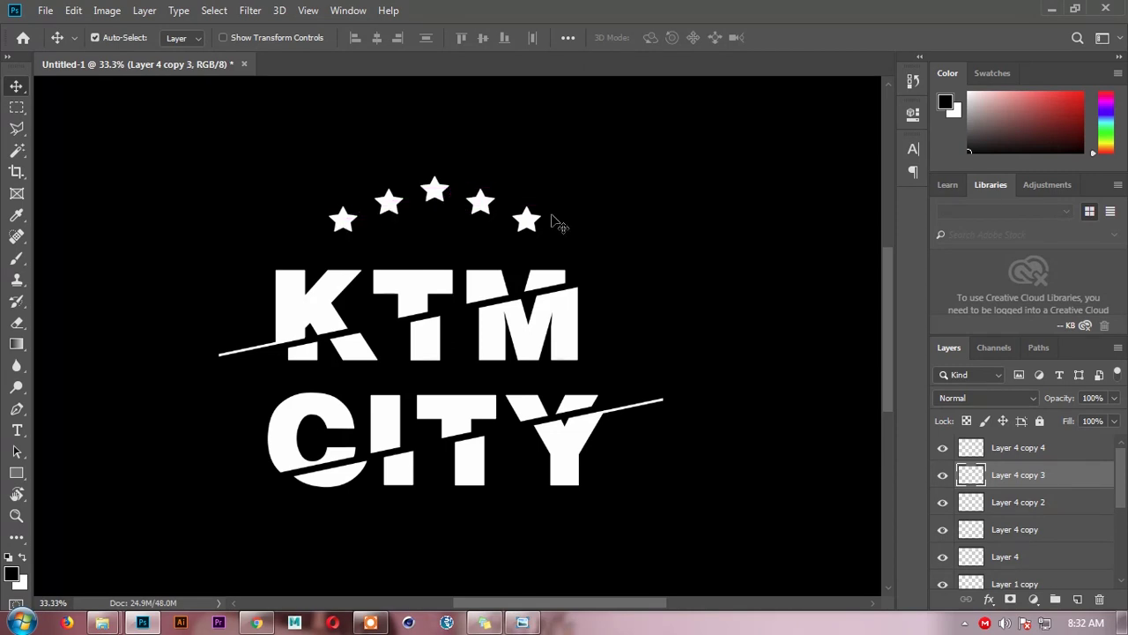
left_click(436, 194)
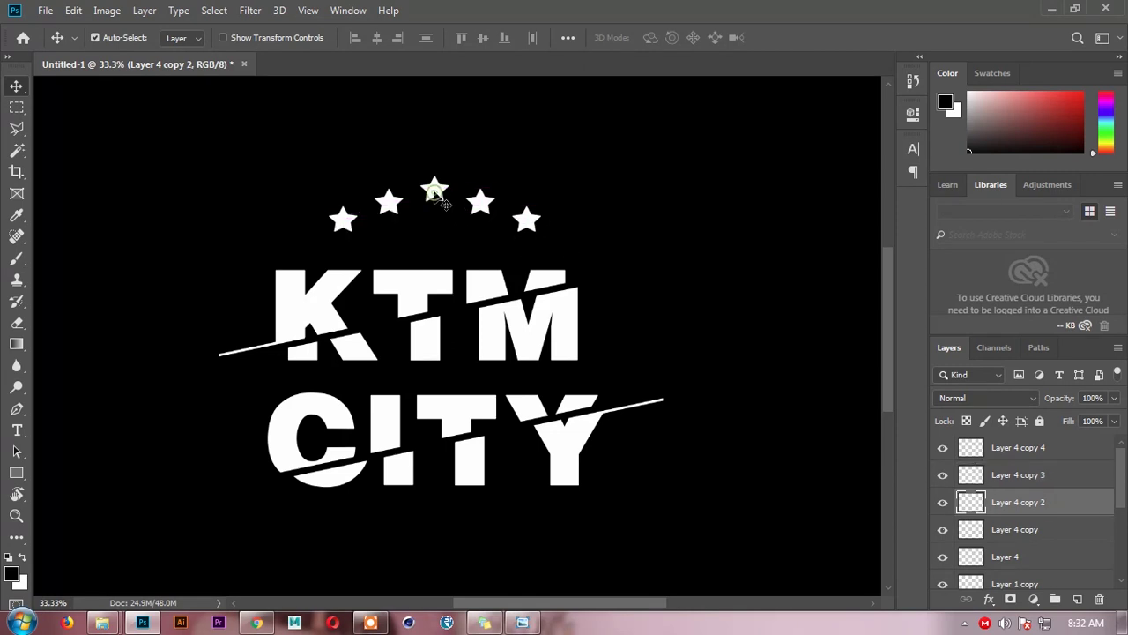
left_click_drag(449, 203, 449, 207)
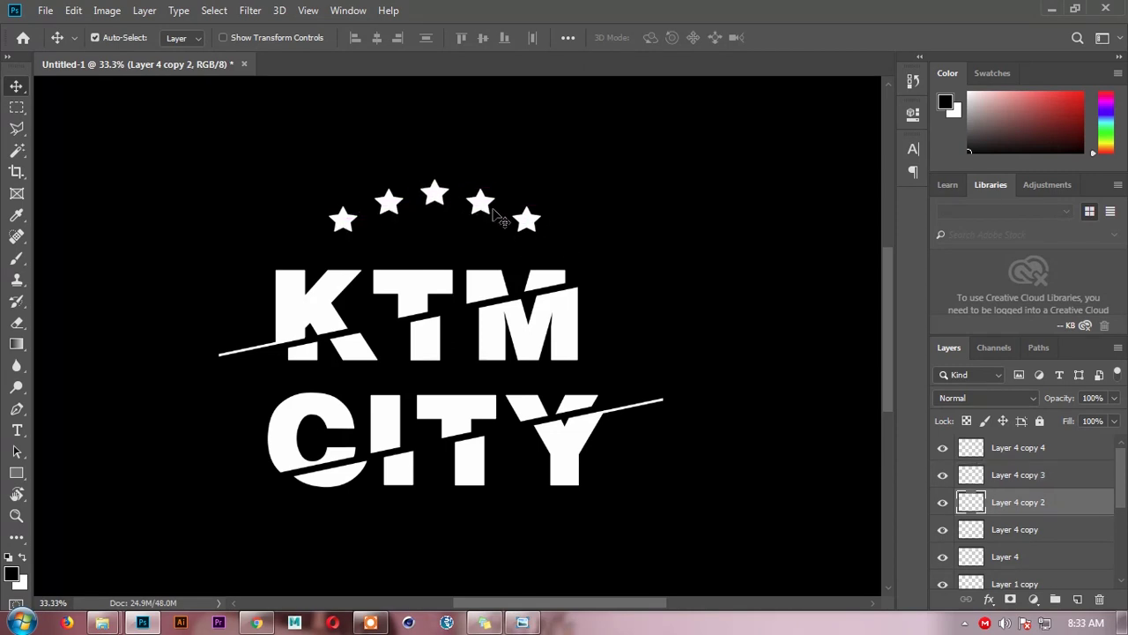
left_click(482, 208)
left_click(391, 205, "shift")
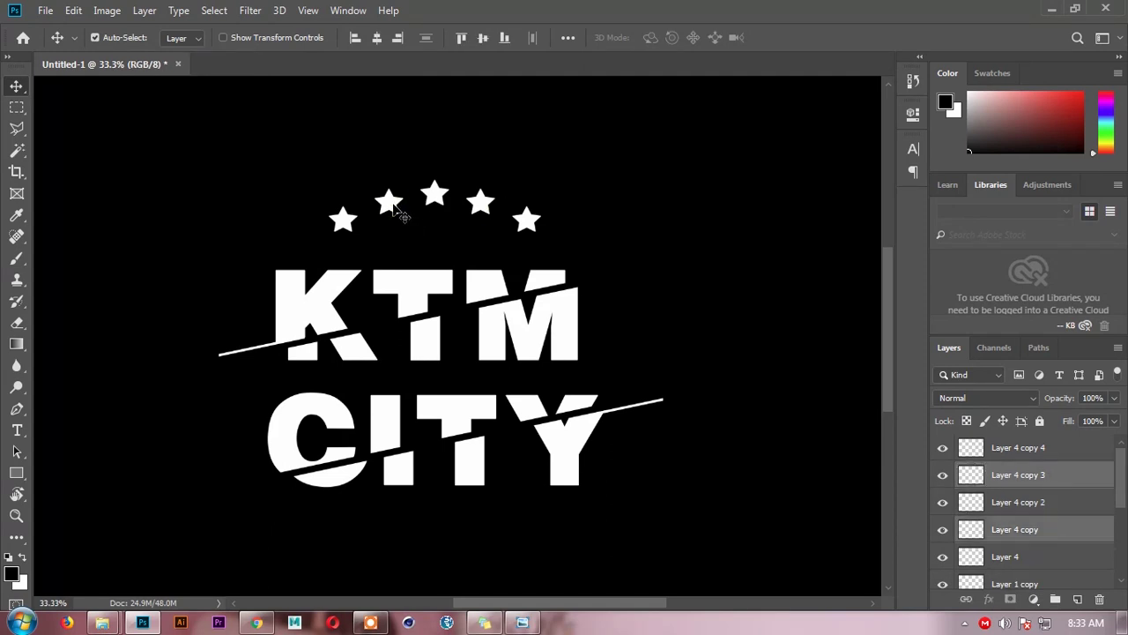
key("Down")
key("Down")
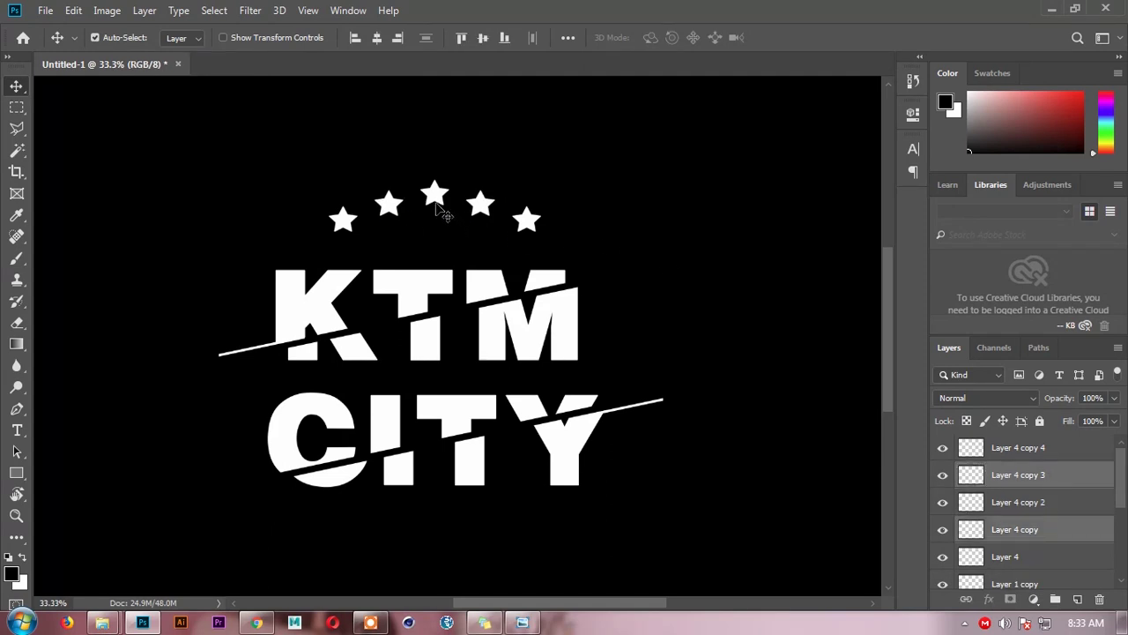
left_click(441, 207)
key("ctrl+minus")
key("ctrl+minus")
key("ctrl+plus")
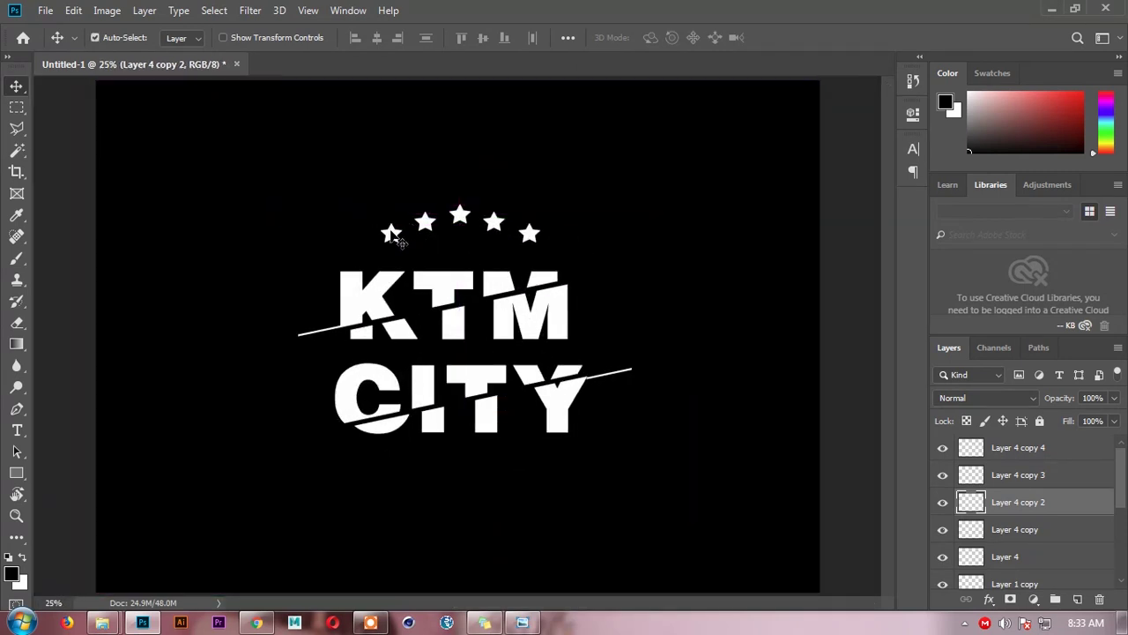
left_click(390, 235)
Flip the duplicated star arc vertically and lower it beneath CITY
mouse_move(358, 198)
left_mouse_down()
mouse_move(546, 253)
mouse_move(542, 490)
left_mouse_up()
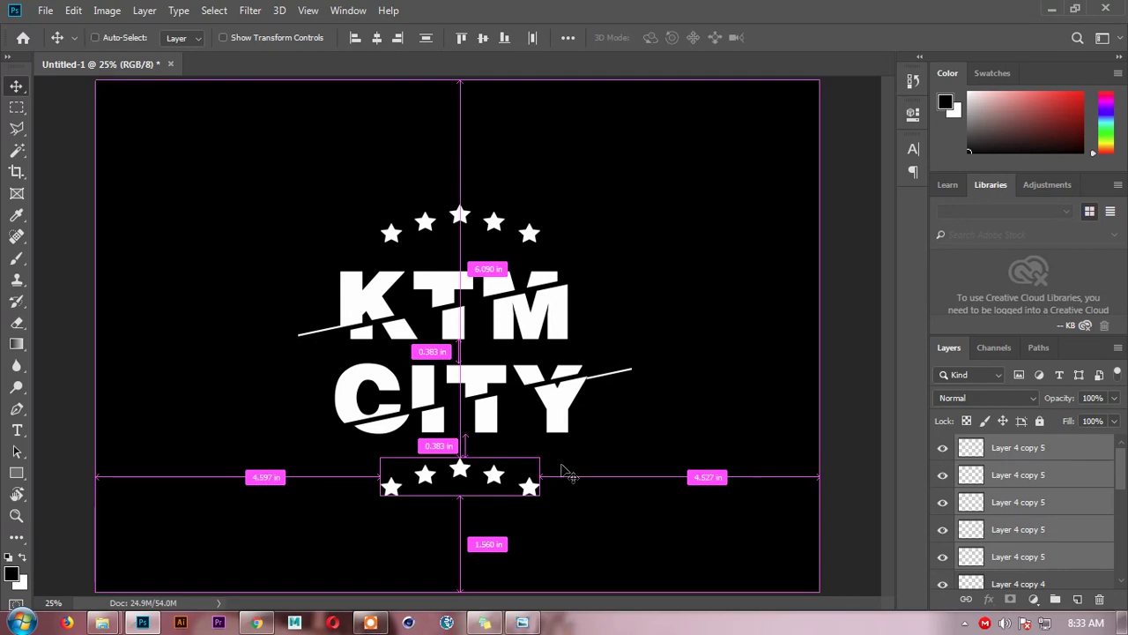
key("ctrl+t")
right_click(507, 479)
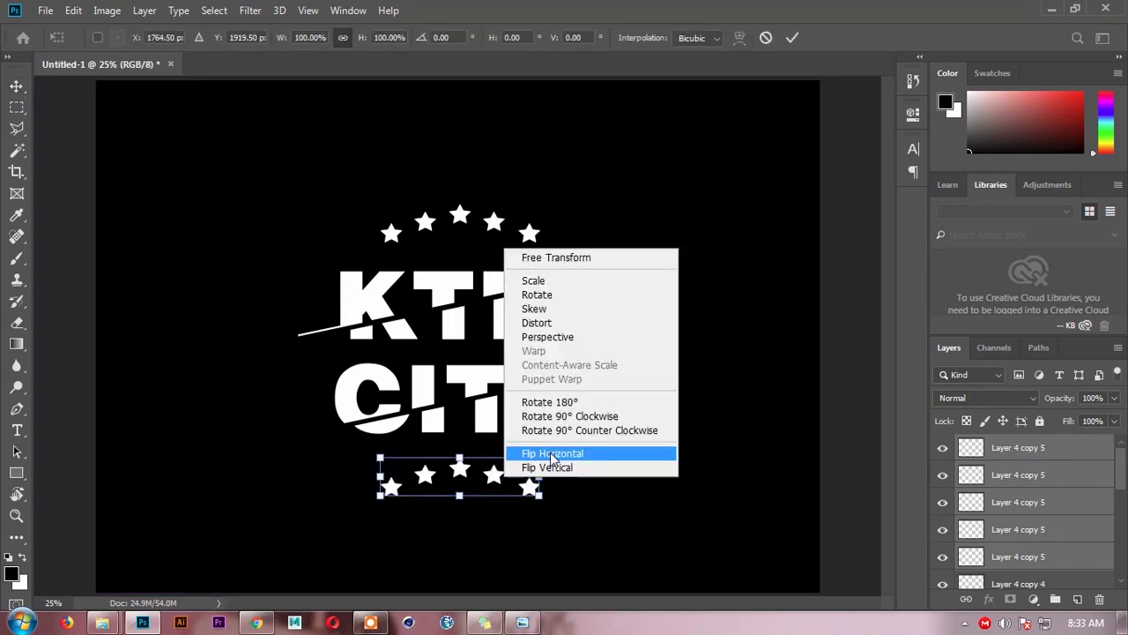
left_click(546, 467)
key("Return")
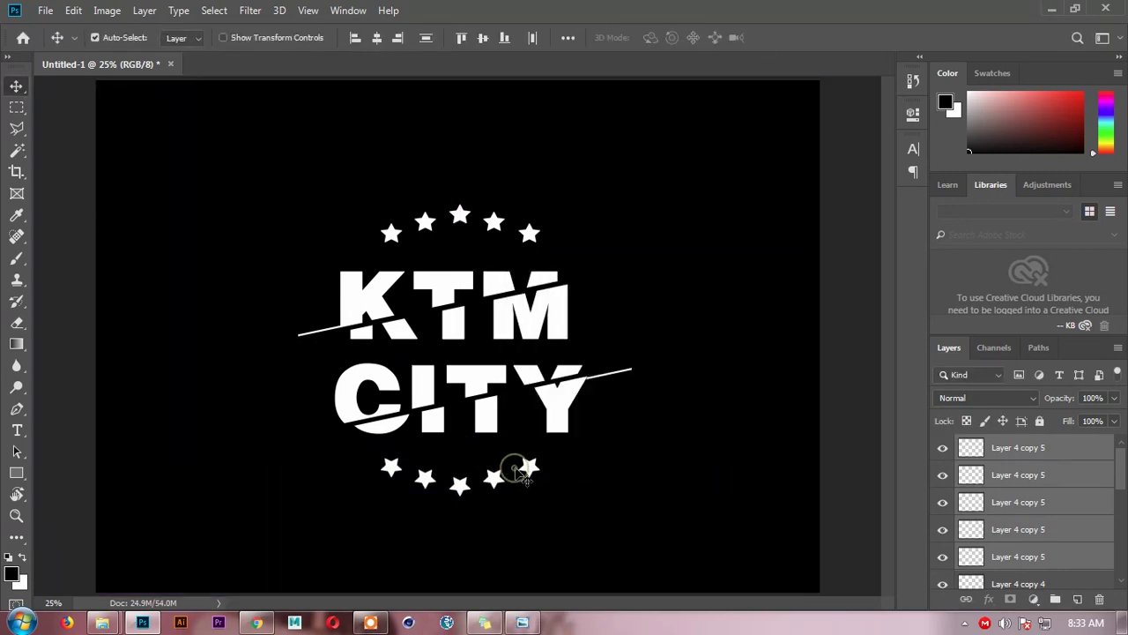
mouse_move(540, 478)
left_mouse_down()
mouse_move(542, 491)
mouse_move(565, 484)
left_mouse_up()
Reposition individual lower stars, starting with the left end, into a seven-star curve
left_click(541, 491)
mouse_move(389, 481)
left_mouse_down()
mouse_move(358, 484)
mouse_move(358, 467)
left_mouse_up()
left_click(564, 481)
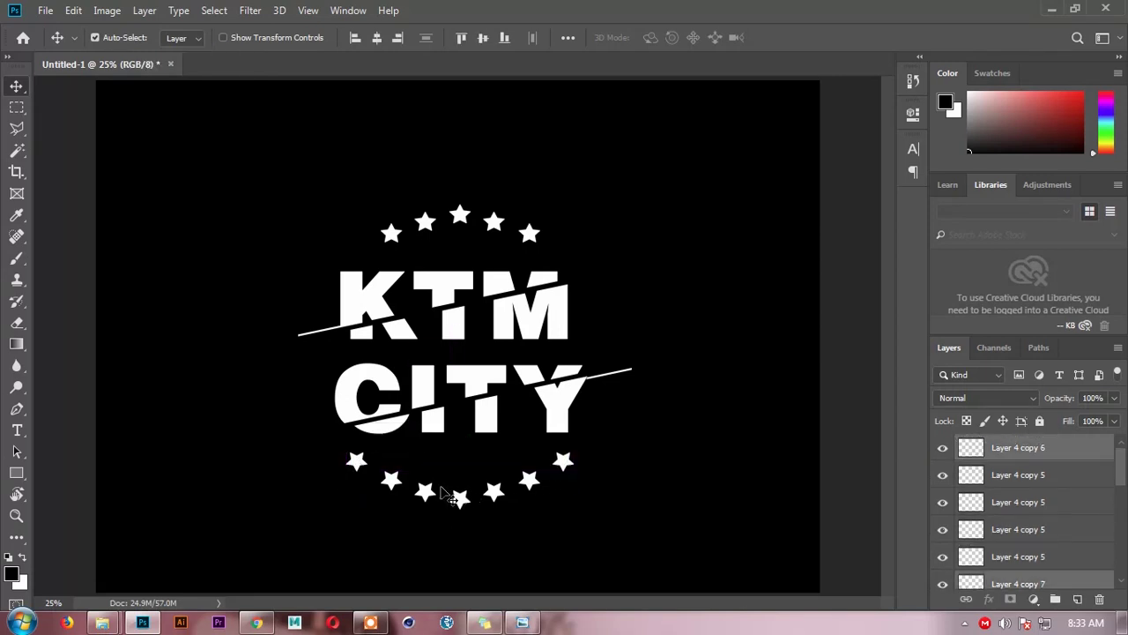
left_click(494, 491)
left_click(534, 481)
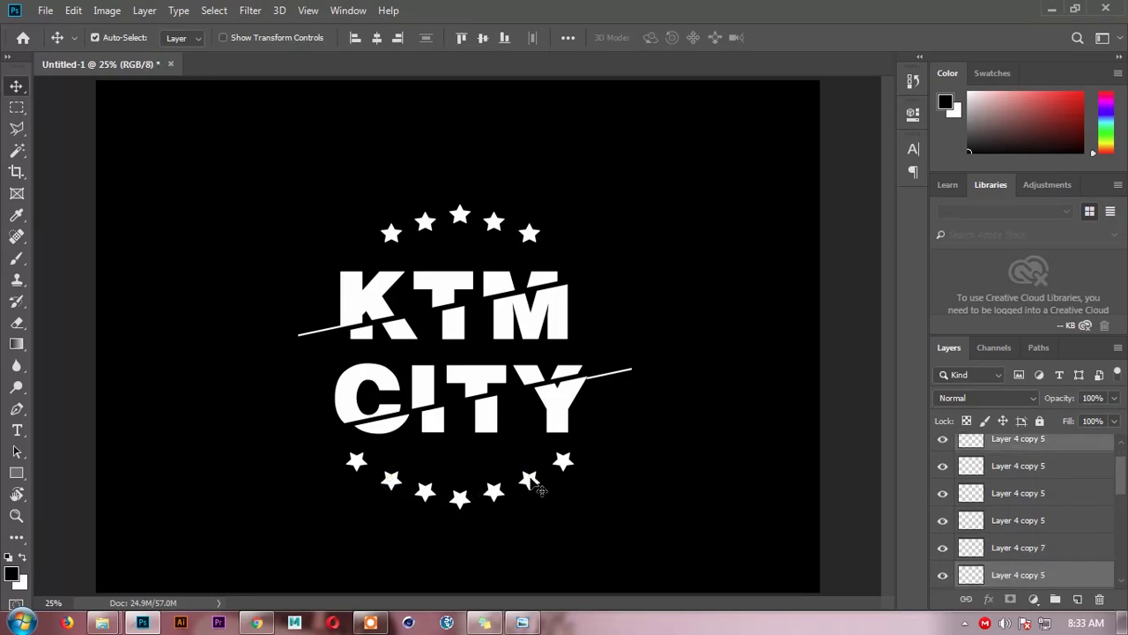
left_click(427, 494)
left_click(495, 493, "shift")
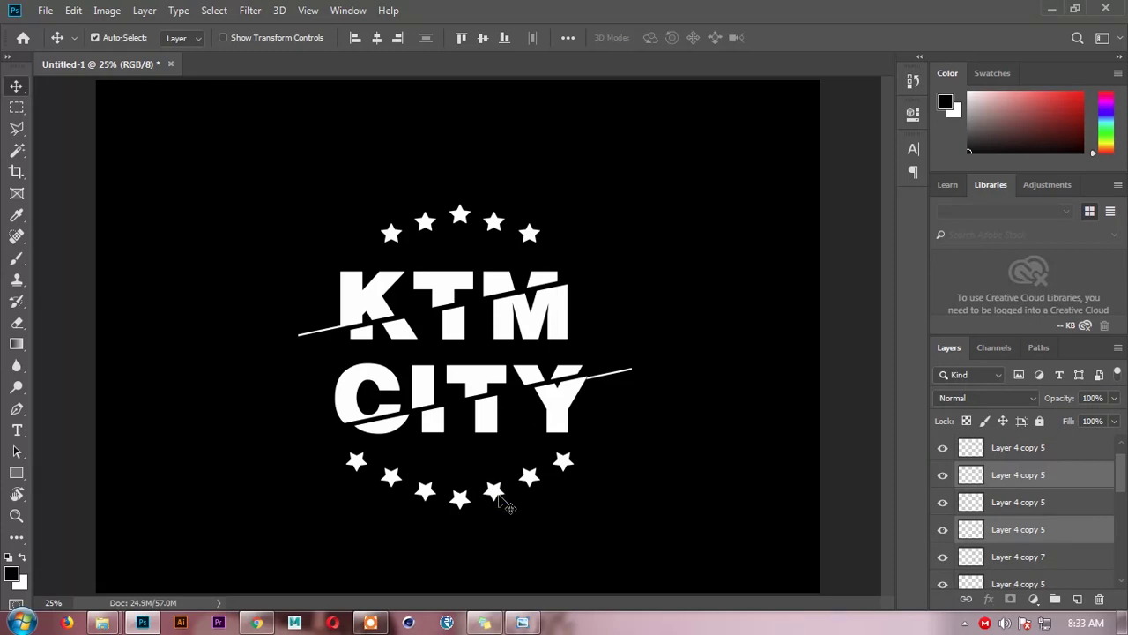
left_click(459, 499)
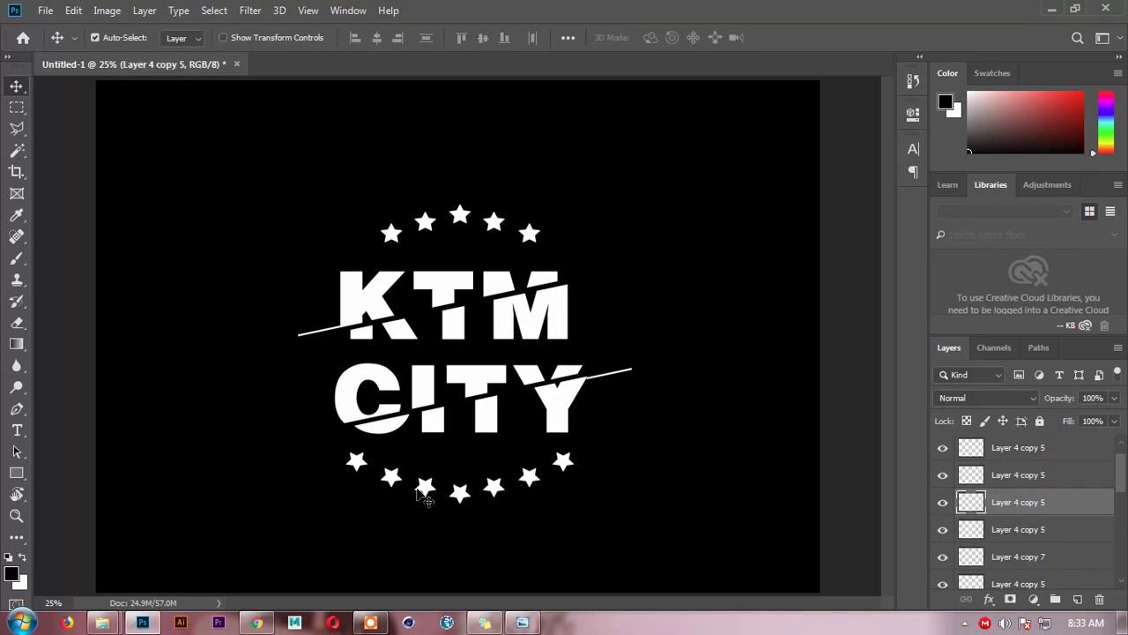
left_click(833, 366)
key("ctrl+minus")
key("ctrl+plus")
Open SETO_CANVAS_TSHIRT.psd, delete Layer 1 and the Vector Smart Object, and show Black Tshirt
left_click(838, 355)
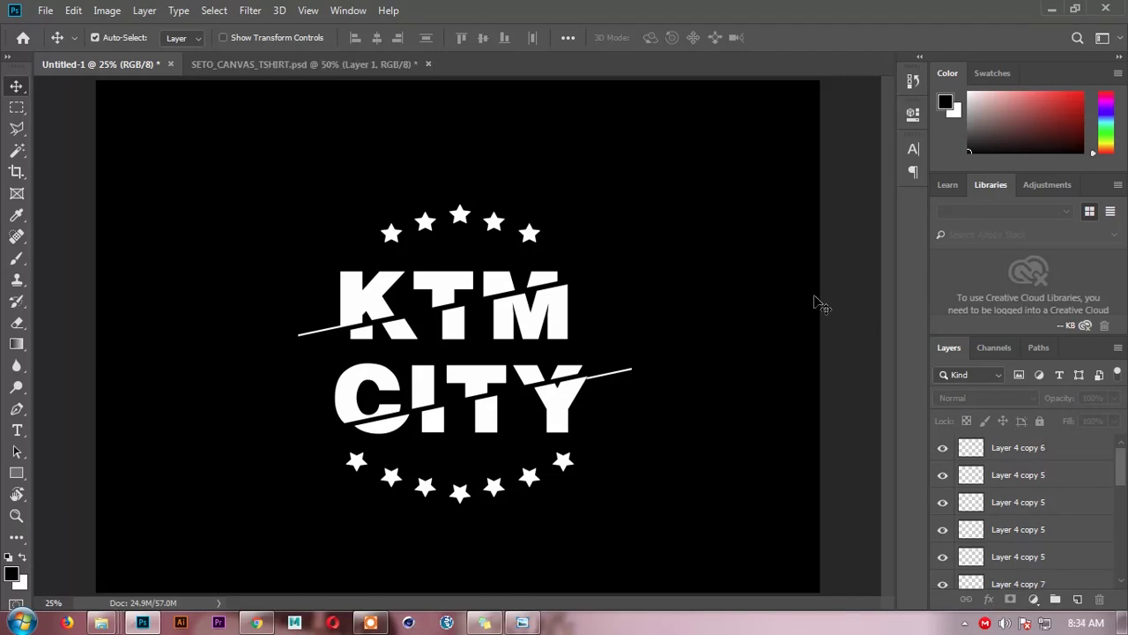
left_click(302, 64)
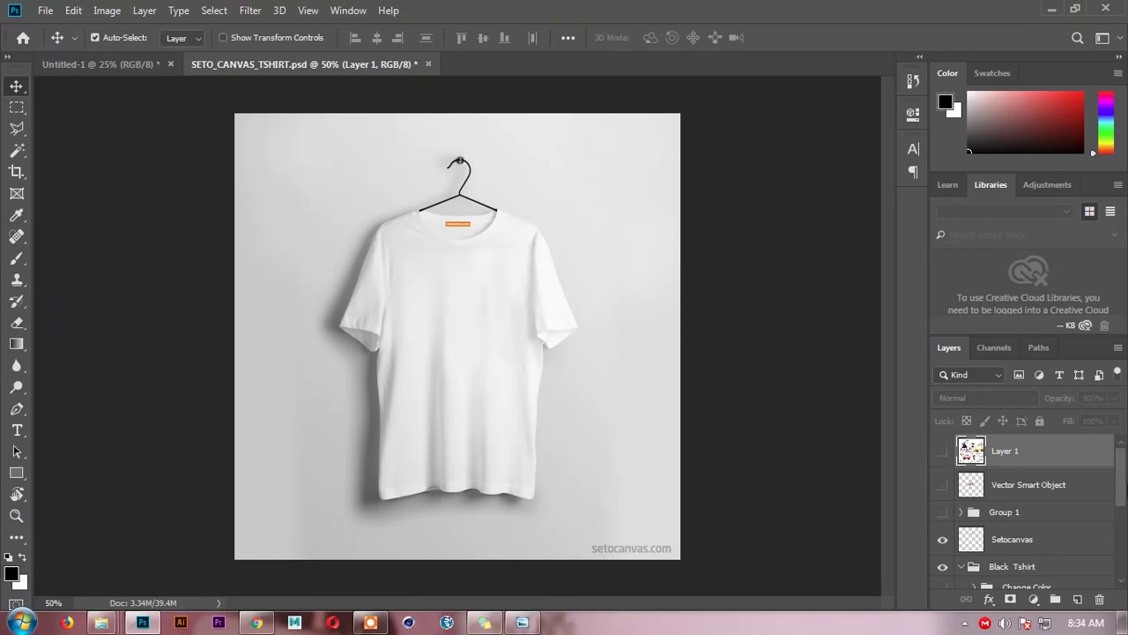
key("Delete")
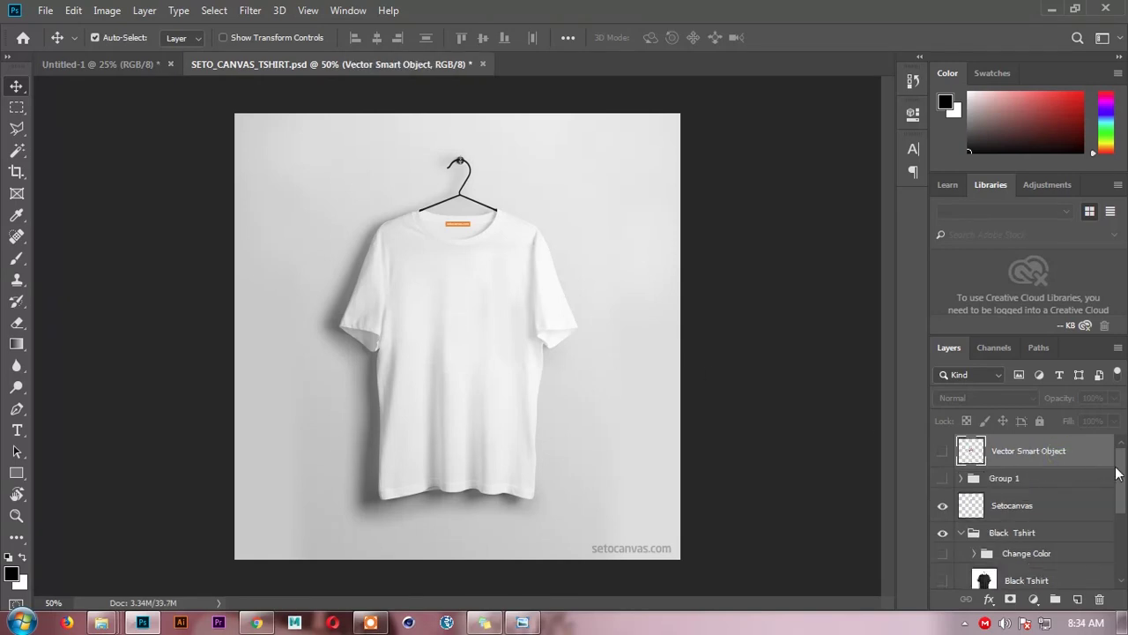
key("Delete")
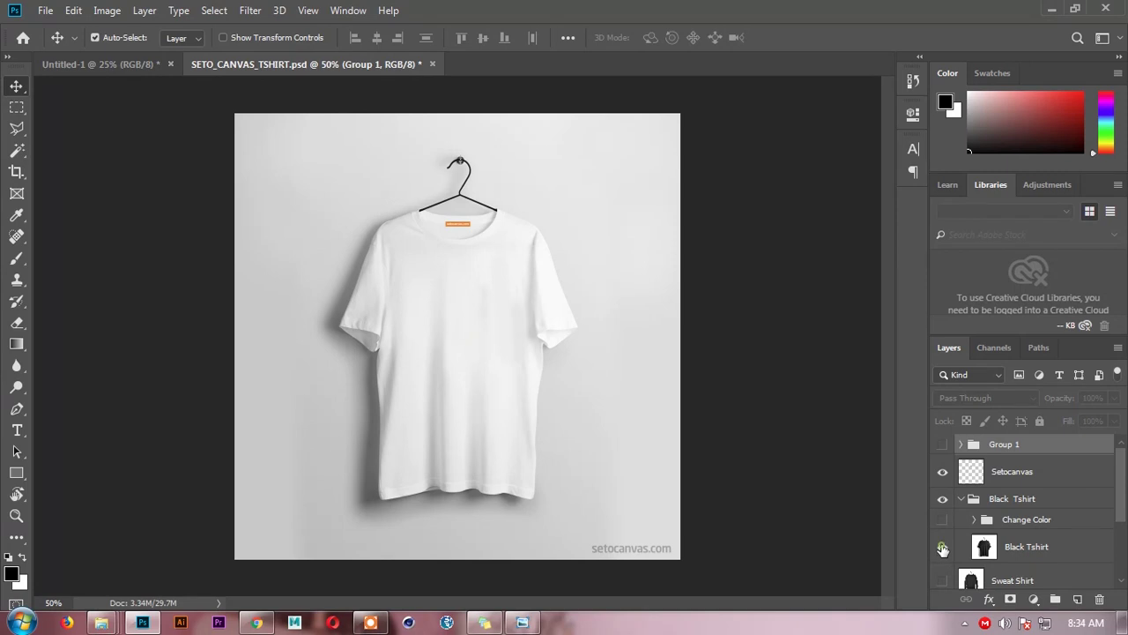
left_click(943, 548)
Drag all KTM CITY logo layers into the mockup and merge them into one layer
left_click(91, 60)
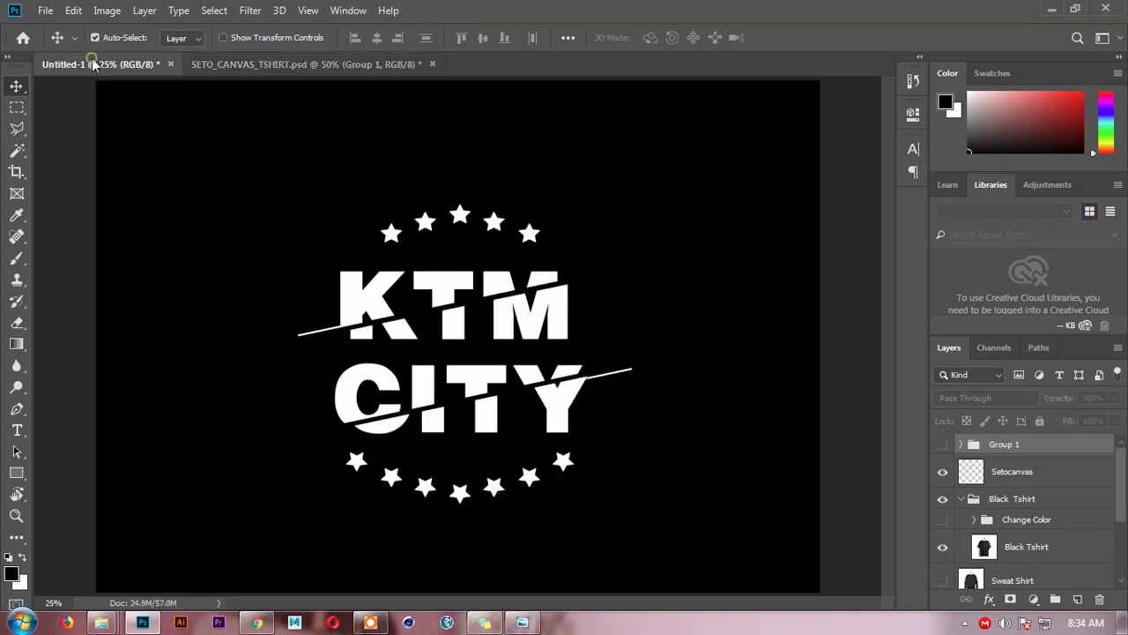
left_click_drag(256, 171, 665, 480)
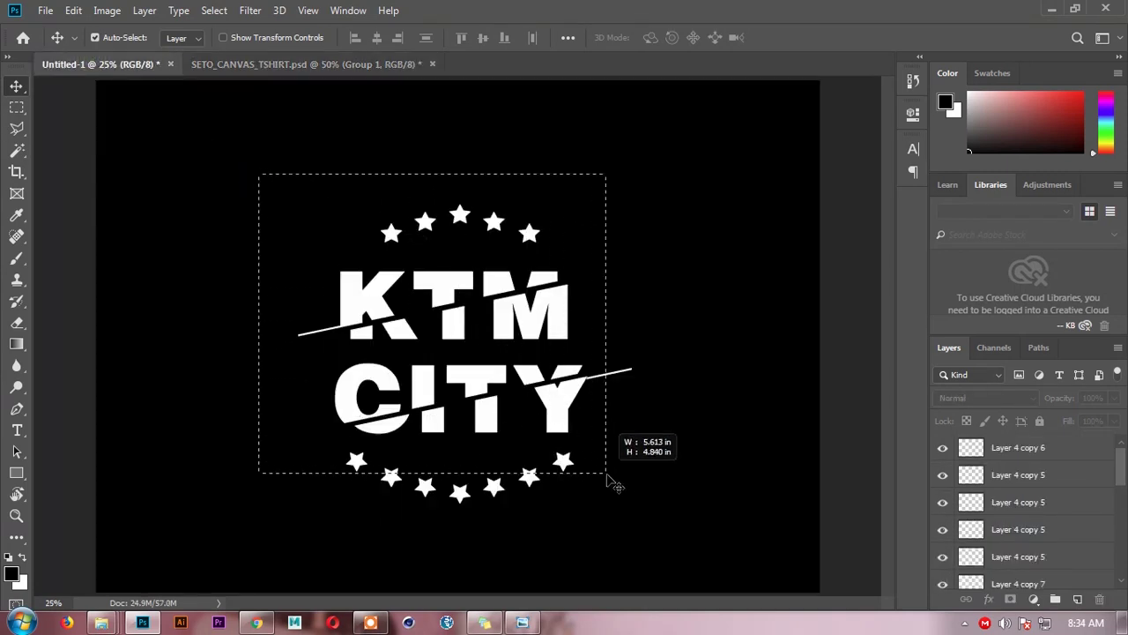
left_click_drag(556, 315, 280, 72)
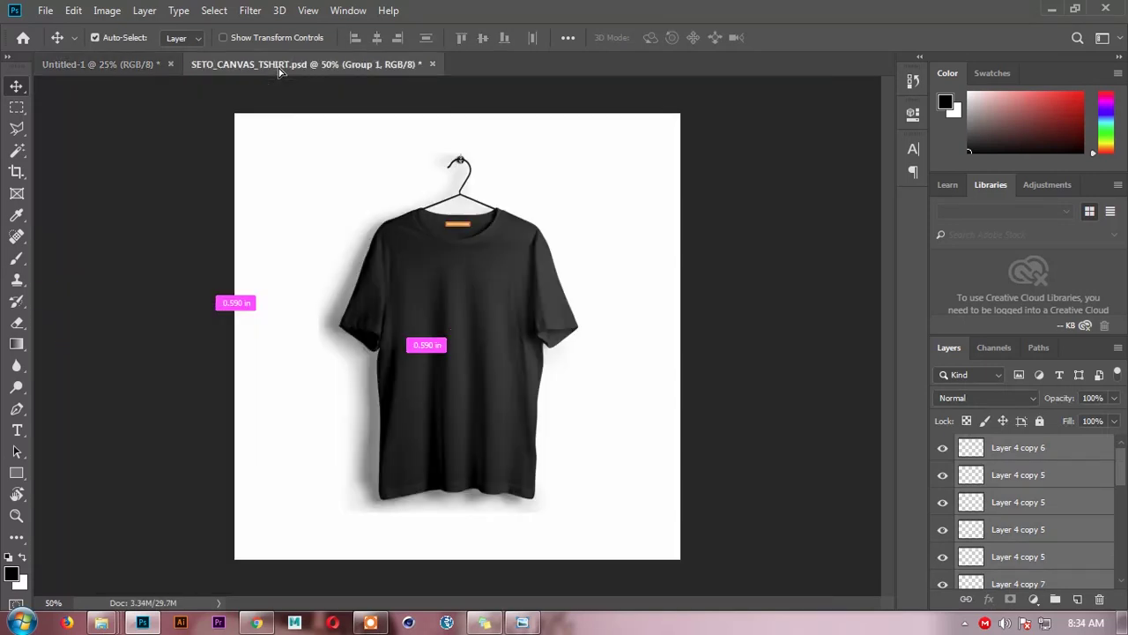
left_click_drag(281, 72, 462, 284)
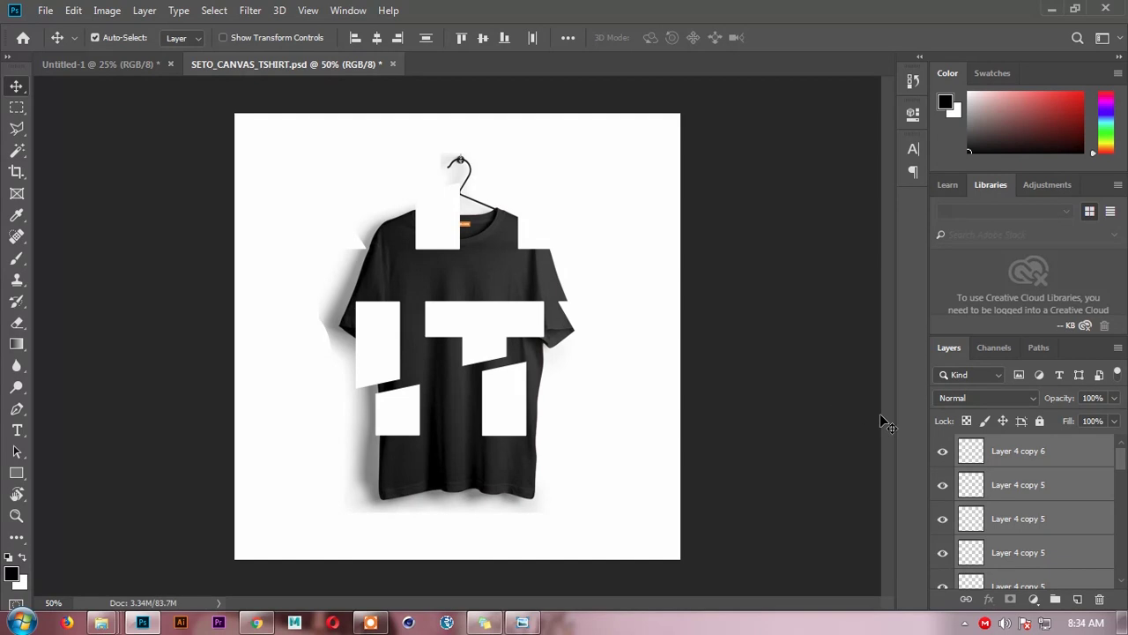
right_click(970, 488)
right_click(1009, 492)
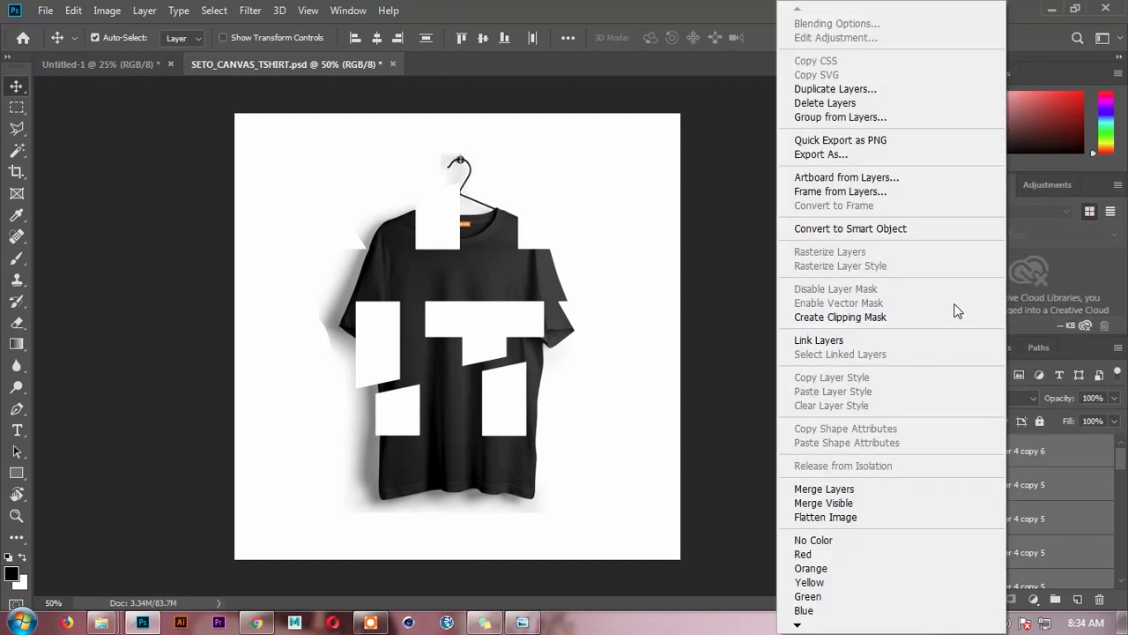
left_click(848, 489)
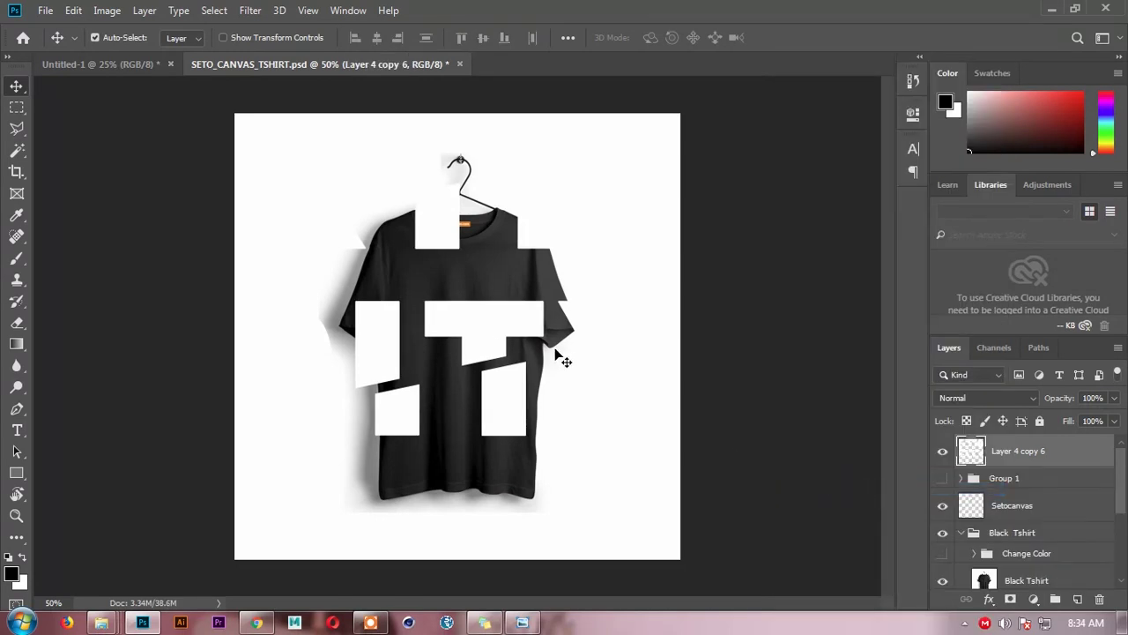
Scale the merged logo to about 12.91% and position it on the shirt's chest
left_click_drag(476, 328, 542, 396)
key("ctrl+t")
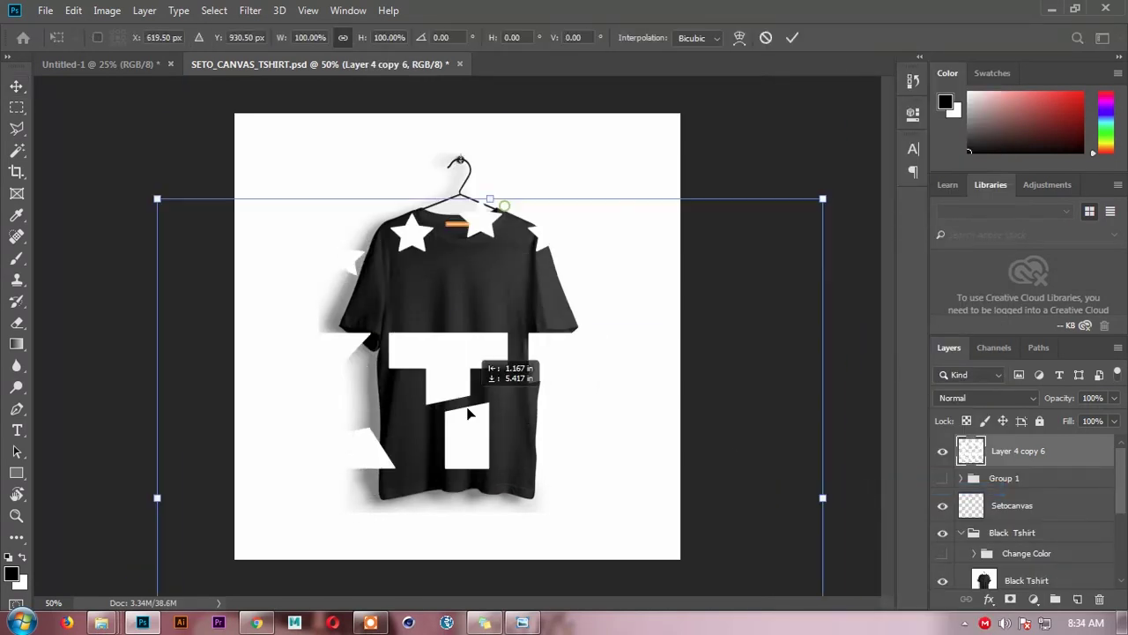
left_click_drag(530, 336, 471, 489)
left_click_drag(805, 183, 527, 436)
left_click_drag(488, 474, 473, 314)
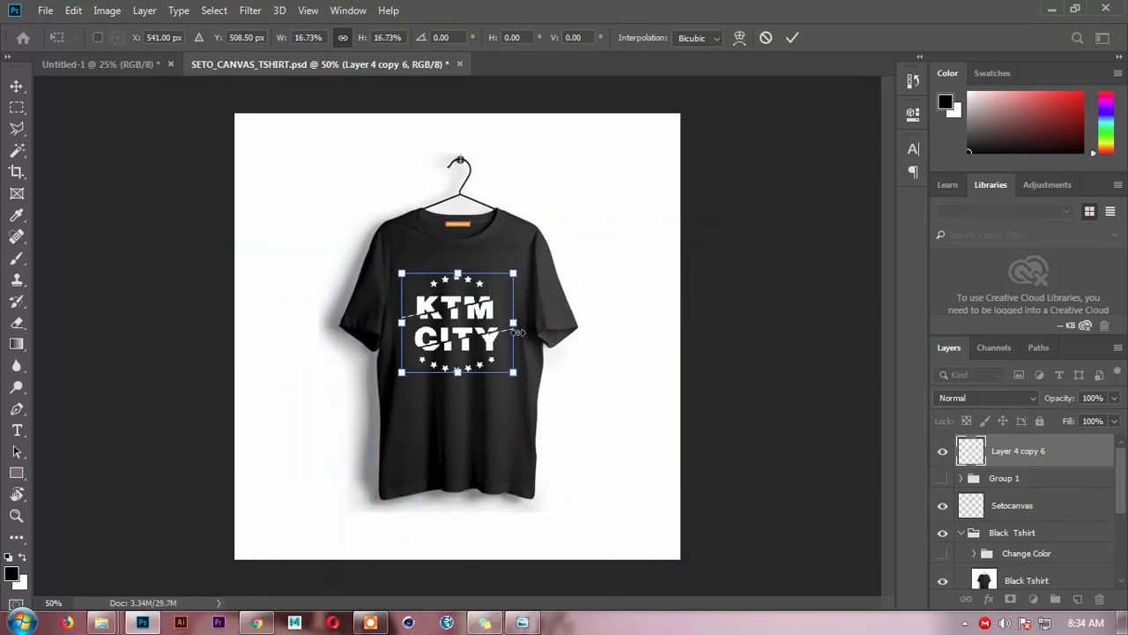
left_click_drag(513, 374, 499, 367)
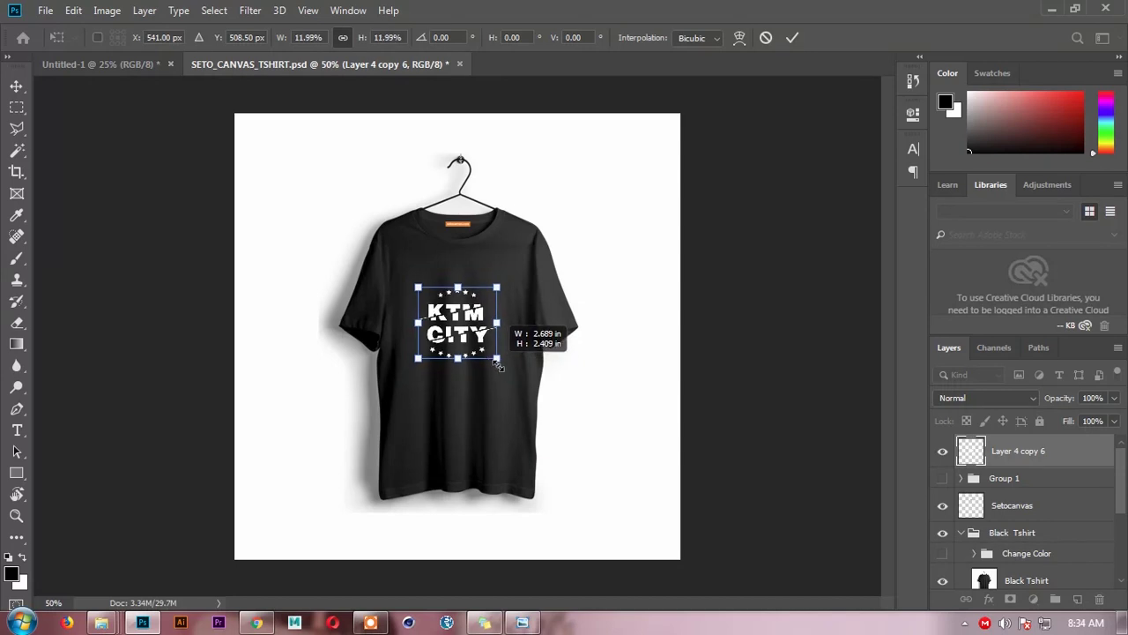
left_click_drag(459, 315, 460, 304)
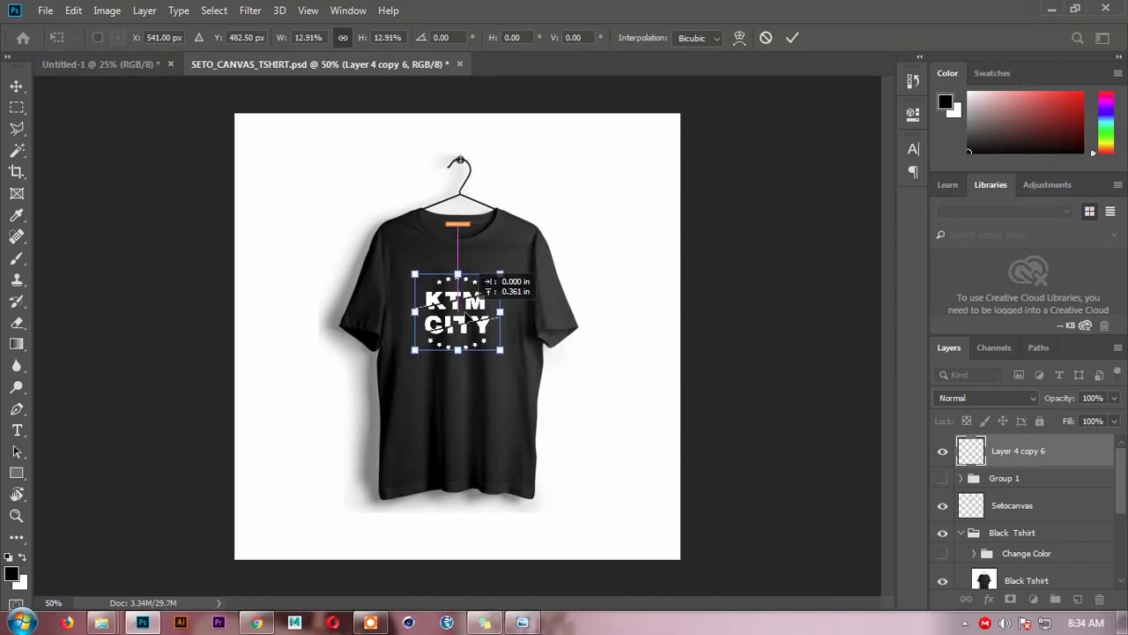
scroll(458, 304, "up", 2)
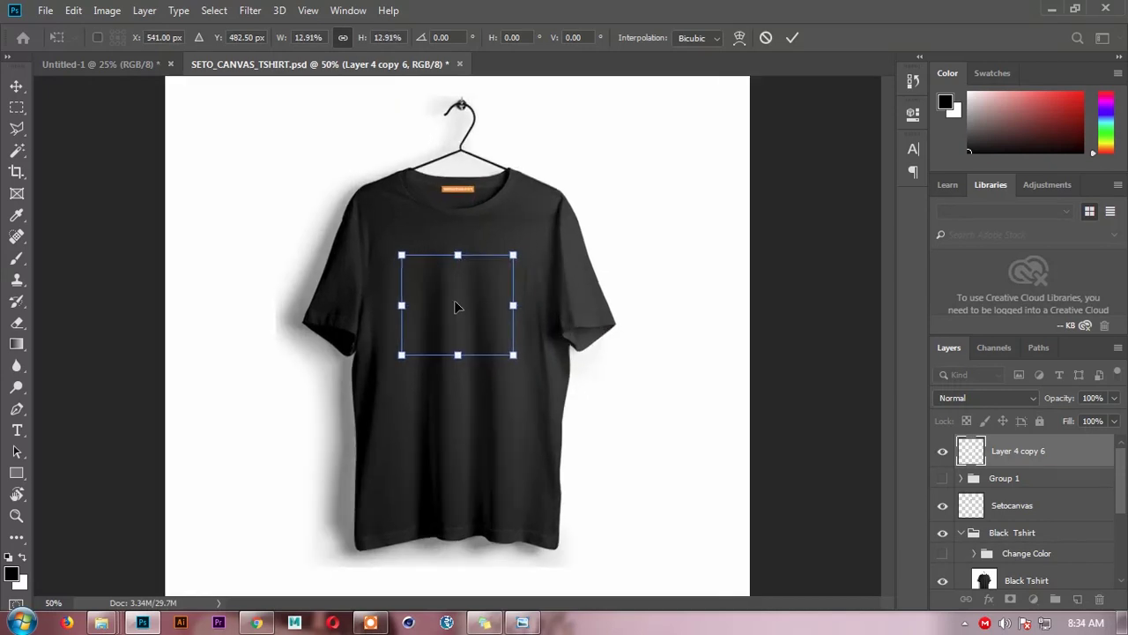
scroll(457, 305, "up", 1)
scroll(454, 293, "down", 2)
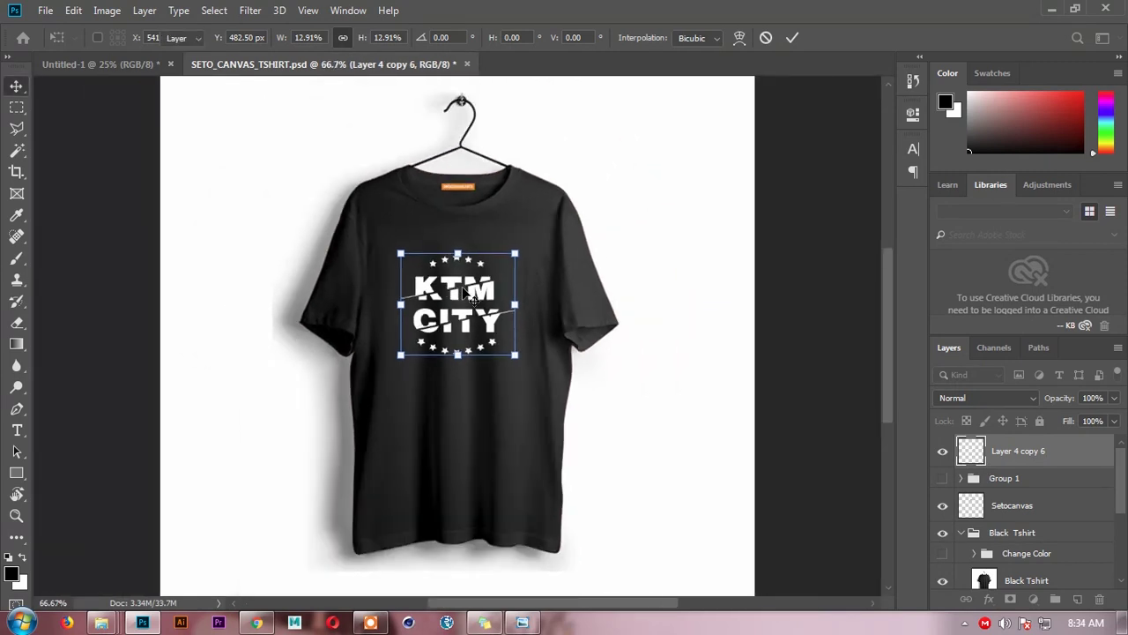
key("Return")
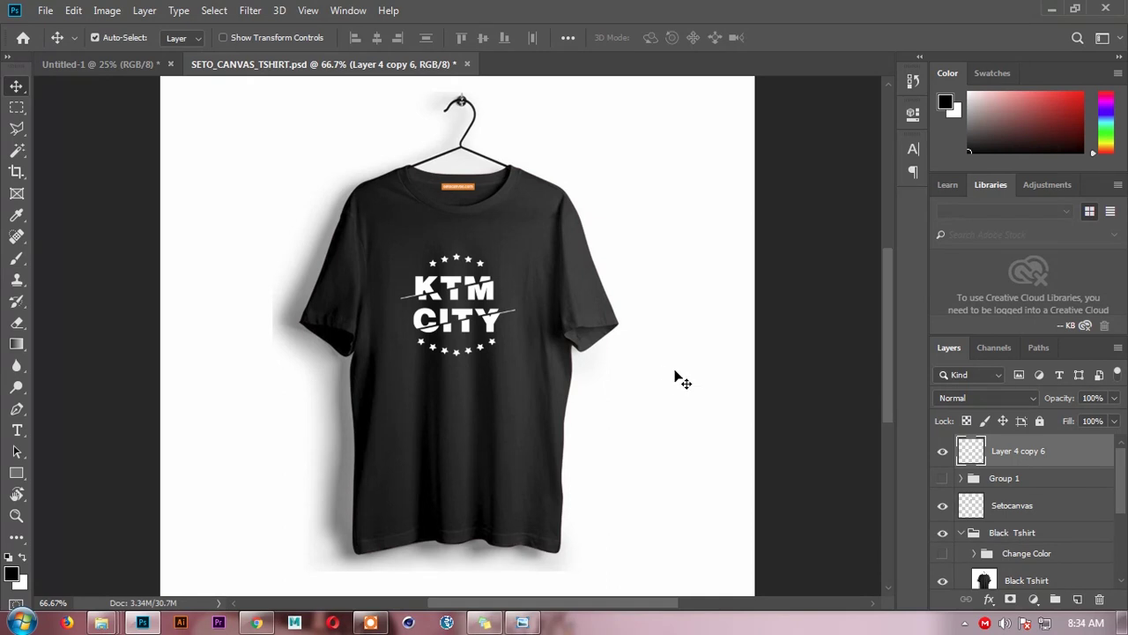
scroll(1005, 546, "down", 2)
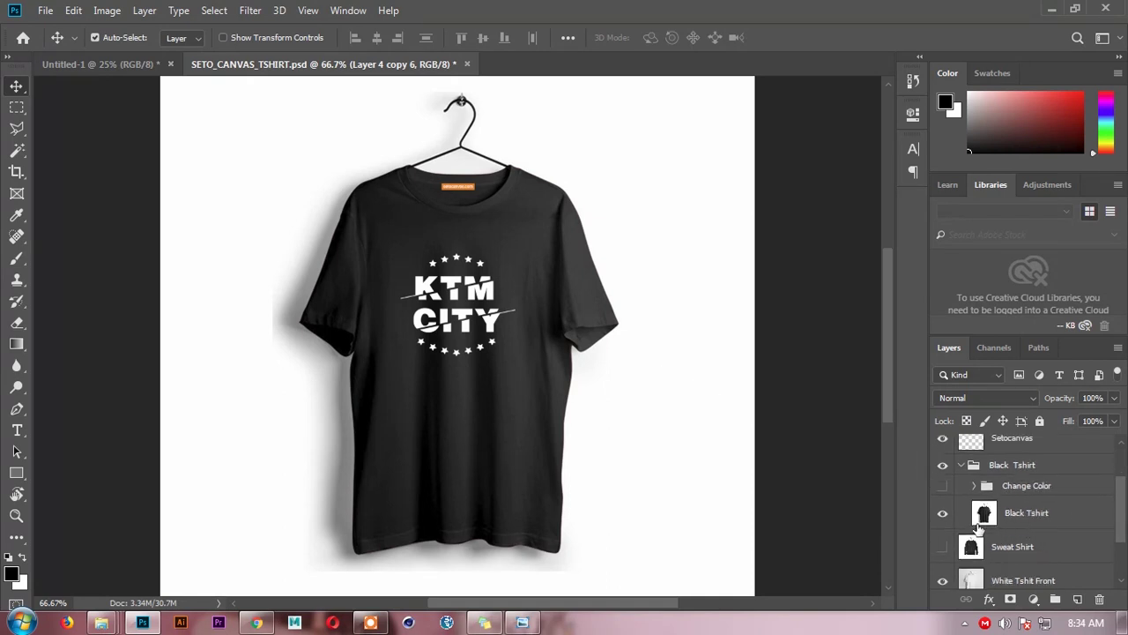
left_click(945, 516)
left_click(476, 304)
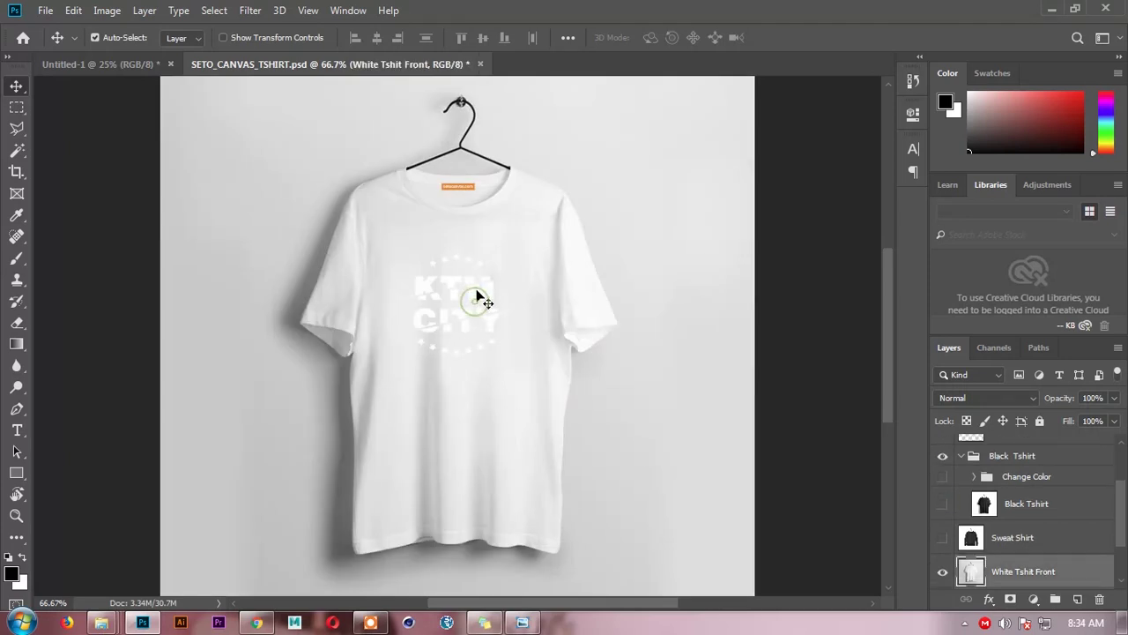
left_click(476, 295)
key("ctrl+i")
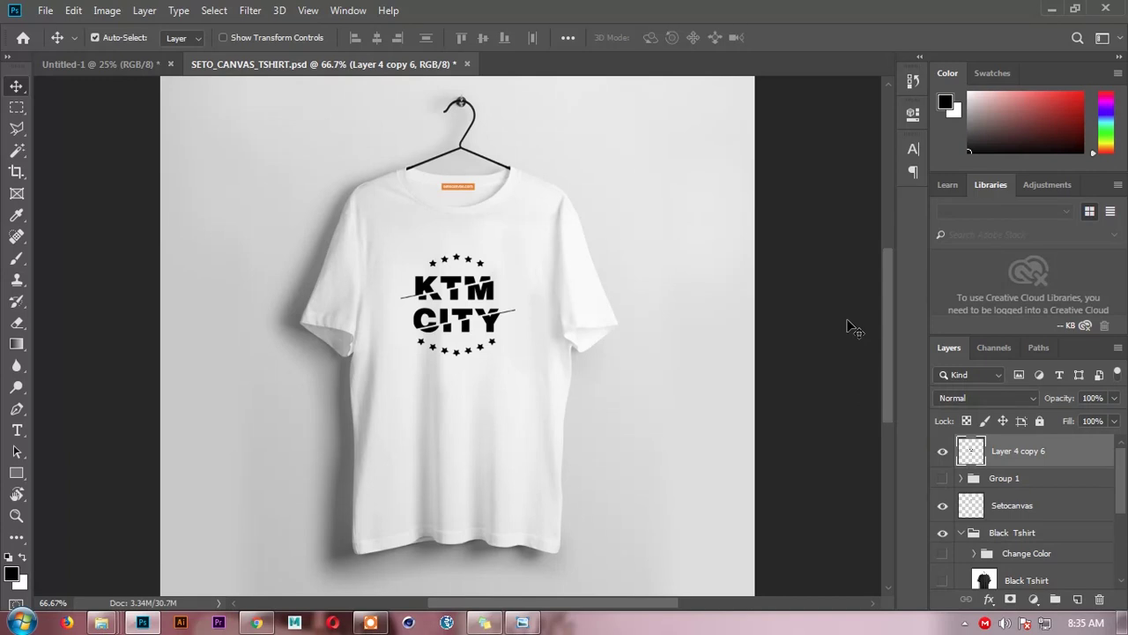
key("ctrl+i")
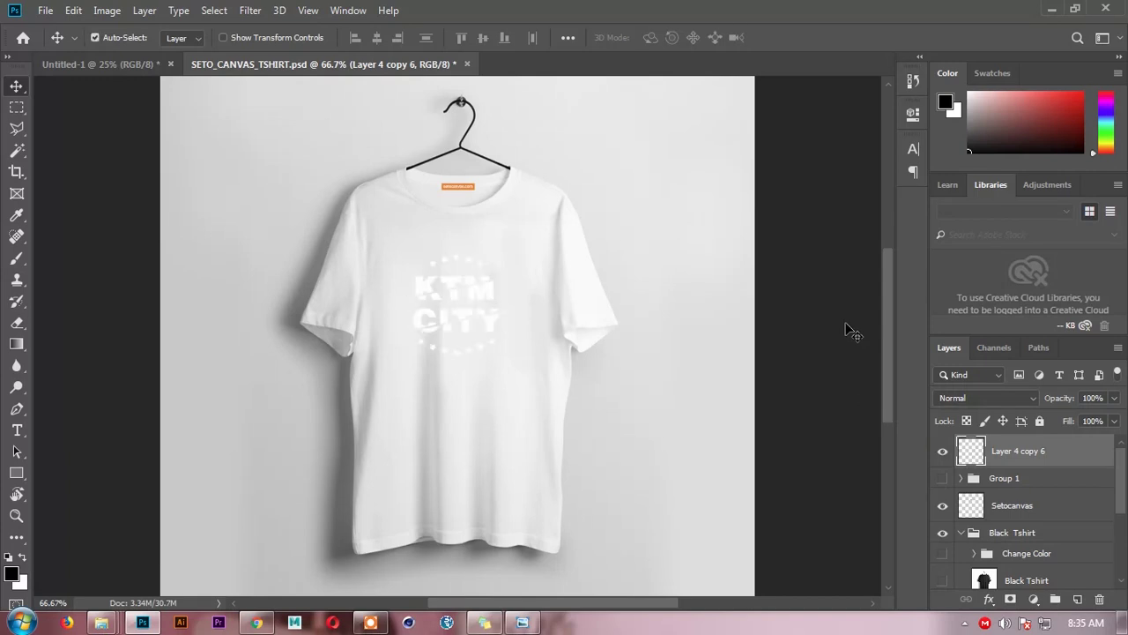
left_click(943, 581)
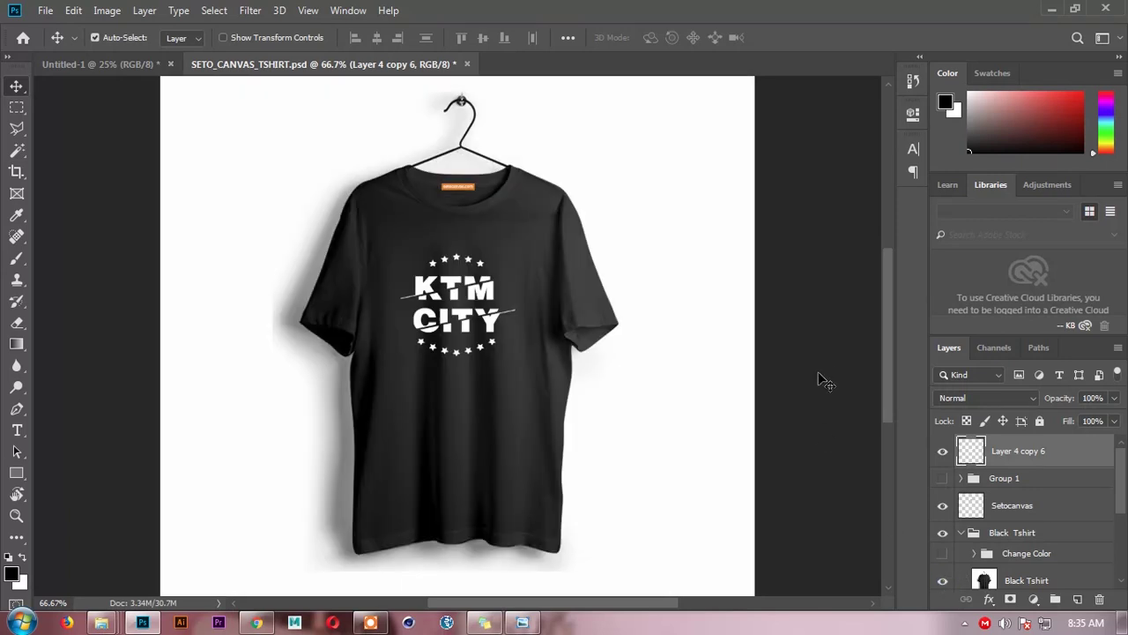
Switch to the Untitled-1 logo document and deselect all layers
left_click(100, 60)
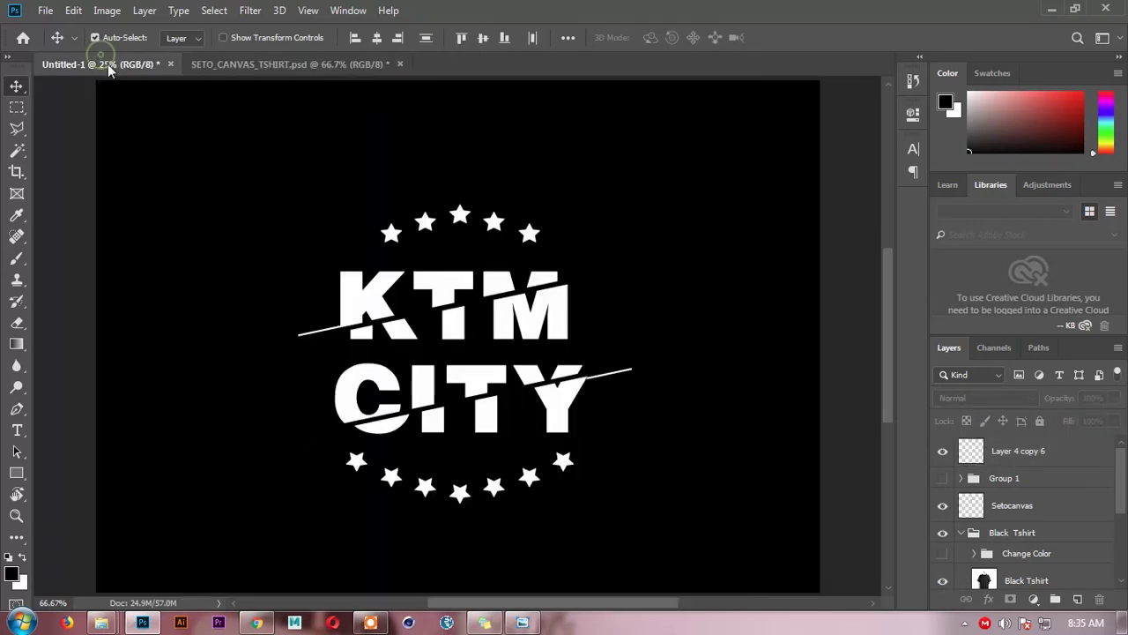
left_click(46, 189)
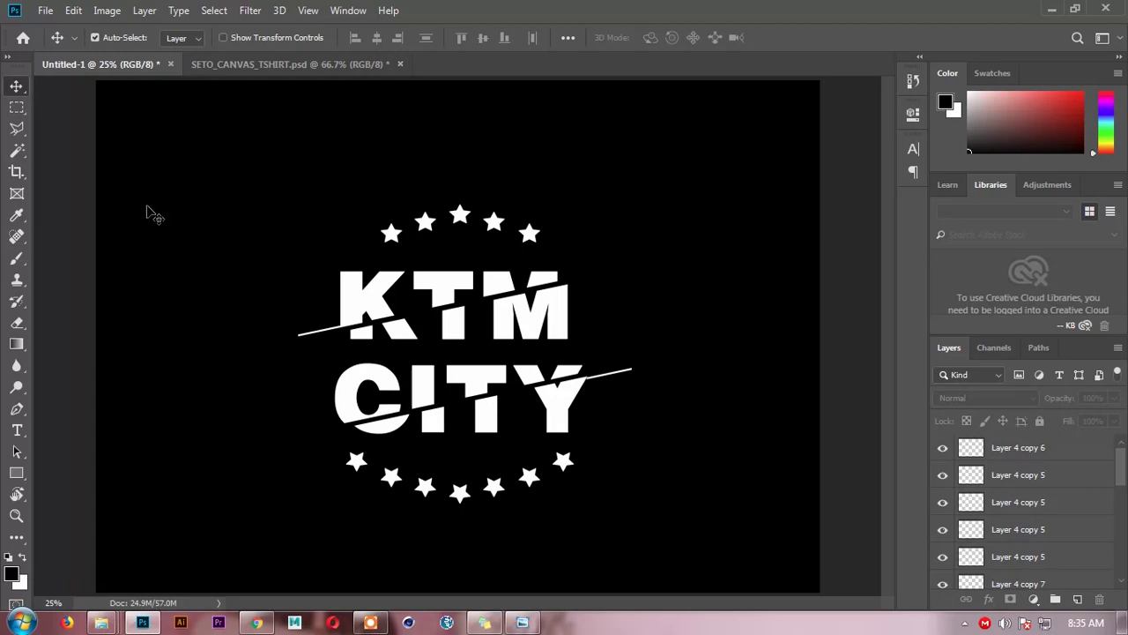